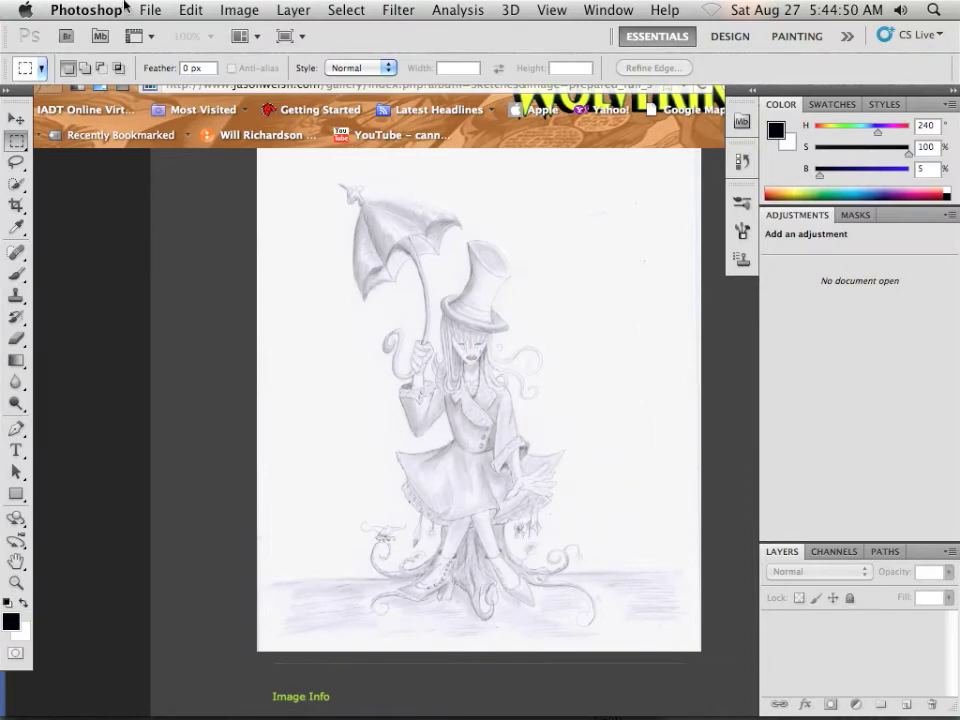
Create a new document at the clipboard size and paste the copied pencil sketch into it.
click(150, 10)
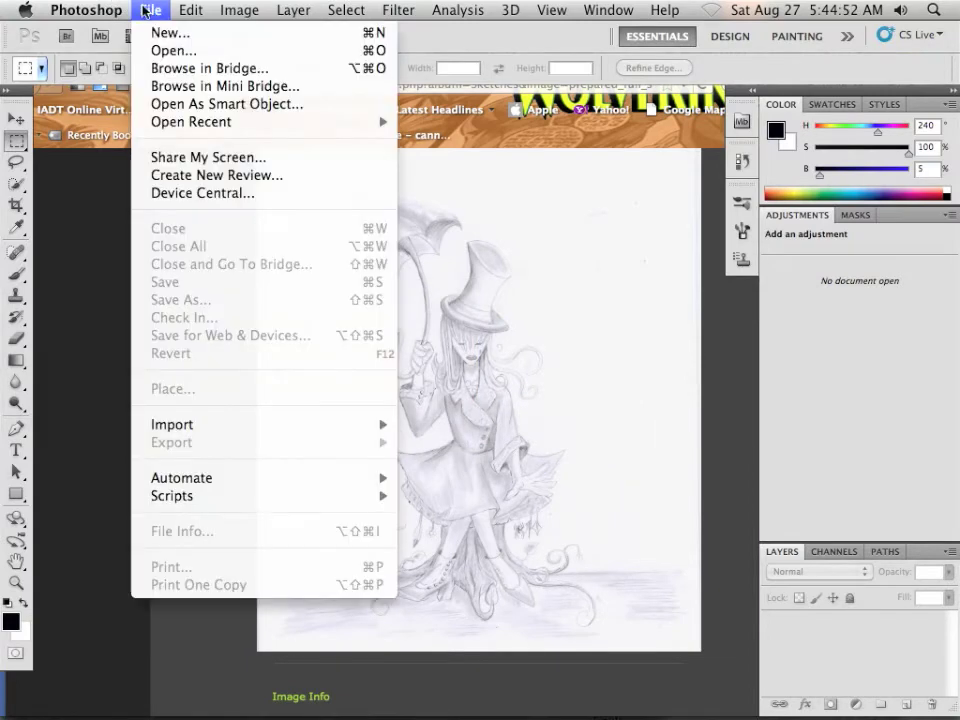
click(160, 27)
key(Return)
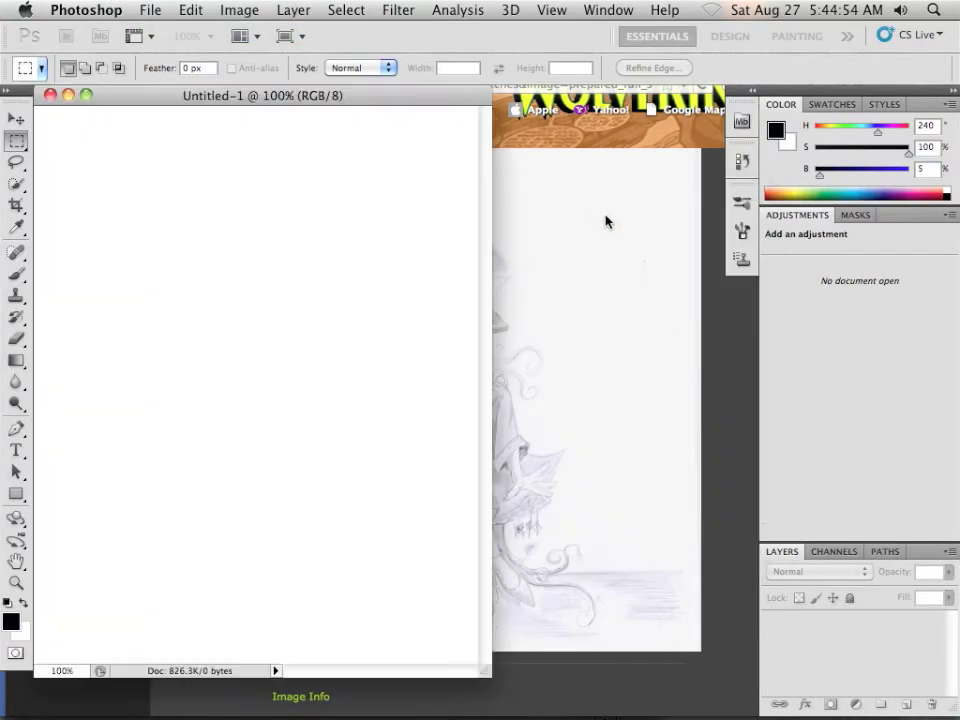
click(183, 14)
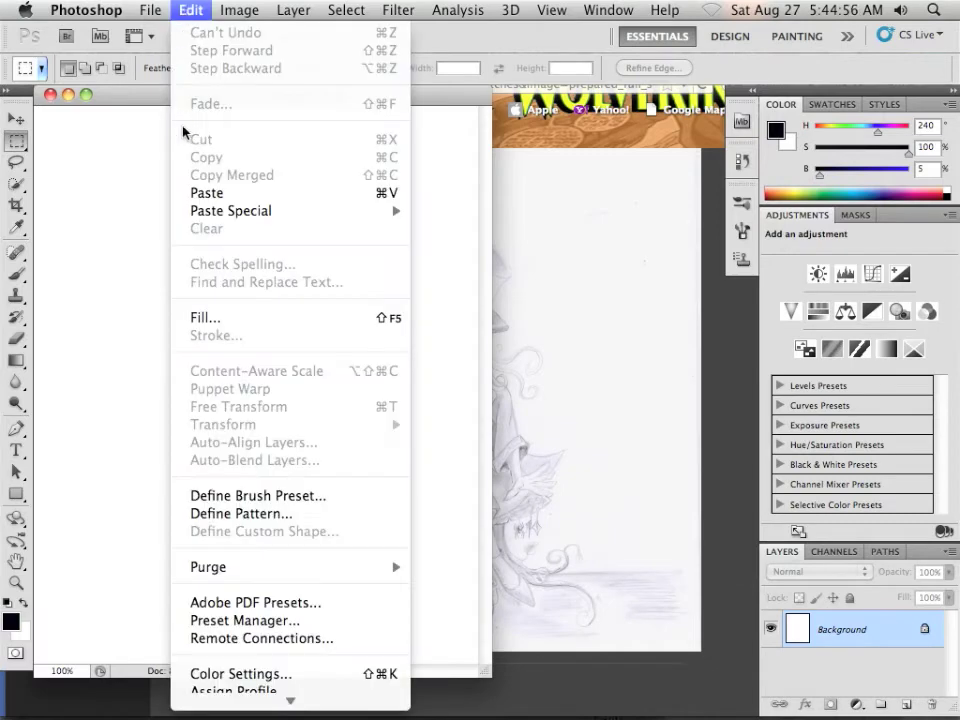
click(195, 191)
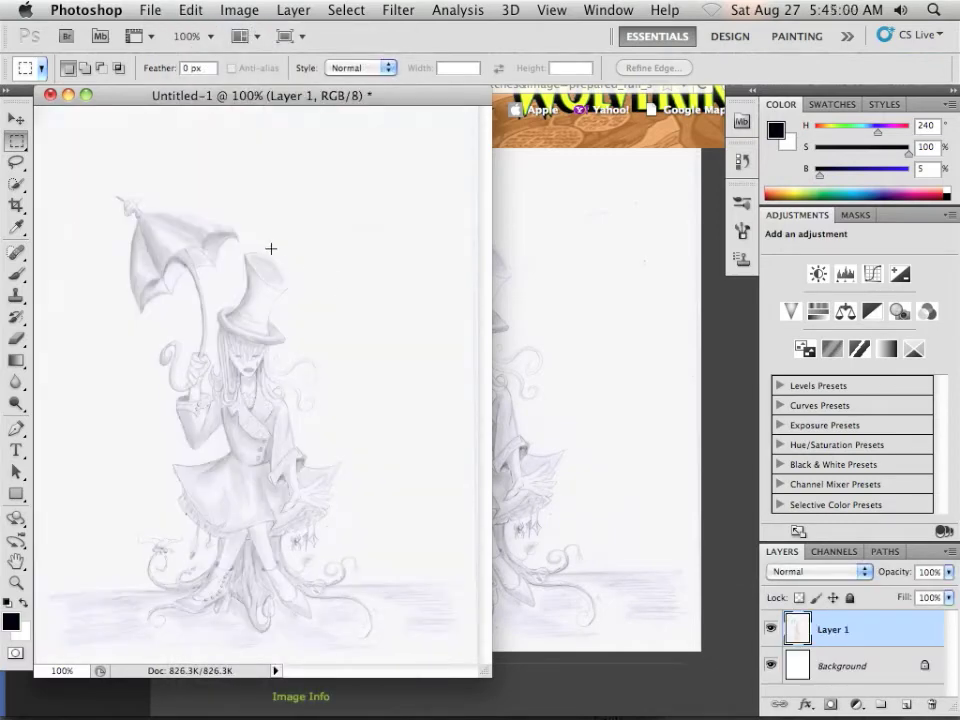
scroll(271, 248, up, 5)
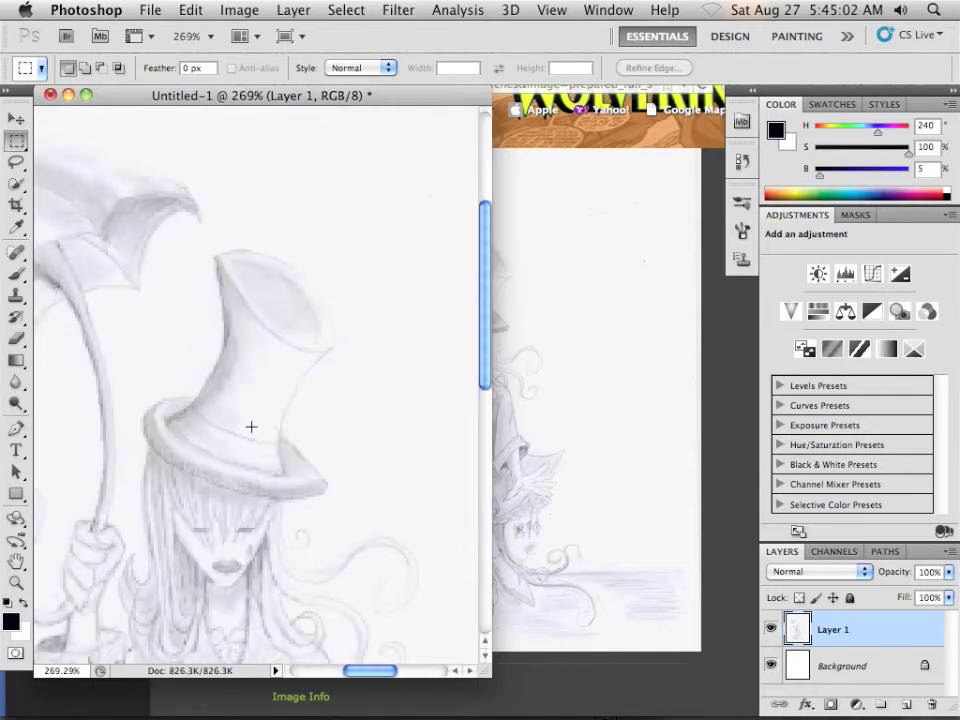
scroll(251, 427, down, 5)
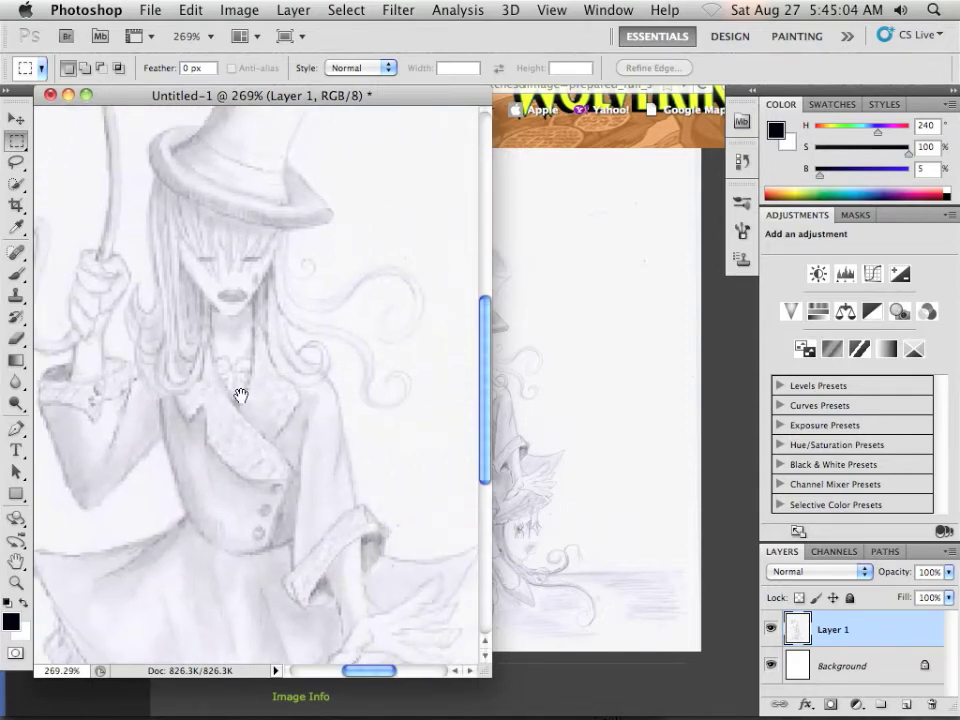
scroll(259, 383, up, 3)
scroll(261, 377, down, 4)
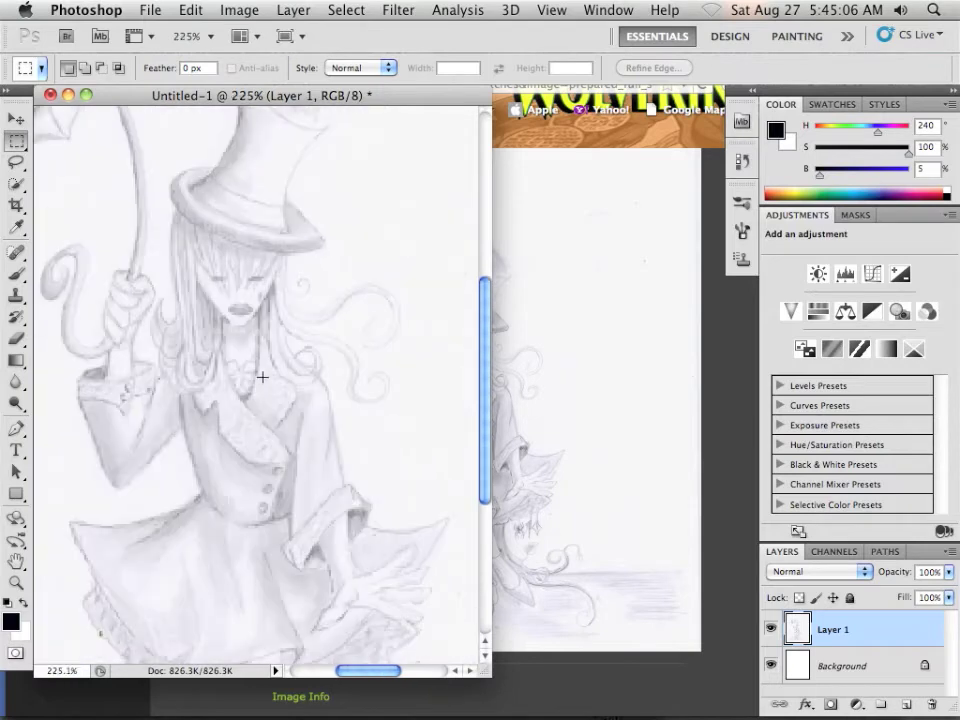
drag(318, 267, 341, 409)
Create a second 474 x 595 pixel document from the Clipboard preset and paste the sketch into it.
click(176, 12)
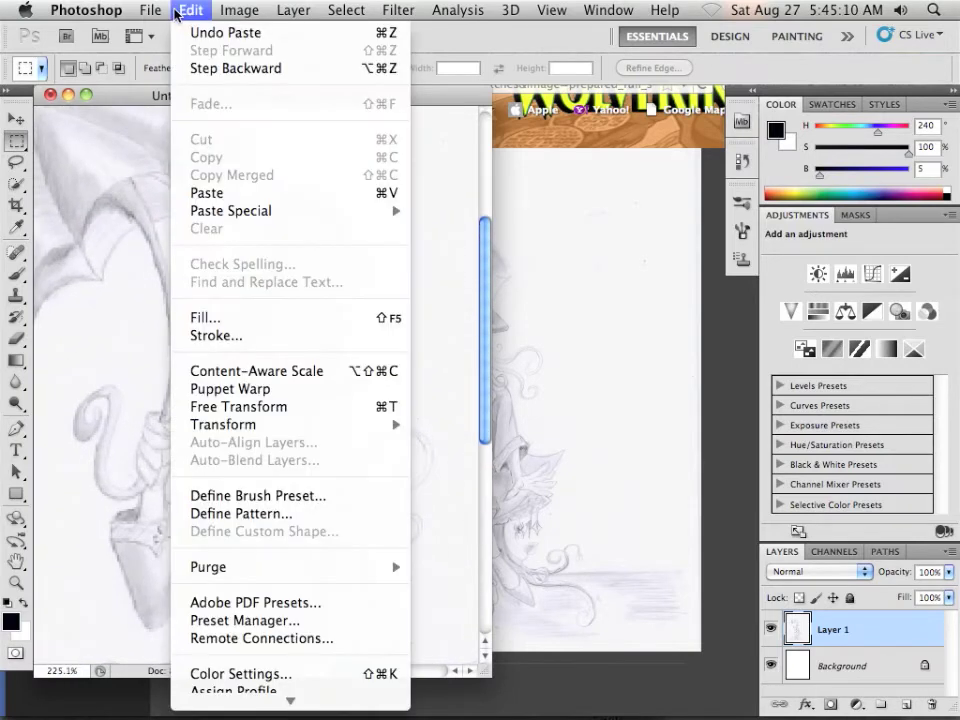
mouse_move(148, 11)
click(170, 32)
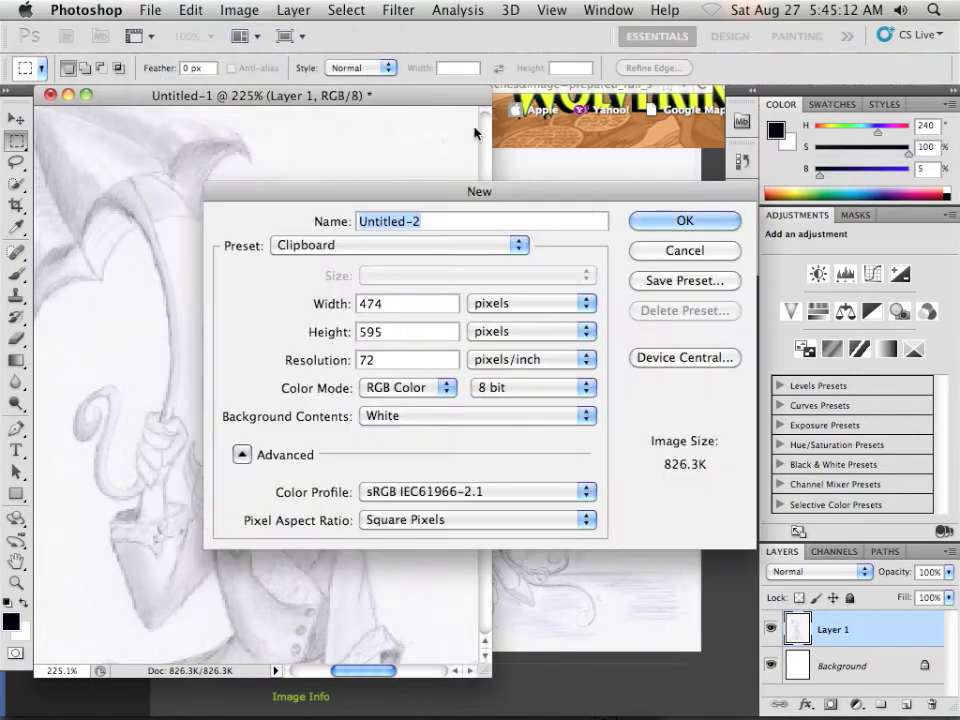
click(668, 219)
click(203, 12)
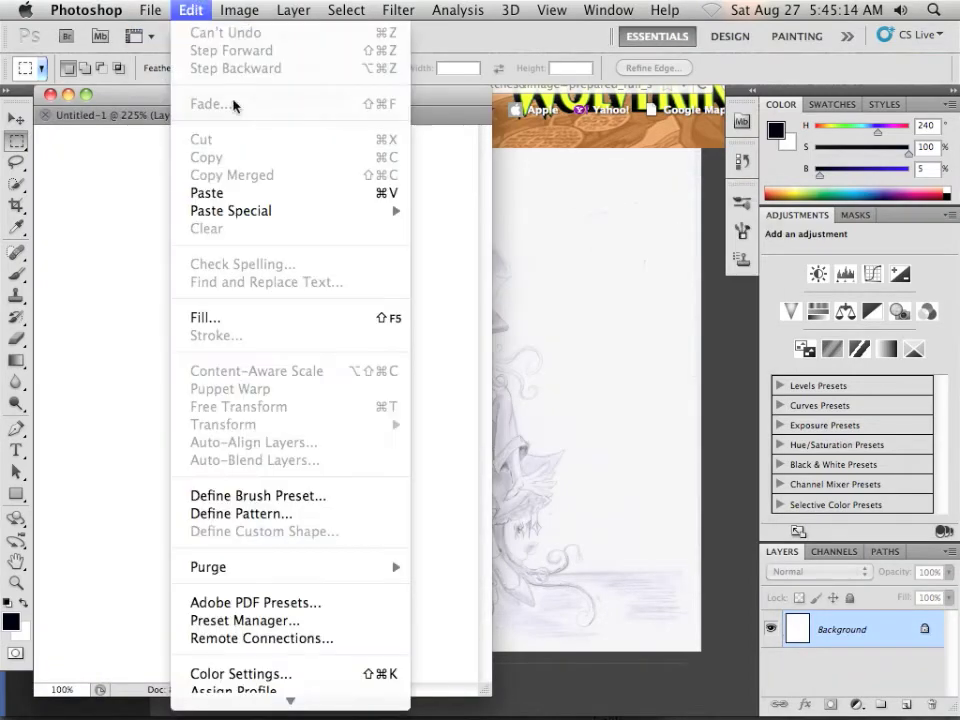
click(238, 192)
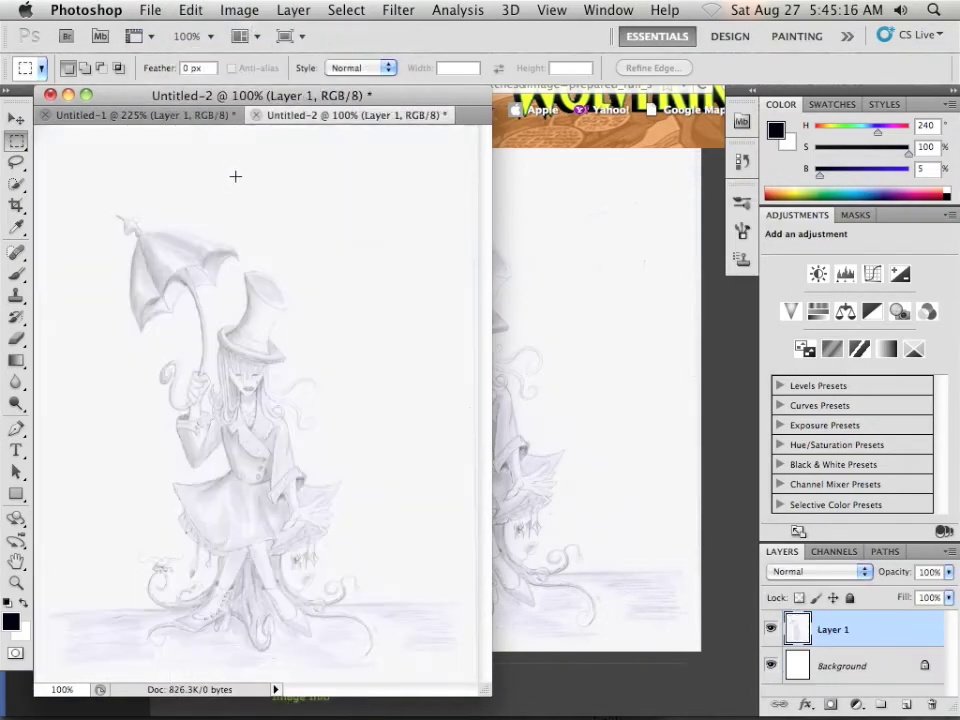
Resize the second document's image to a width of 25 inches with proportions constrained.
click(152, 115)
click(318, 117)
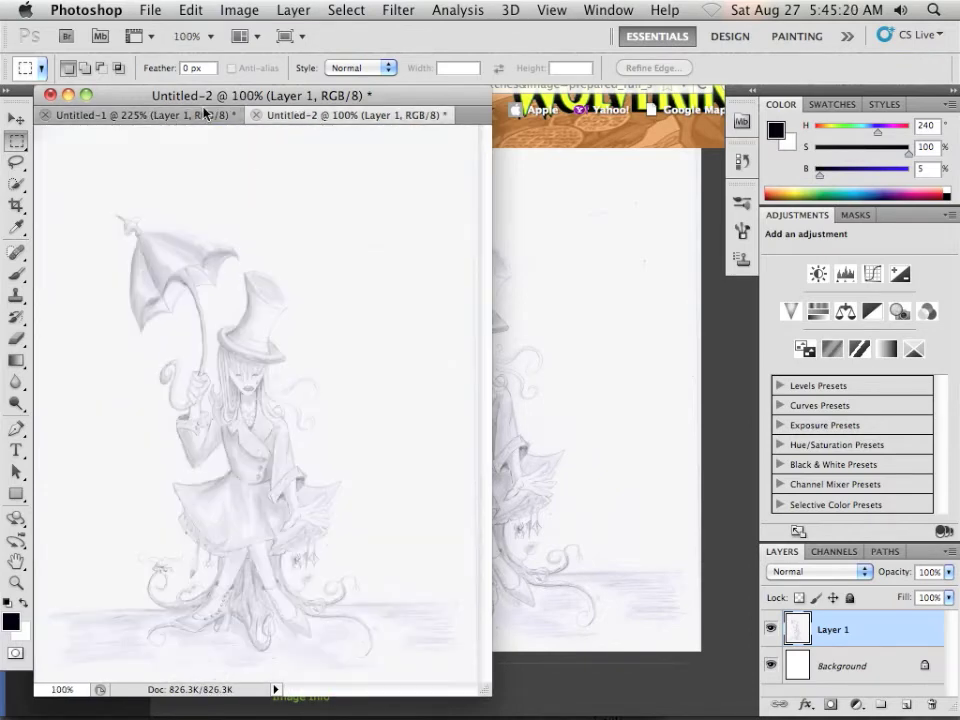
click(204, 114)
click(308, 116)
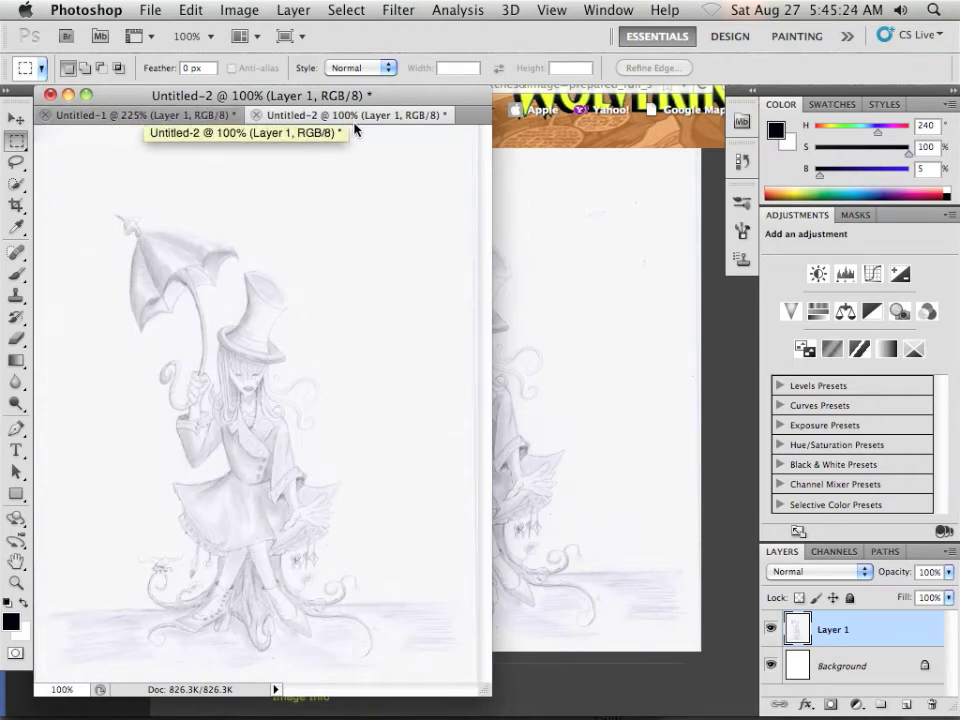
click(240, 9)
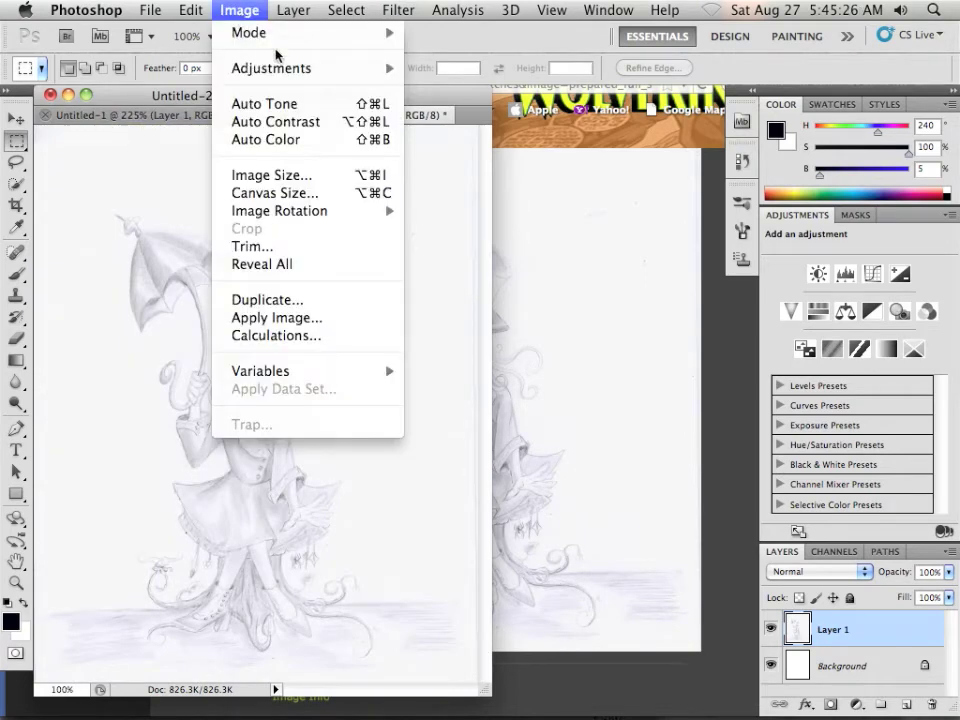
click(299, 175)
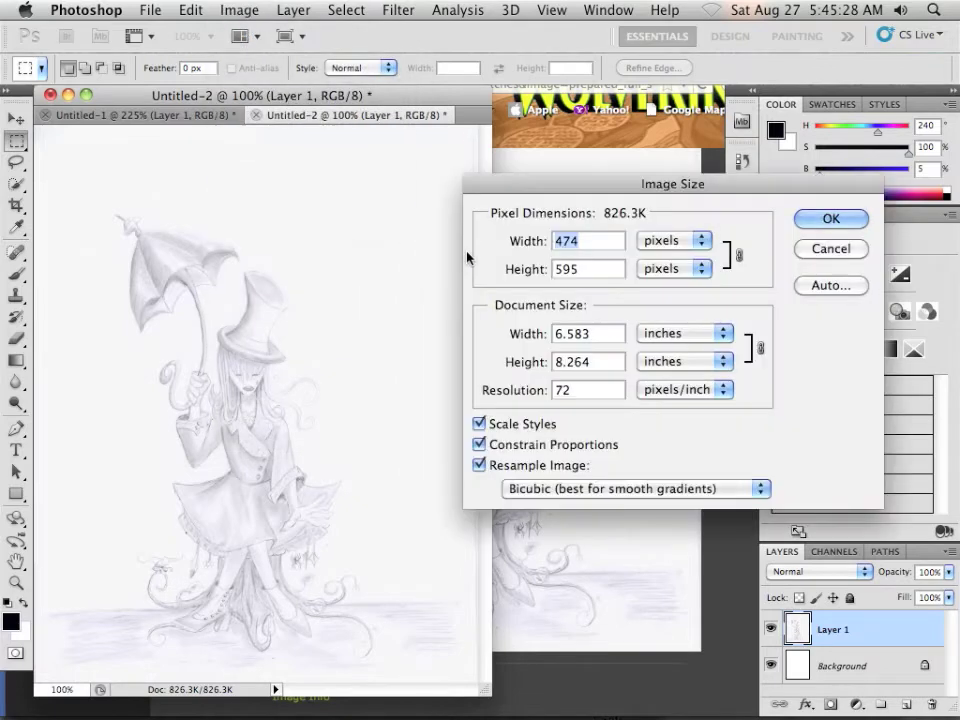
double_click(601, 335)
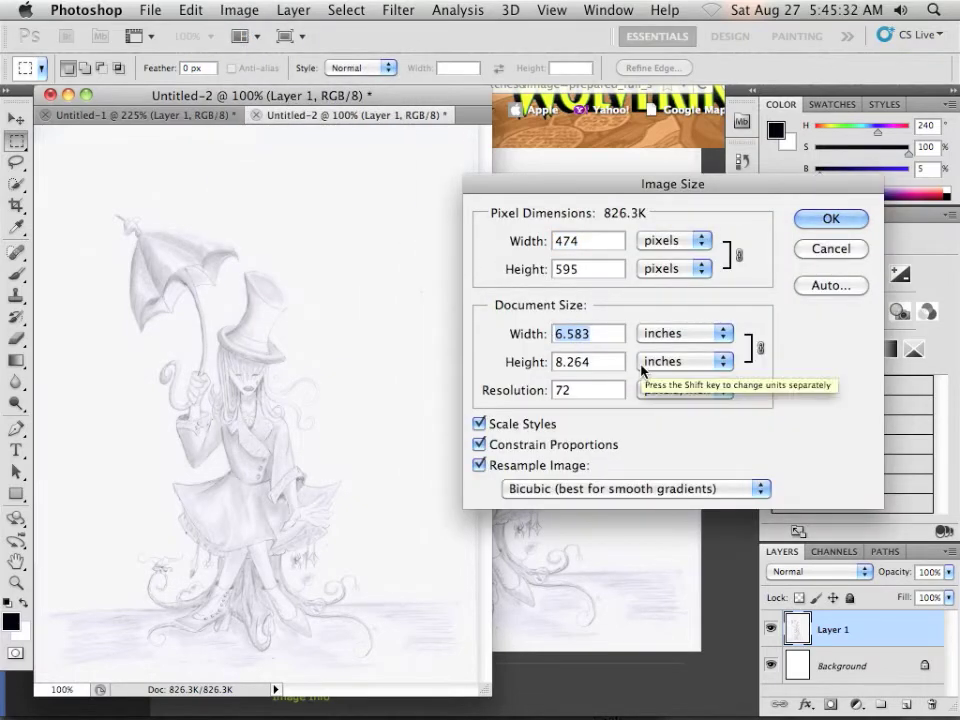
text(25)
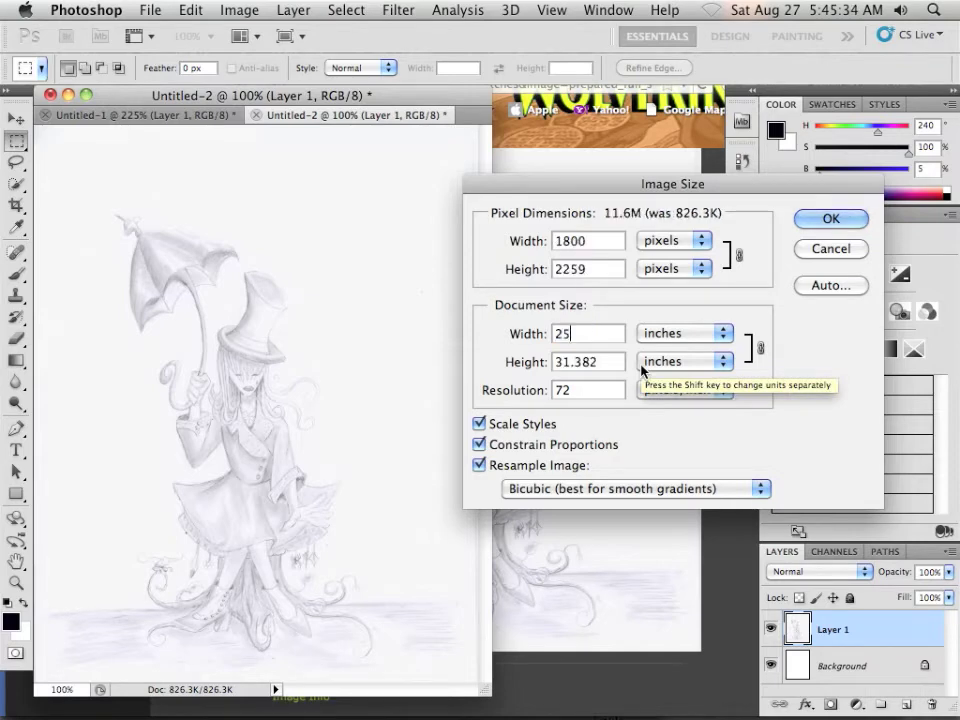
click(822, 217)
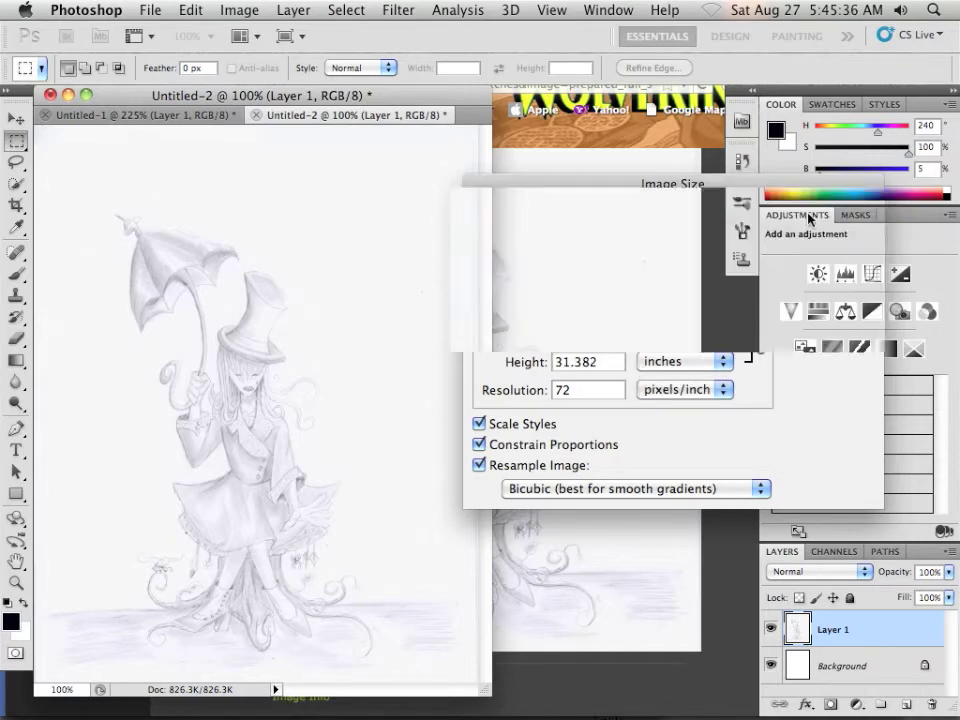
Add a new blank layer above the sketch in both the enlarged and the original-size documents.
scroll(387, 356, down, 5)
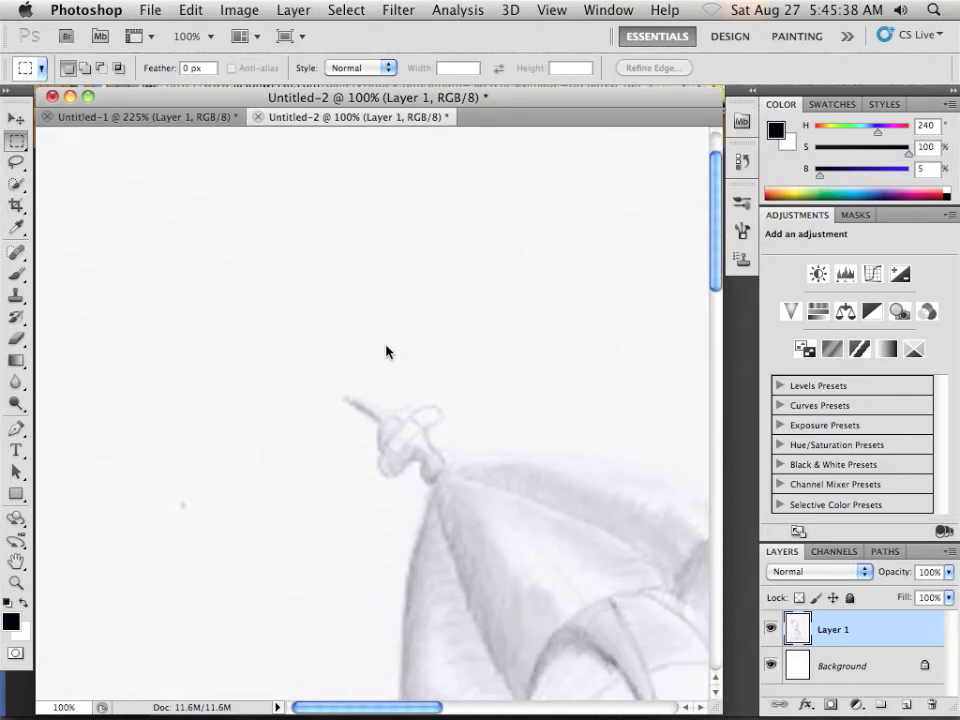
scroll(387, 350, down, 3)
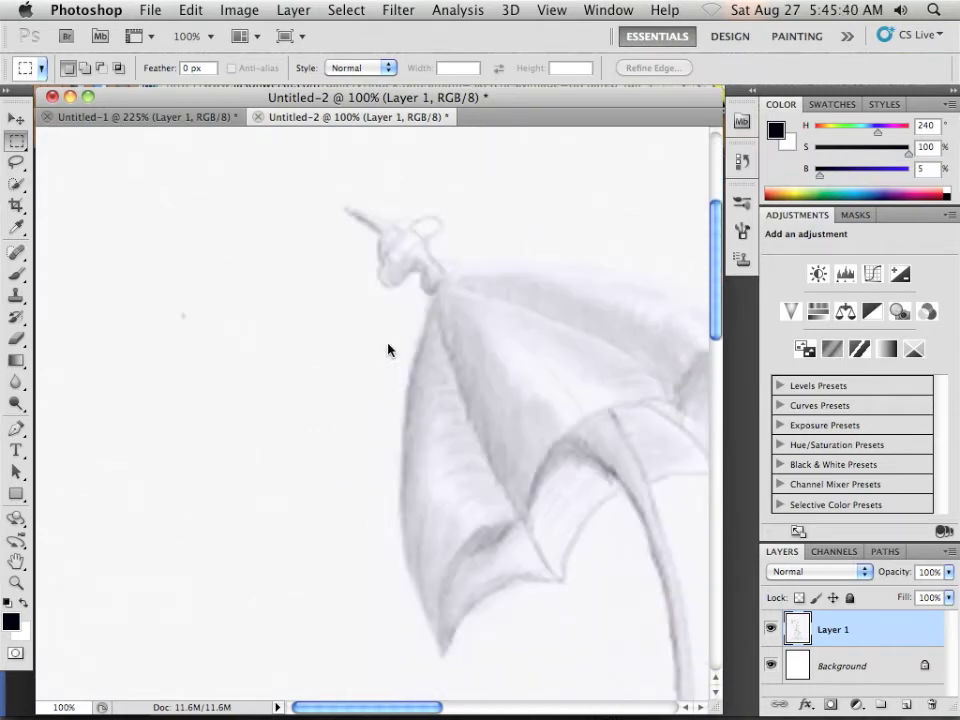
click(161, 122)
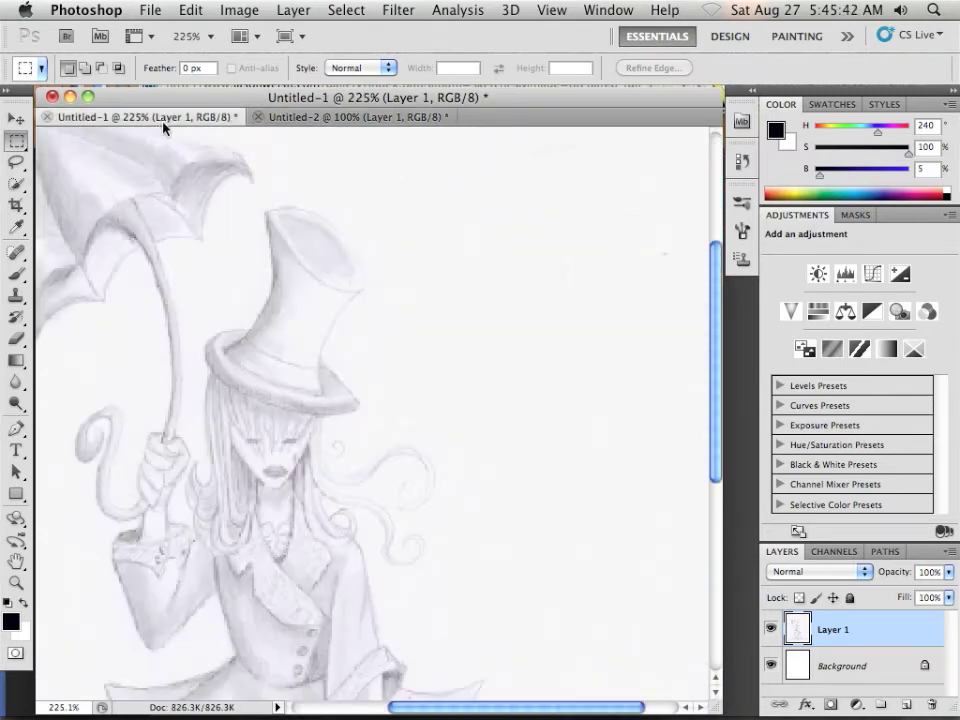
click(280, 118)
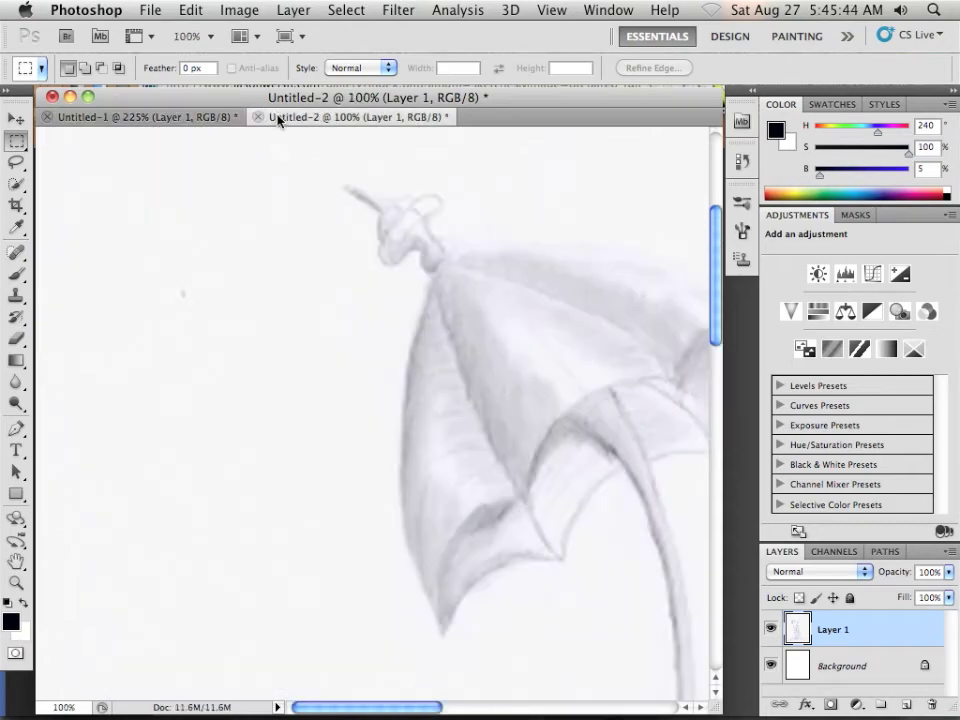
click(905, 705)
click(180, 116)
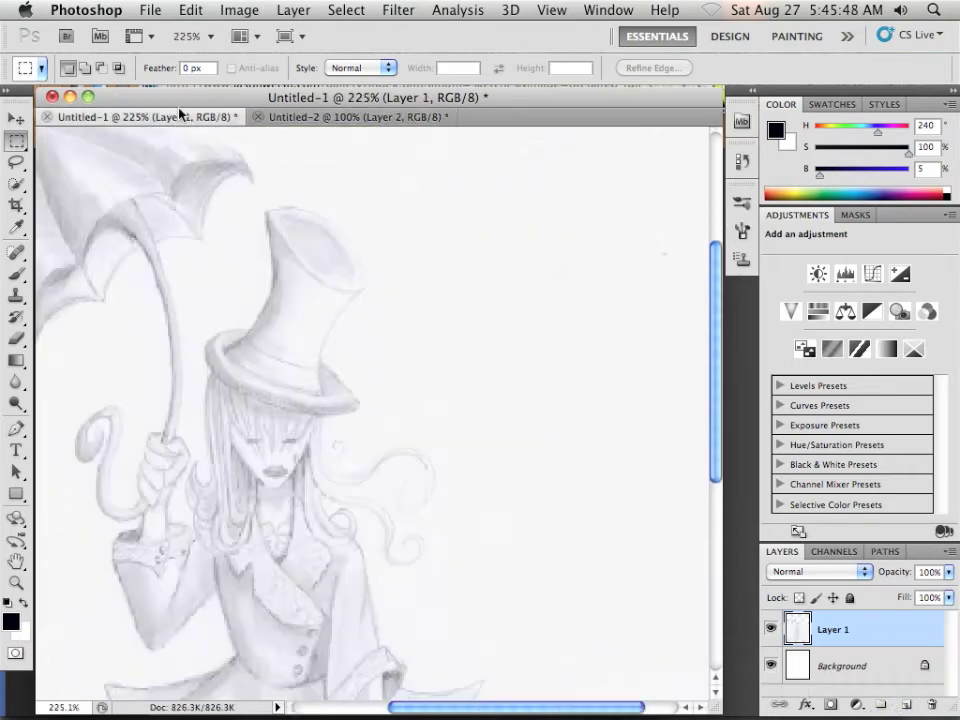
click(896, 705)
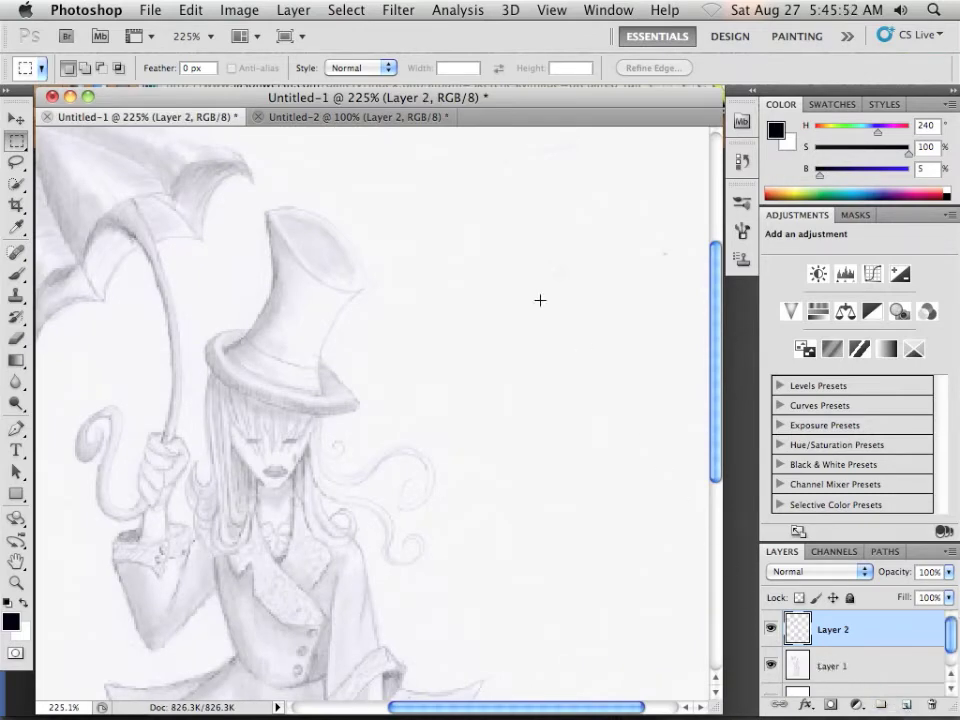
Return to the hat in the enlarged document, choose the Brush tool and open its detailed brush settings.
click(344, 116)
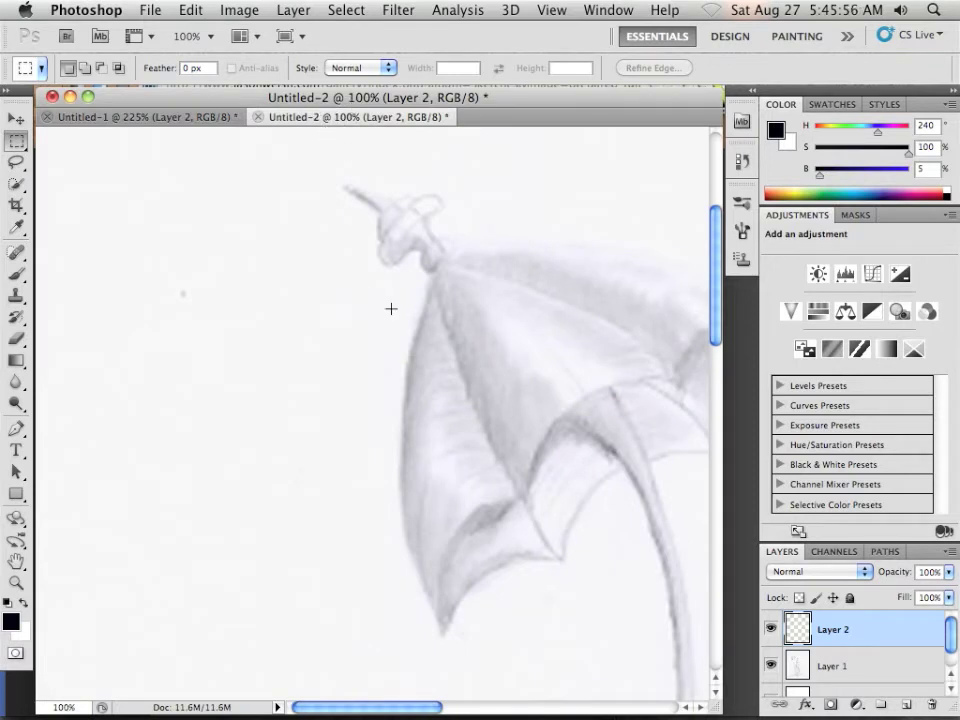
drag(536, 381, 303, 319)
drag(403, 343, 390, 341)
scroll(390, 341, up, 3)
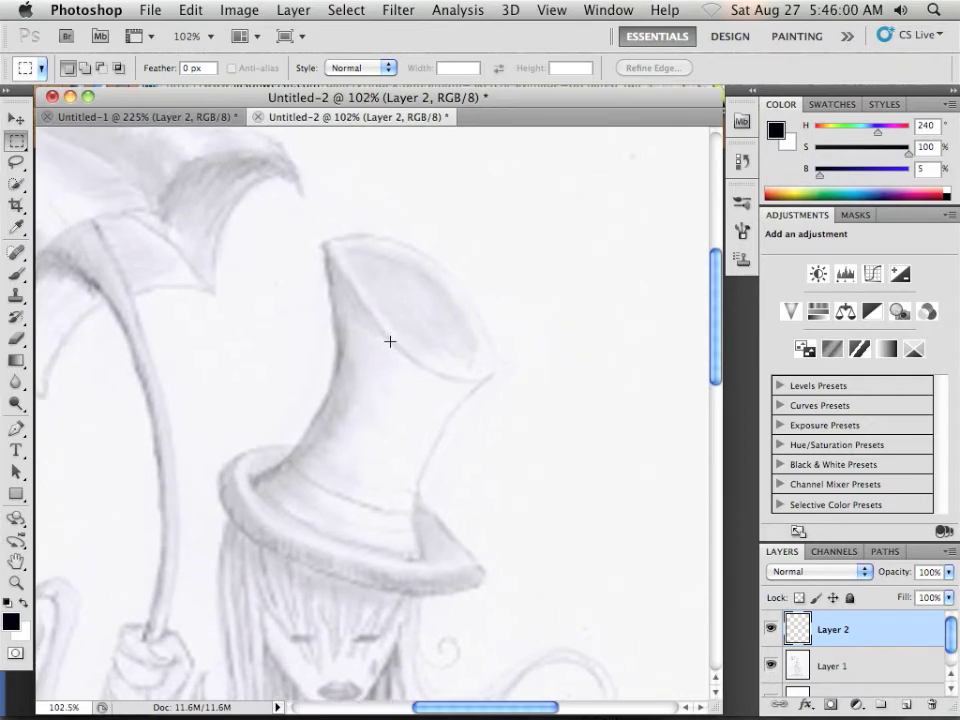
scroll(390, 341, up, 1)
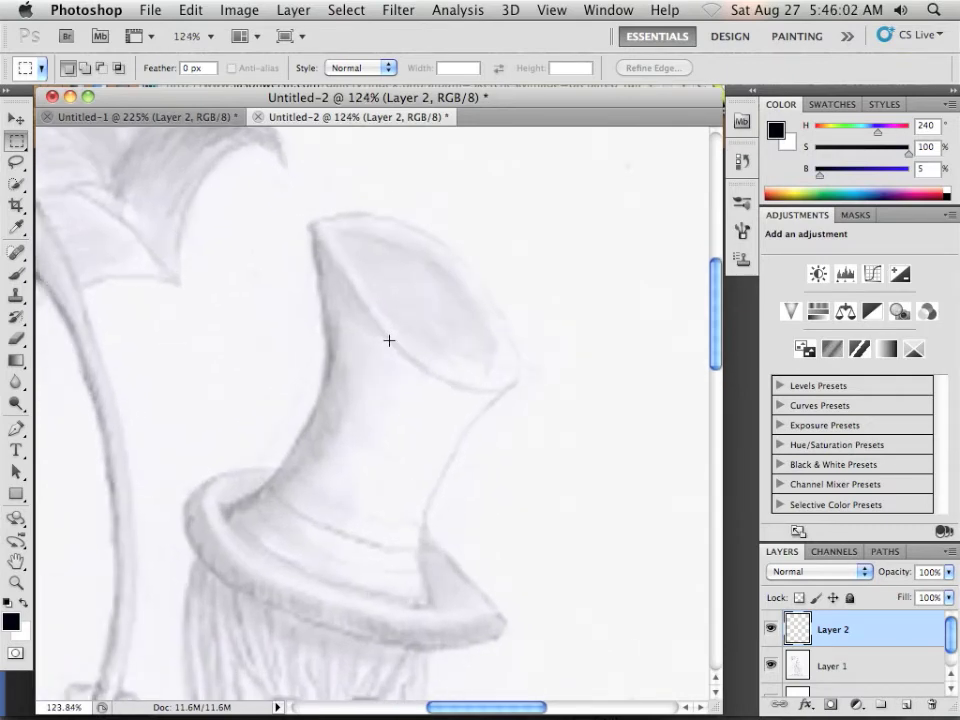
click(17, 274)
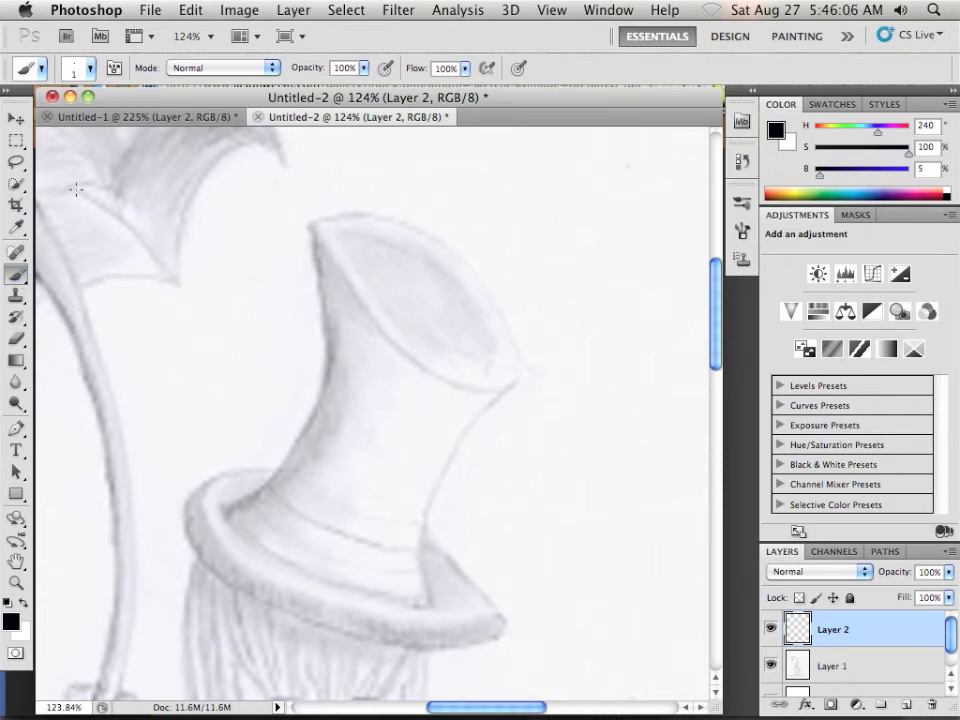
click(608, 10)
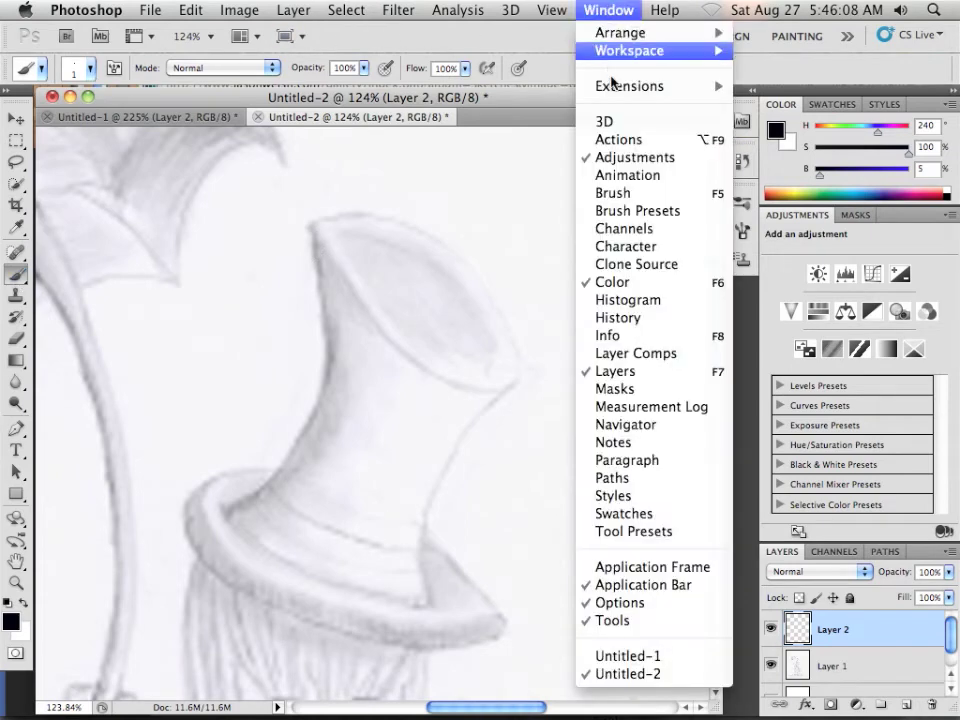
click(617, 193)
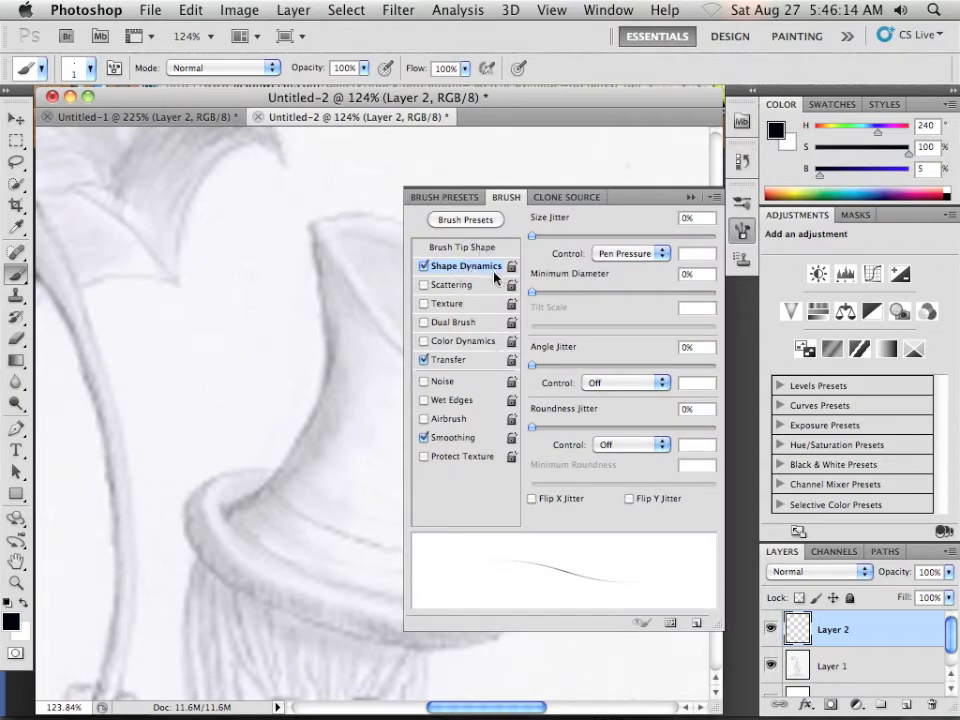
Increase the brush size to 10 px and close the brush settings.
key(bracketright)
key(bracketright)
key(bracketright)
key(bracketright)
key(bracketright)
key(bracketright)
key(bracketright)
key(bracketright)
key(bracketright)
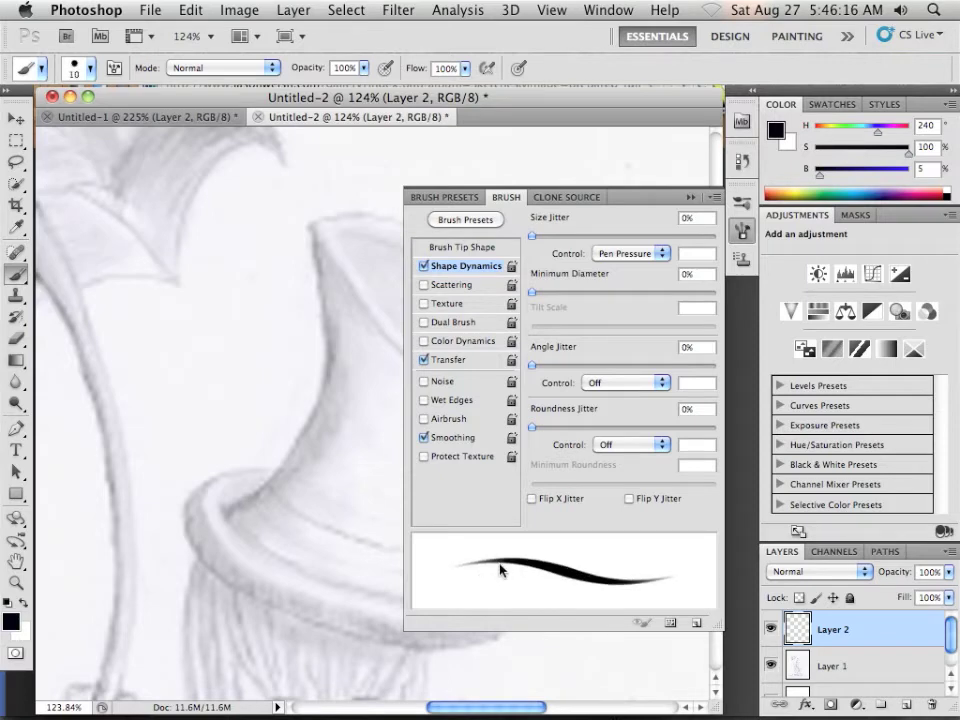
click(710, 200)
click(674, 151)
click(691, 198)
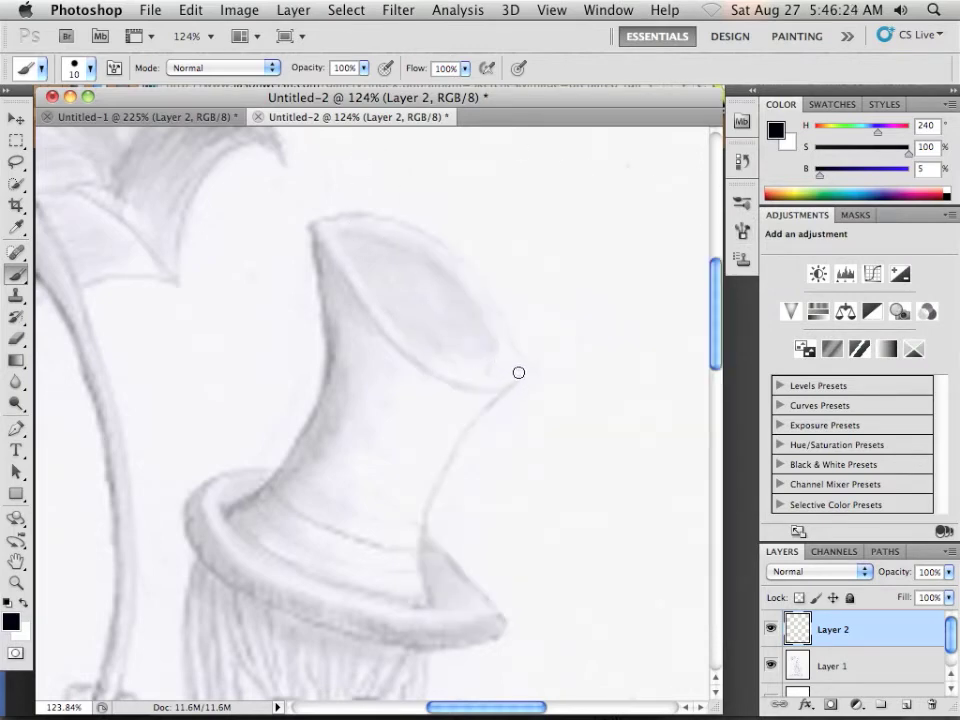
Ink the top hat's oval top and both sides of its crown in black on Layer 2, following the pencil lines.
mouse_move(517, 372)
mouse_down()
mouse_move(493, 311)
mouse_move(426, 251)
mouse_move(331, 221)
mouse_move(448, 261)
mouse_move(523, 385)
mouse_up()
key(super+z)
mouse_move(323, 238)
mouse_down()
mouse_move(367, 317)
mouse_move(408, 358)
mouse_move(473, 385)
mouse_move(531, 384)
mouse_up()
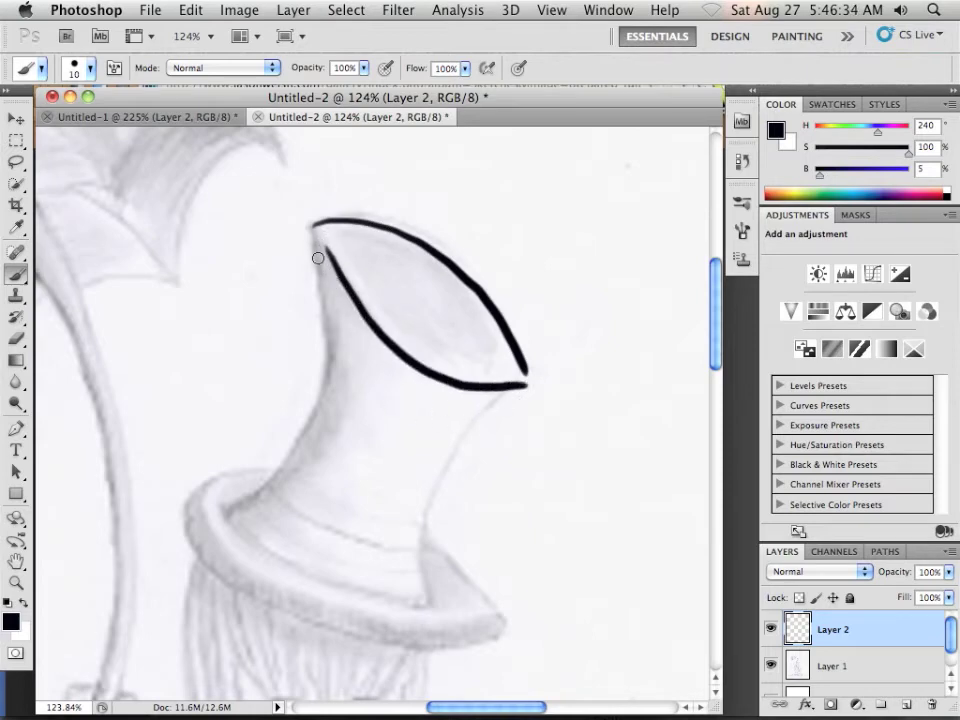
mouse_move(314, 232)
mouse_down()
mouse_move(321, 372)
mouse_move(304, 425)
mouse_move(238, 506)
mouse_up()
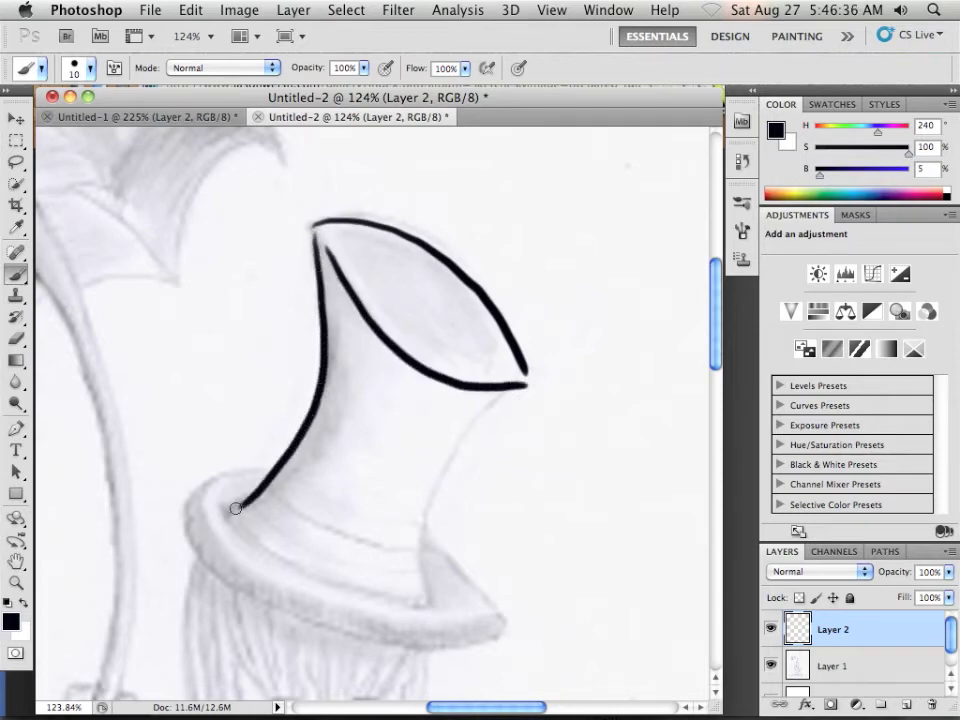
mouse_move(523, 385)
mouse_down()
mouse_move(454, 454)
mouse_move(434, 496)
mouse_move(425, 551)
mouse_move(437, 604)
mouse_up()
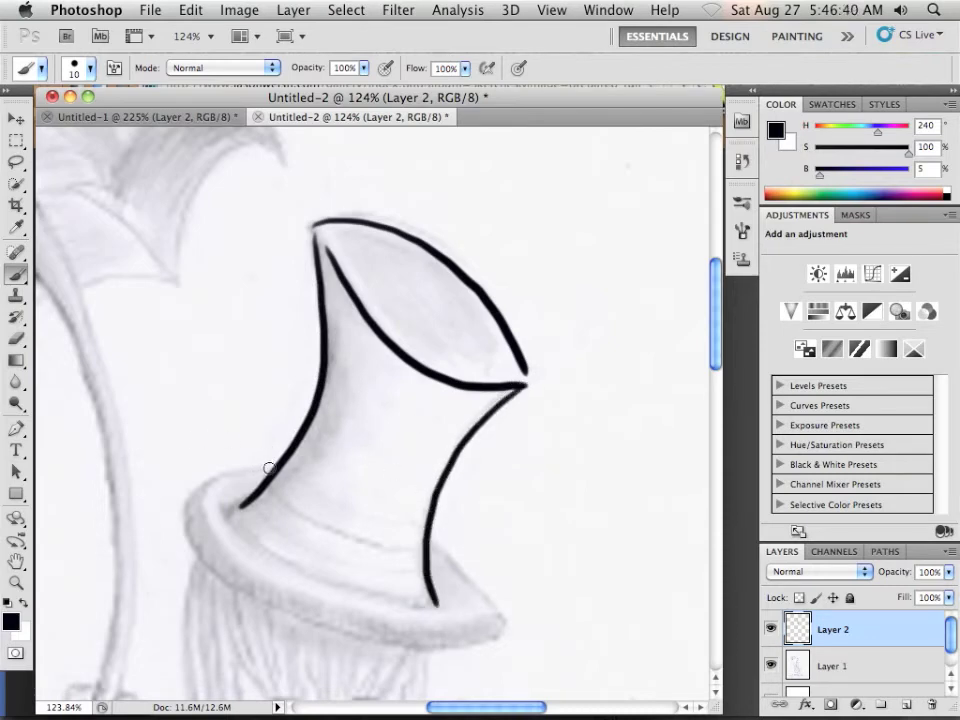
Ink the hat brim's left curve, right edge and underside on Layer 2, redrawing the underside until it follows the pencil line.
mouse_move(269, 468)
mouse_down()
mouse_move(197, 501)
mouse_move(187, 533)
mouse_move(201, 570)
mouse_move(238, 600)
mouse_up()
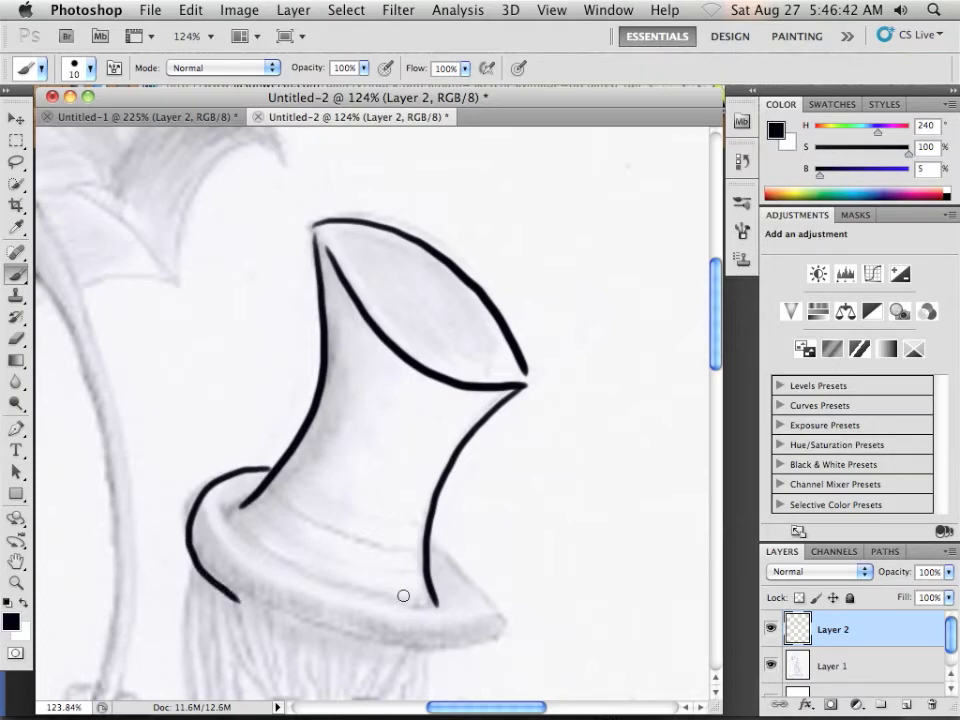
drag(440, 557, 500, 628)
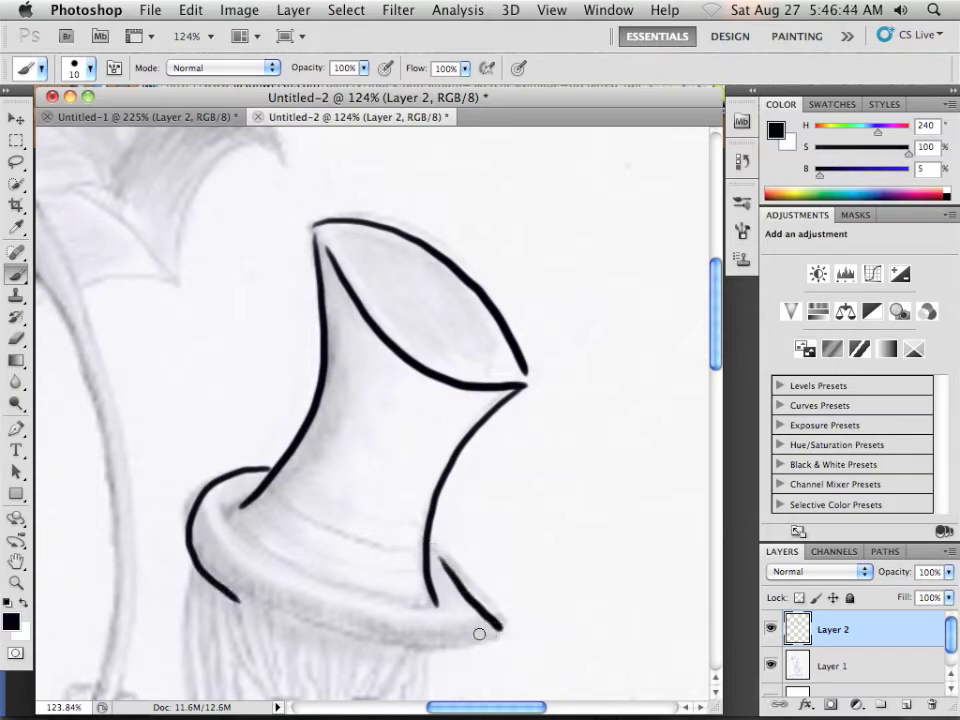
mouse_move(284, 607)
mouse_down()
mouse_move(374, 644)
mouse_move(498, 626)
mouse_up()
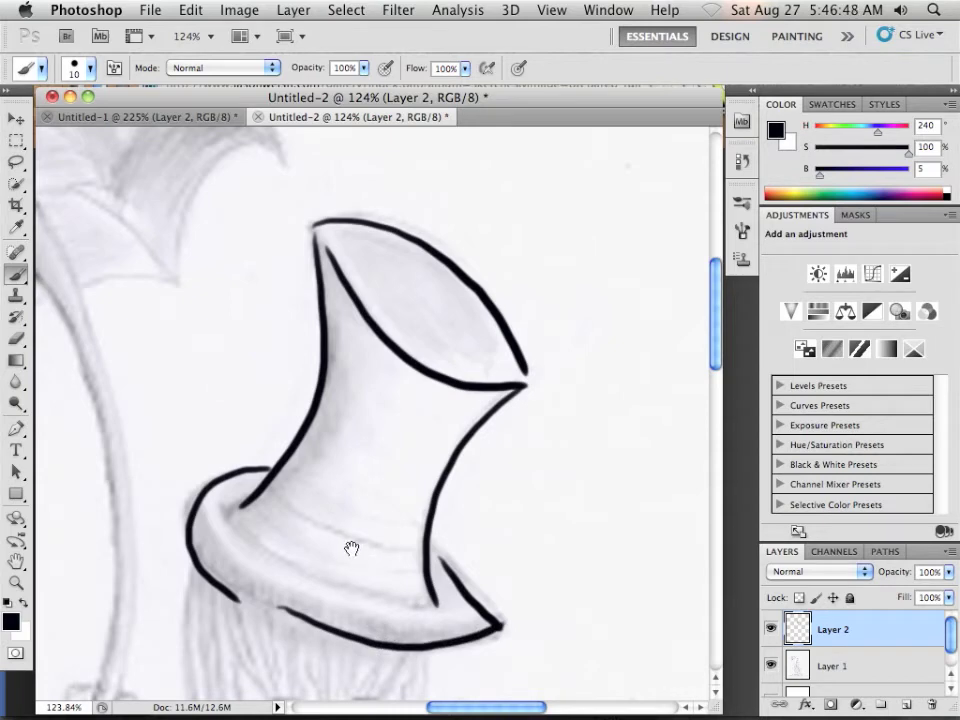
drag(351, 548, 311, 392)
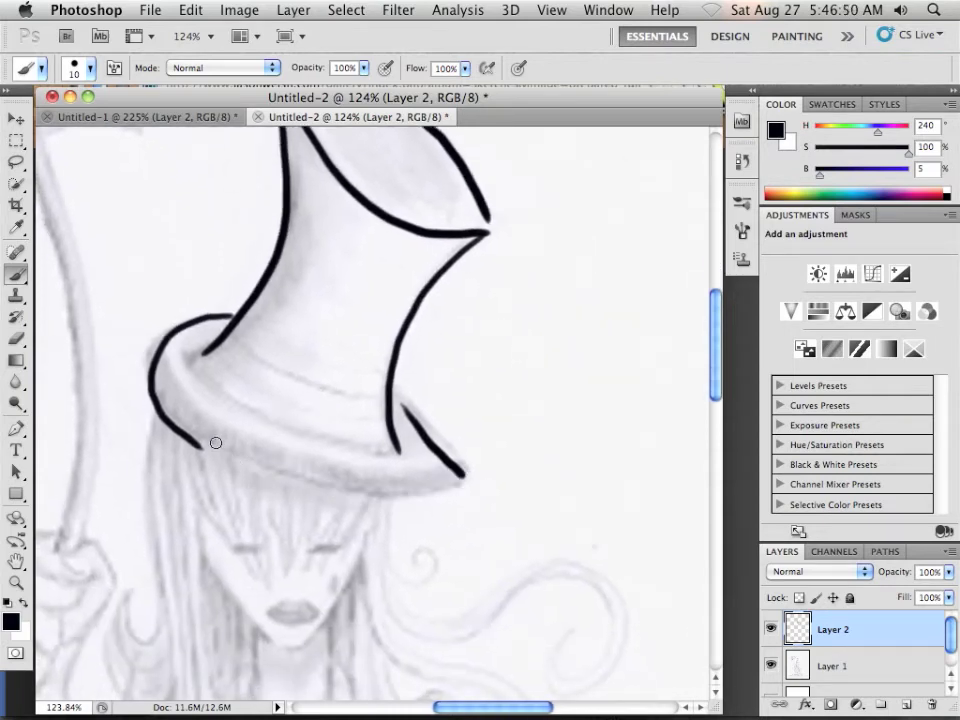
mouse_move(215, 442)
mouse_down()
mouse_move(300, 485)
mouse_move(352, 494)
mouse_move(452, 480)
mouse_up()
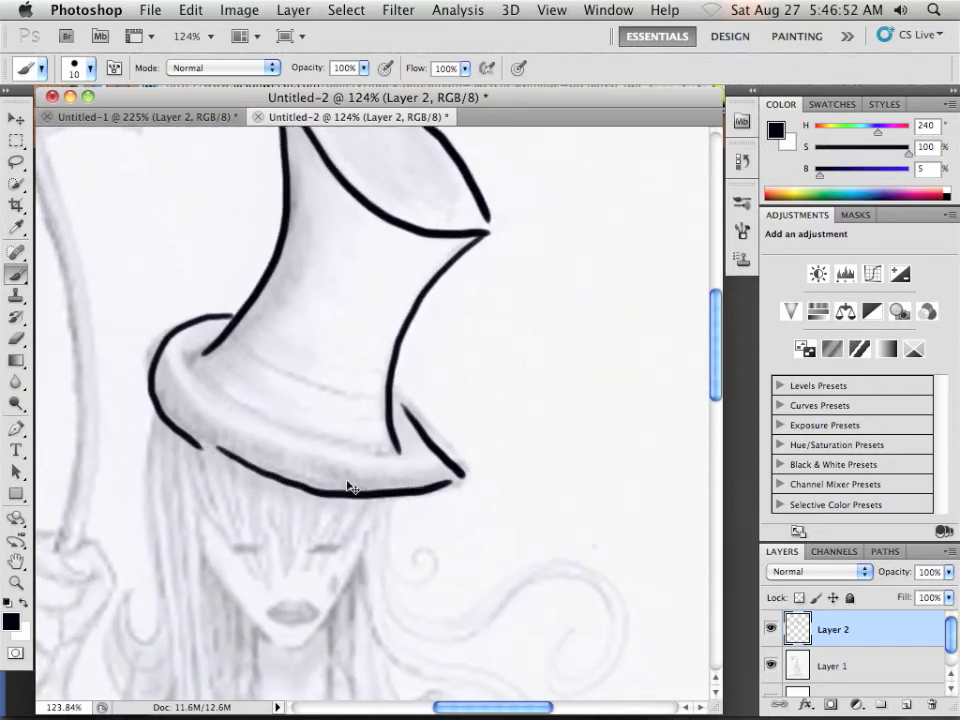
key(ctrl+z)
mouse_move(211, 447)
mouse_down()
mouse_move(300, 482)
mouse_move(367, 491)
mouse_move(457, 474)
mouse_up()
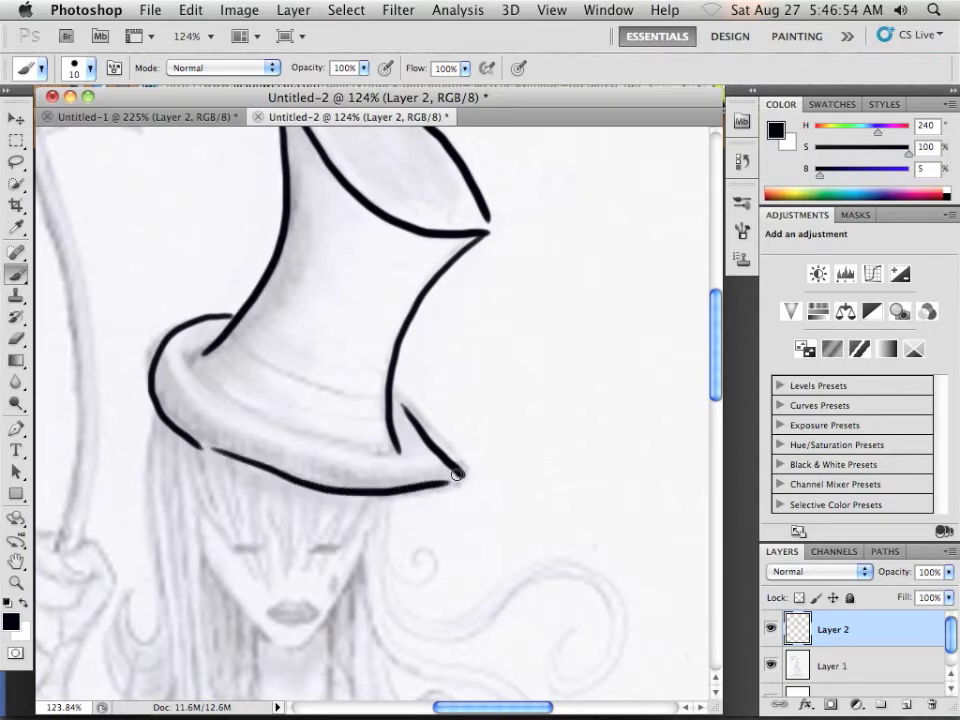
key(ctrl+z)
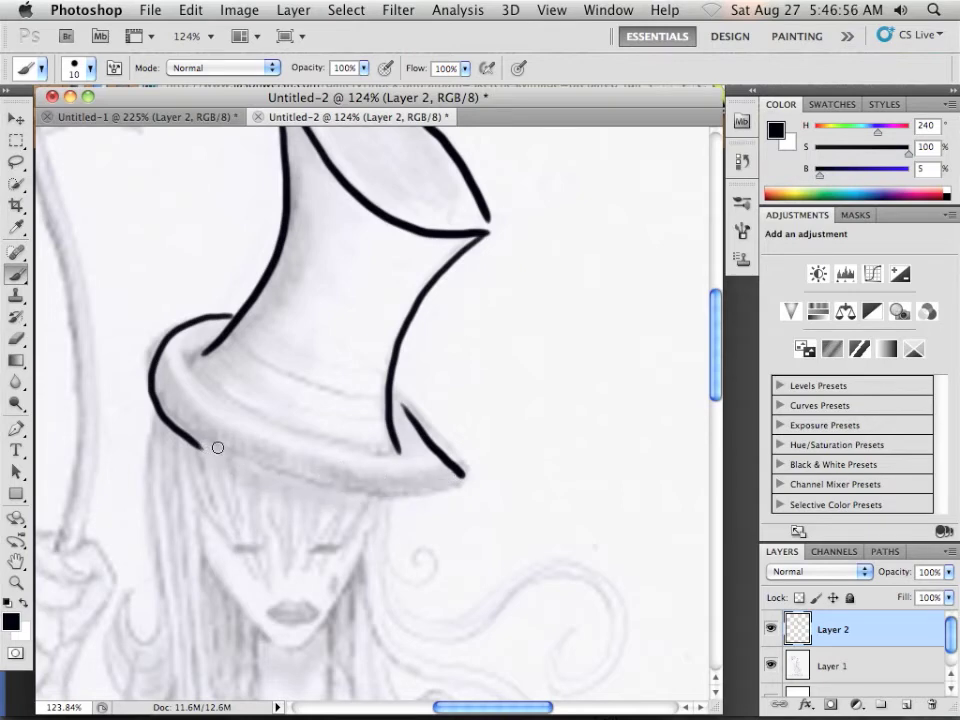
mouse_move(217, 447)
mouse_down()
mouse_move(306, 476)
mouse_move(458, 474)
mouse_move(441, 463)
mouse_move(433, 470)
mouse_up()
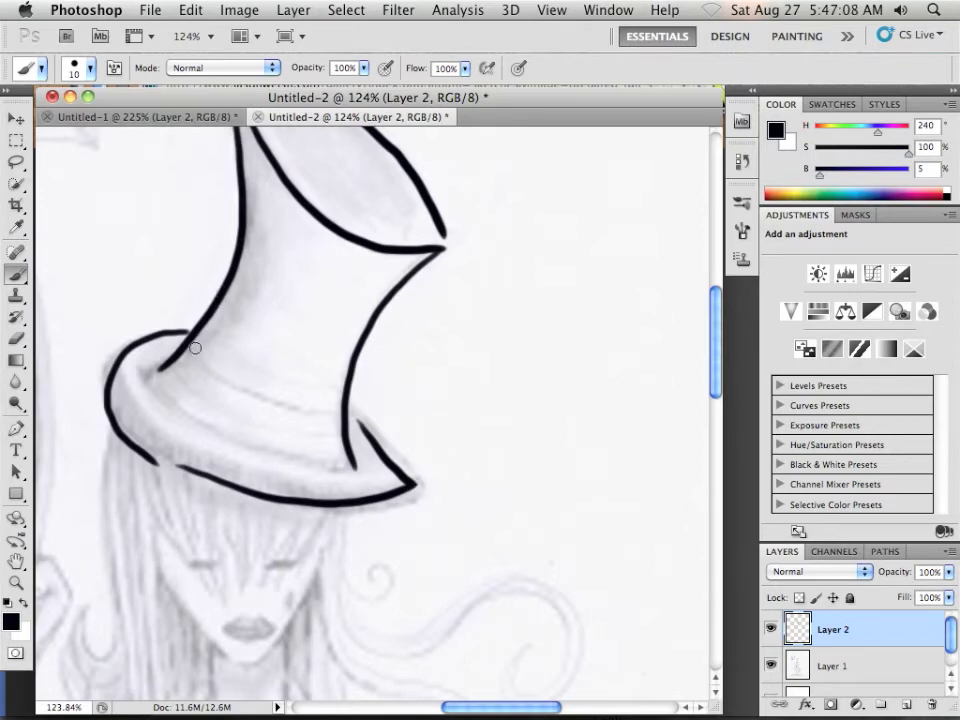
Ink the two curved hatband lines across the base of the enlarged hat's crown.
mouse_move(190, 345)
mouse_down()
mouse_move(254, 394)
mouse_move(340, 403)
mouse_up()
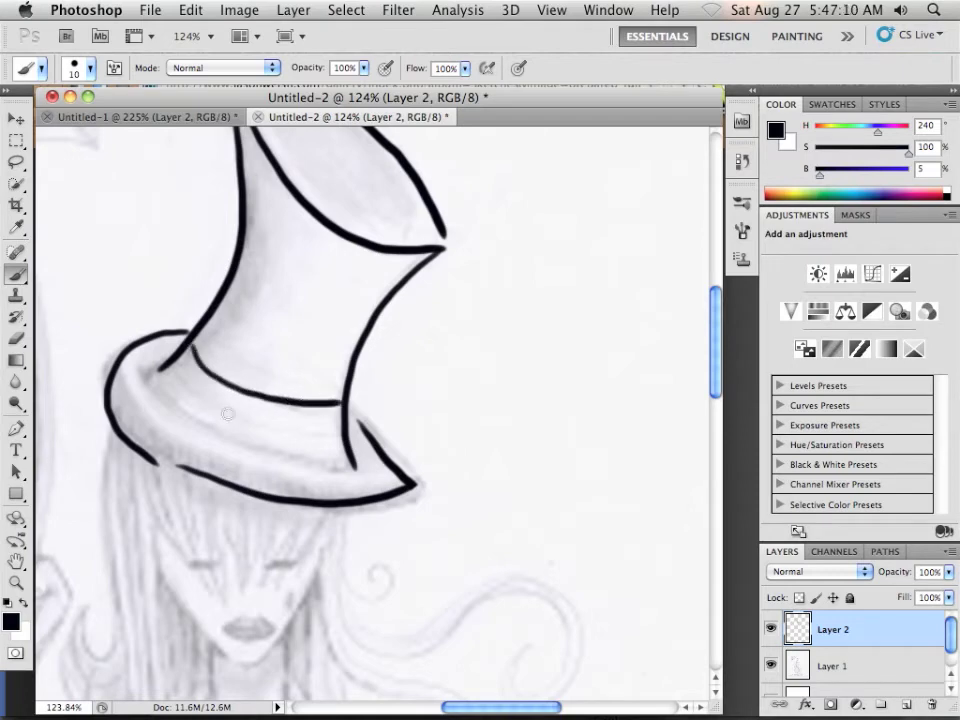
mouse_move(159, 376)
mouse_down()
mouse_move(256, 442)
mouse_move(334, 450)
mouse_up()
drag(446, 366, 521, 405)
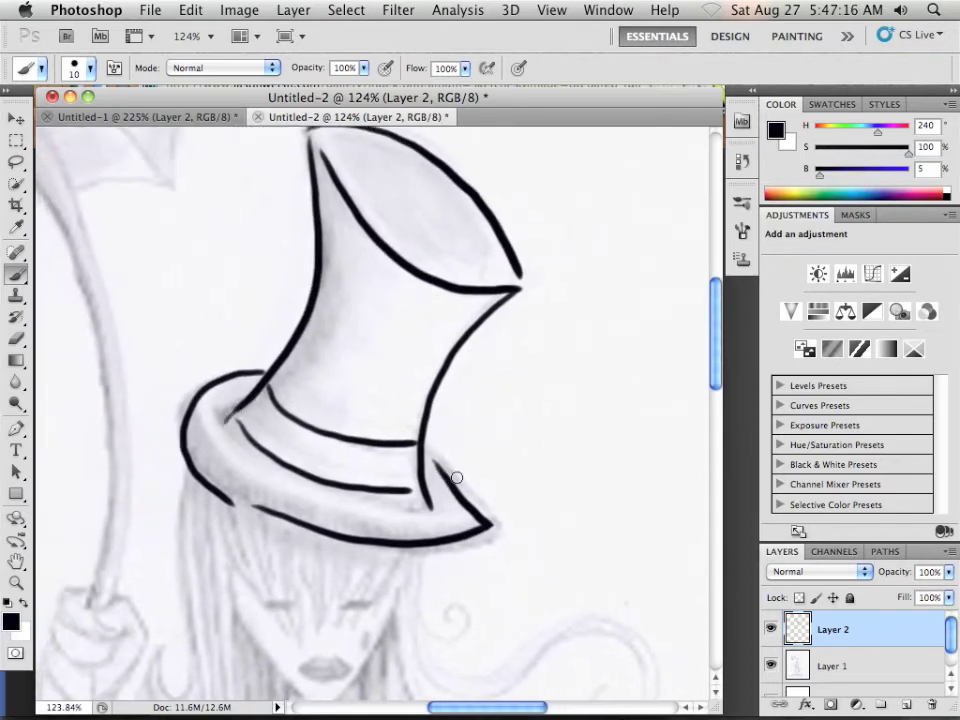
drag(465, 454, 420, 435)
mouse_move(476, 393)
mouse_down()
mouse_move(470, 457)
mouse_move(499, 471)
mouse_up()
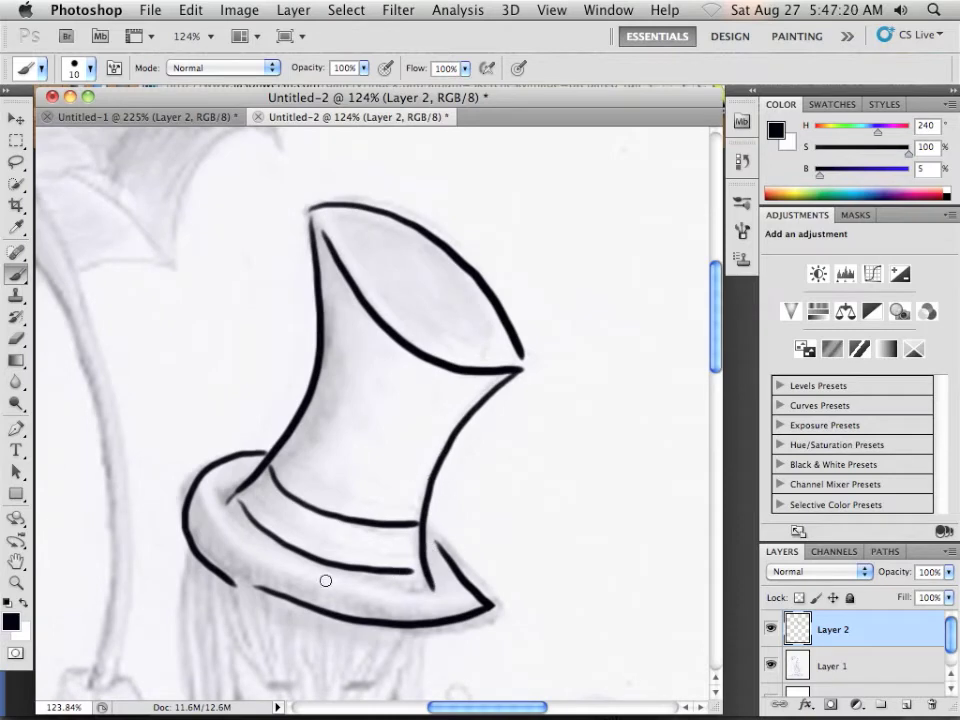
drag(506, 401, 515, 255)
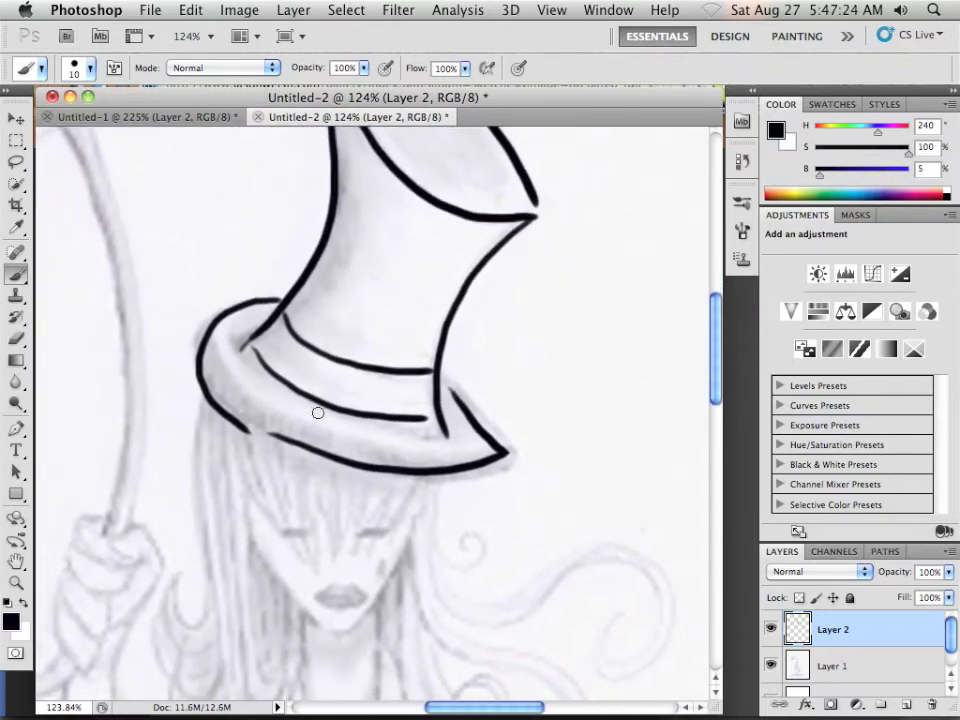
drag(435, 300, 440, 406)
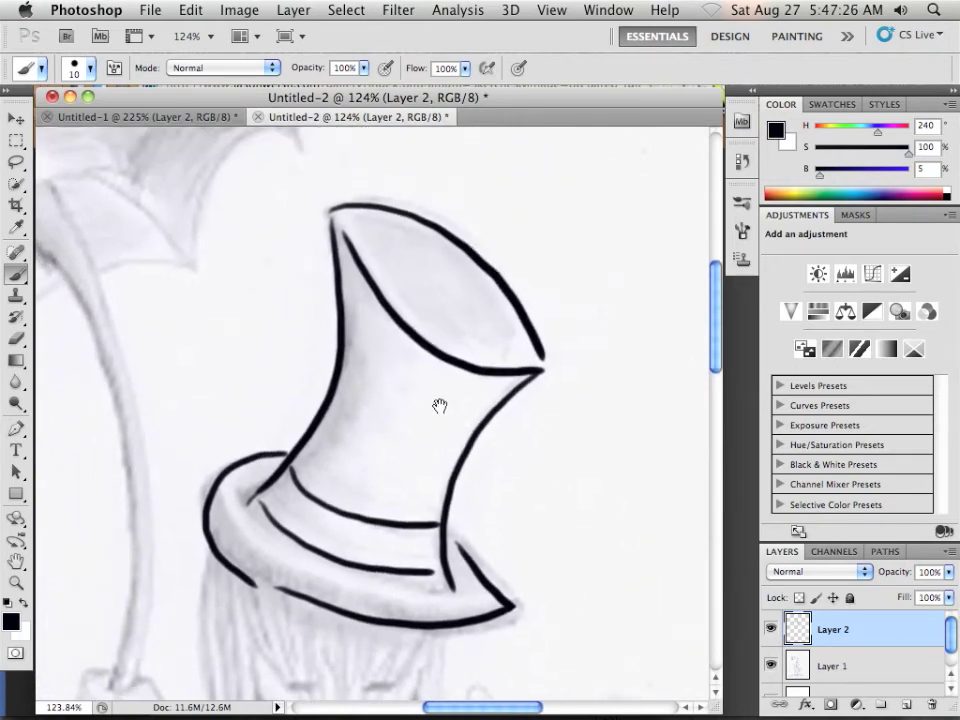
Switch to the original-size document Untitled-1 and reduce the brush size to 5 px for the close-up hat.
click(160, 117)
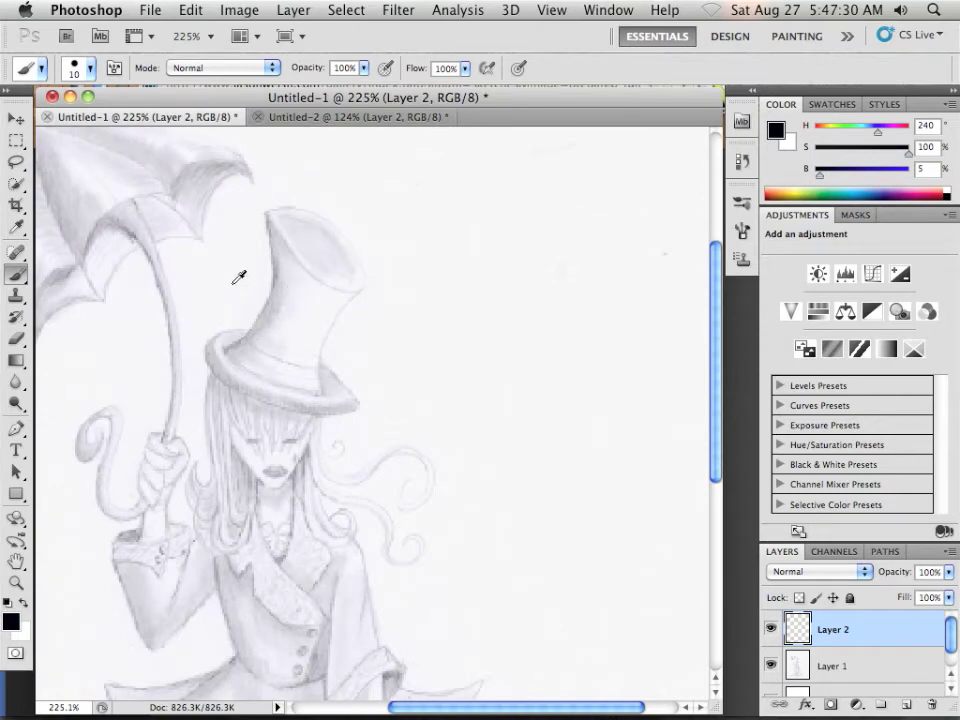
scroll(212, 279, up, 8)
scroll(209, 285, down, 1)
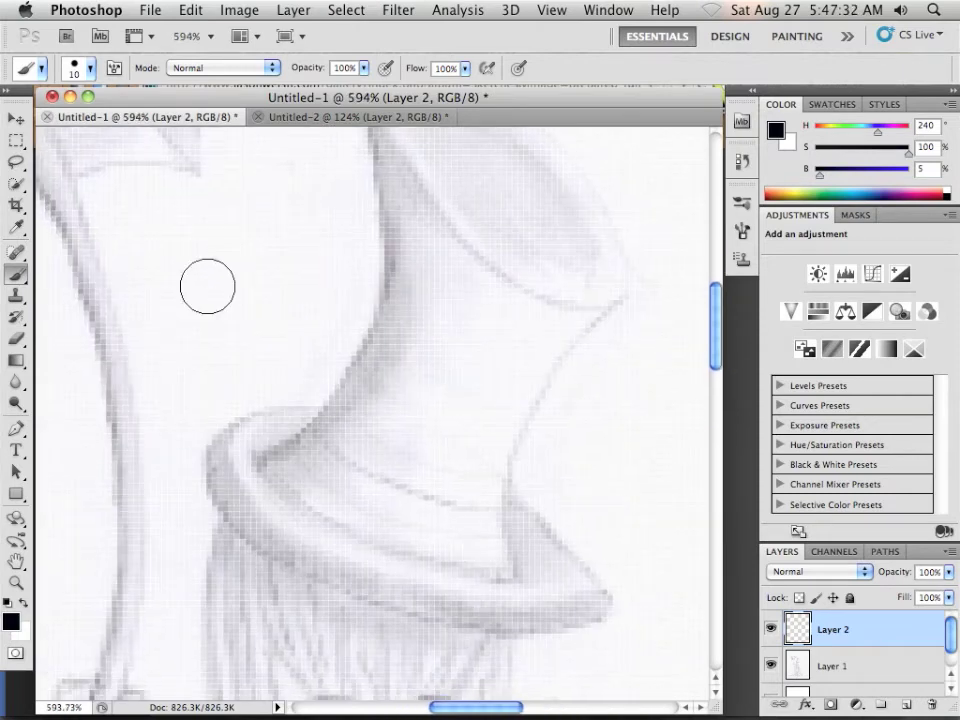
drag(375, 351, 288, 405)
scroll(304, 391, down, 1)
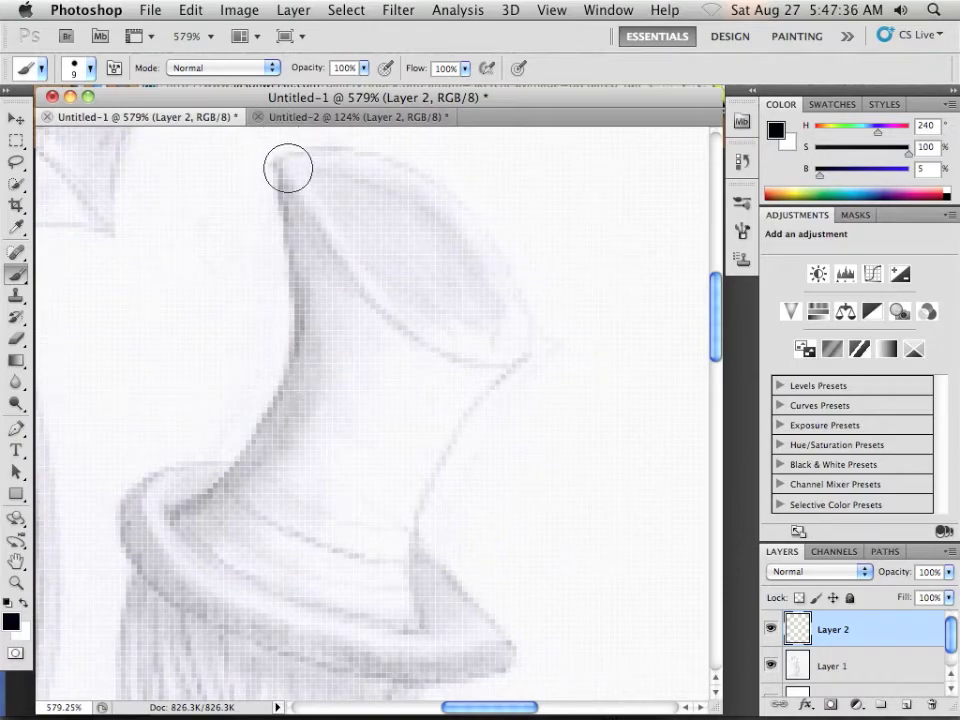
key(bracketleft)
key(bracketleft)
key(bracketleft)
key(bracketleft)
key(bracketleft)
Check the brush's Shape Dynamics settings, including the pen pressure size control, and close them.
click(553, 10)
mouse_move(608, 10)
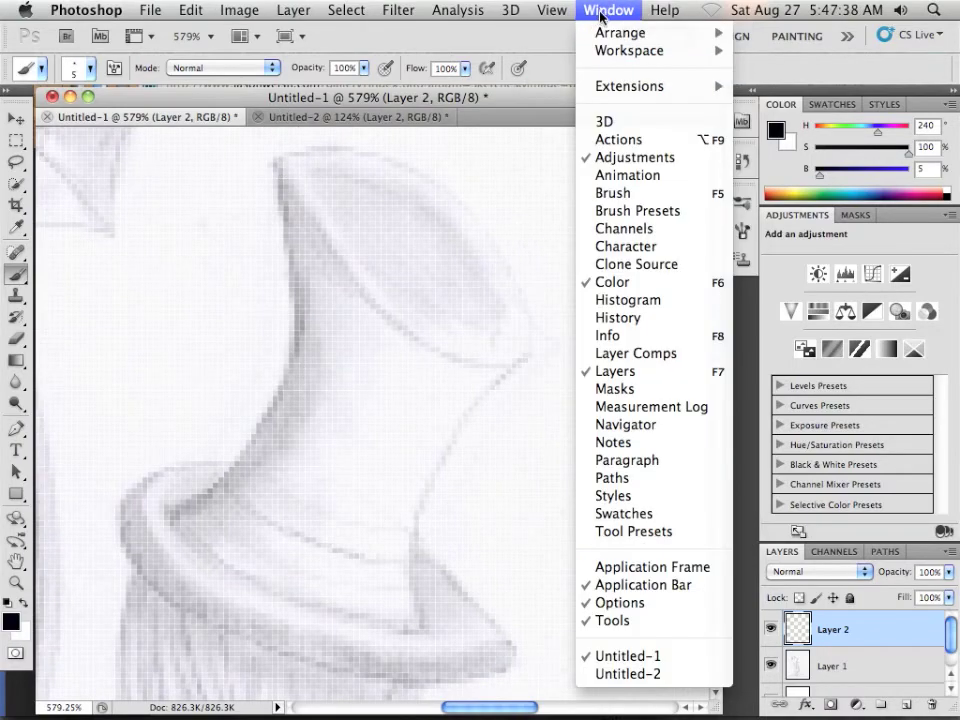
click(621, 196)
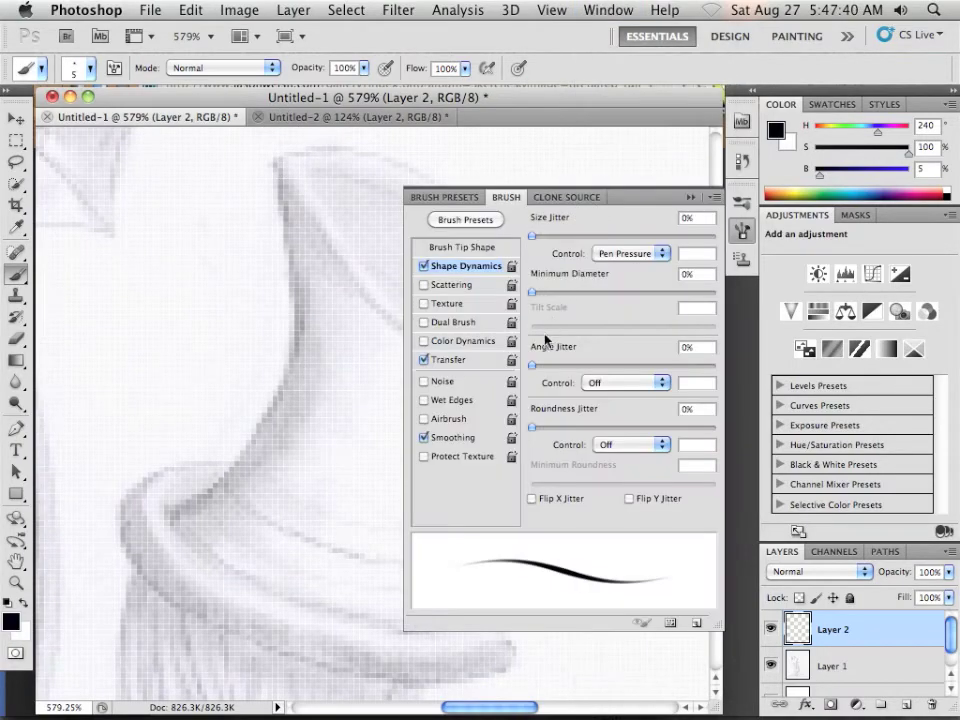
click(689, 199)
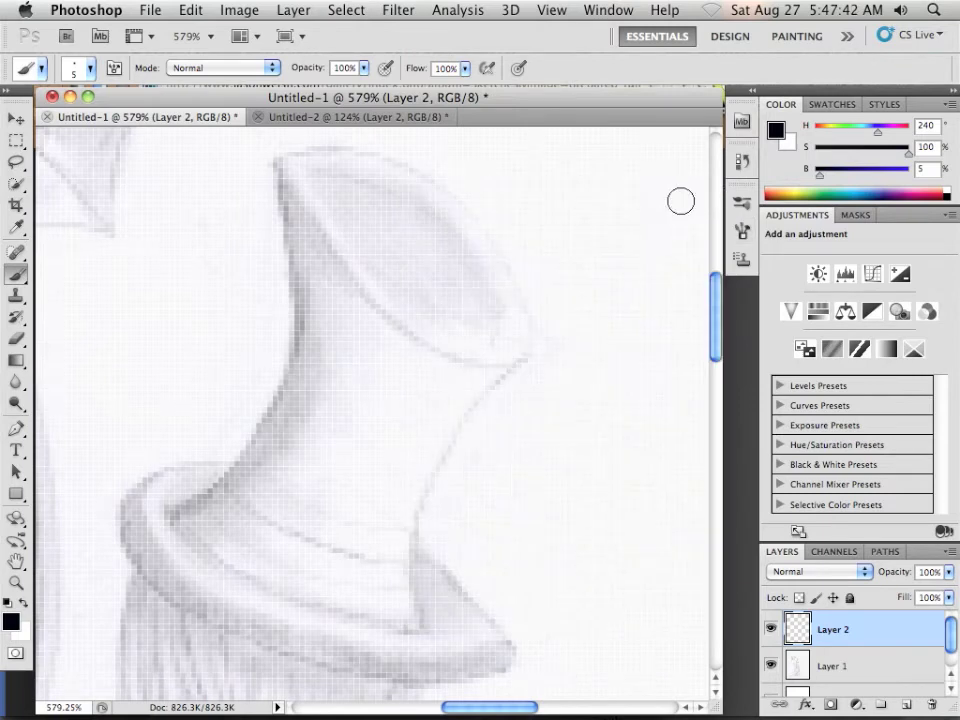
Reduce the brush size to 3 px and ink both curves of the hat's oval top on Layer 2.
key(bracketleft)
key(bracketleft)
key(bracketleft)
key(bracketleft)
key(bracketright)
mouse_move(522, 300)
mouse_down()
mouse_move(475, 217)
mouse_move(413, 167)
mouse_move(348, 149)
mouse_move(289, 152)
mouse_move(280, 163)
mouse_move(331, 152)
mouse_move(381, 158)
mouse_move(457, 197)
mouse_move(514, 276)
mouse_move(529, 331)
mouse_move(493, 364)
mouse_move(455, 356)
mouse_move(406, 328)
mouse_move(330, 238)
mouse_up()
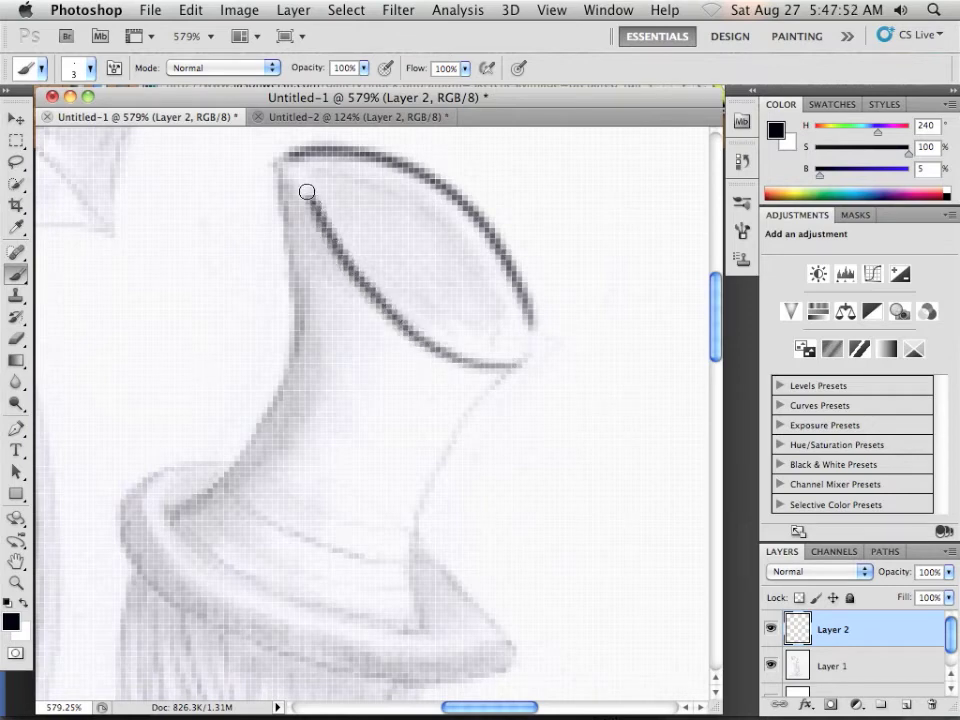
mouse_move(306, 191)
mouse_down()
mouse_move(325, 243)
mouse_move(395, 318)
mouse_move(444, 344)
mouse_move(519, 364)
mouse_up()
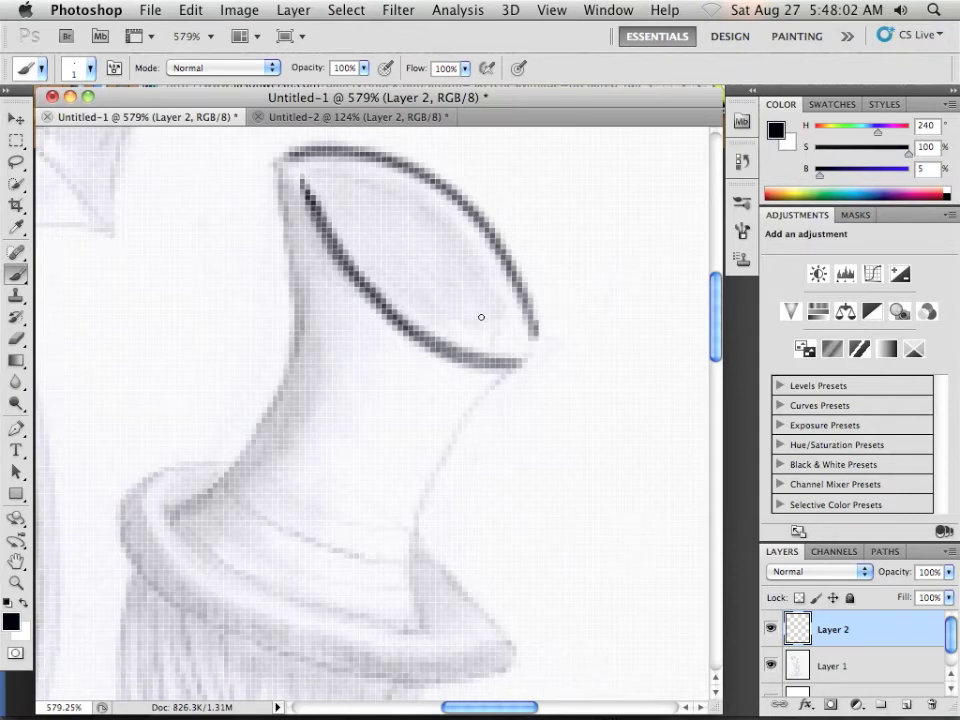
Ink the left and right sides of the hat's crown with the 3 px brush.
key(bracketright)
key(bracketright)
mouse_move(276, 166)
mouse_down()
mouse_move(294, 346)
mouse_move(229, 462)
mouse_move(179, 507)
mouse_move(251, 438)
mouse_move(273, 399)
mouse_move(295, 279)
mouse_move(281, 170)
mouse_up()
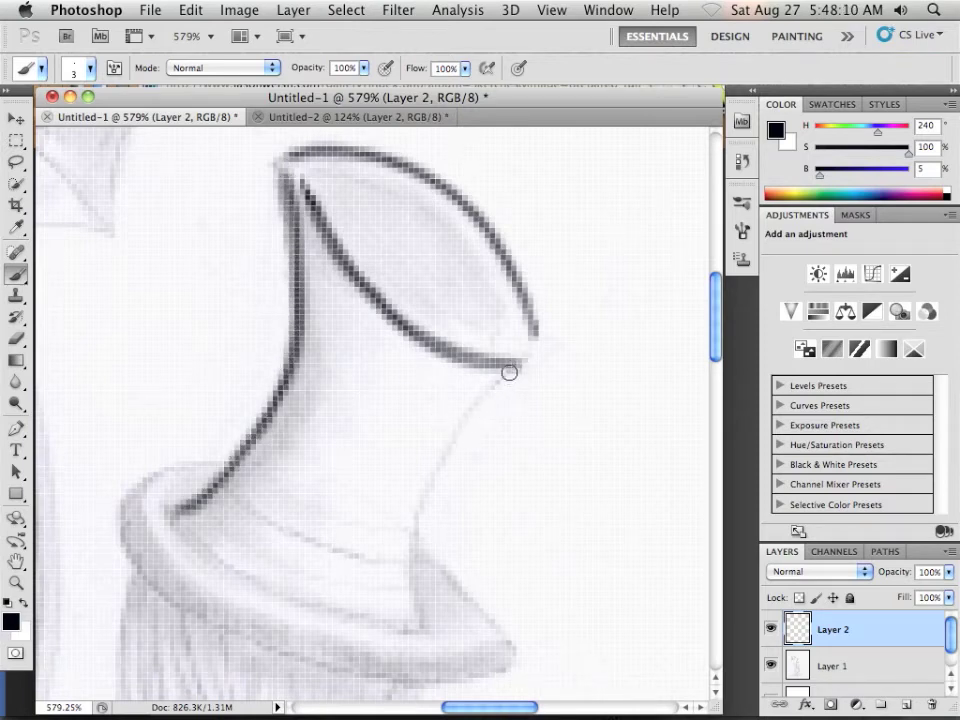
mouse_move(520, 362)
mouse_down()
mouse_move(478, 401)
mouse_move(430, 492)
mouse_move(415, 578)
mouse_move(421, 622)
mouse_up()
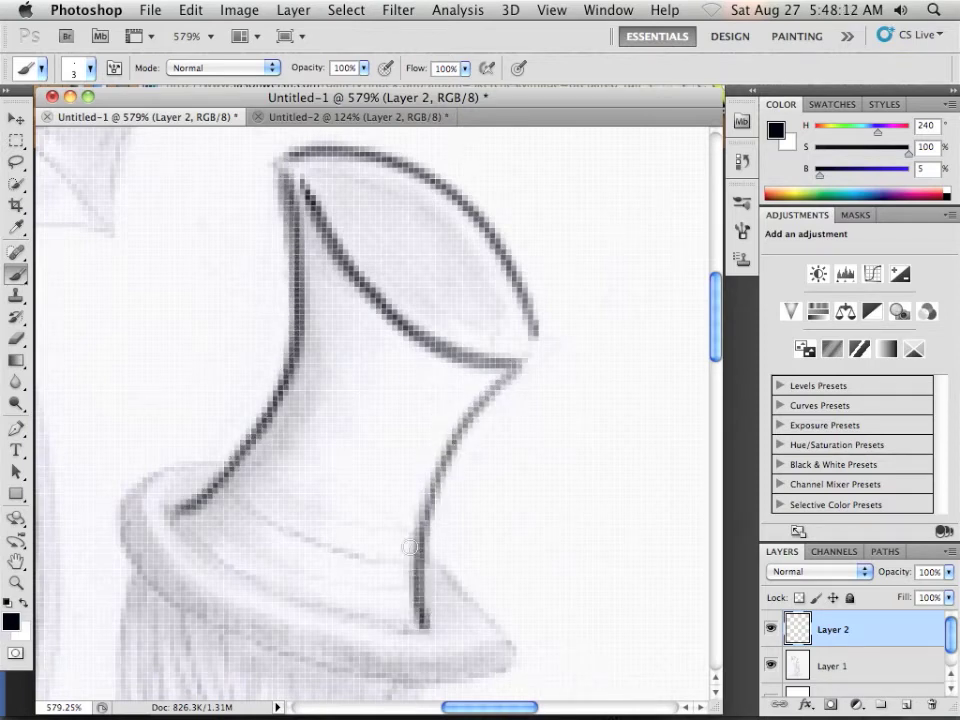
Ink the upper and lower hatband lines across the base of the small hat's crown.
mouse_move(231, 484)
mouse_down()
mouse_move(270, 522)
mouse_move(350, 548)
mouse_move(409, 553)
mouse_up()
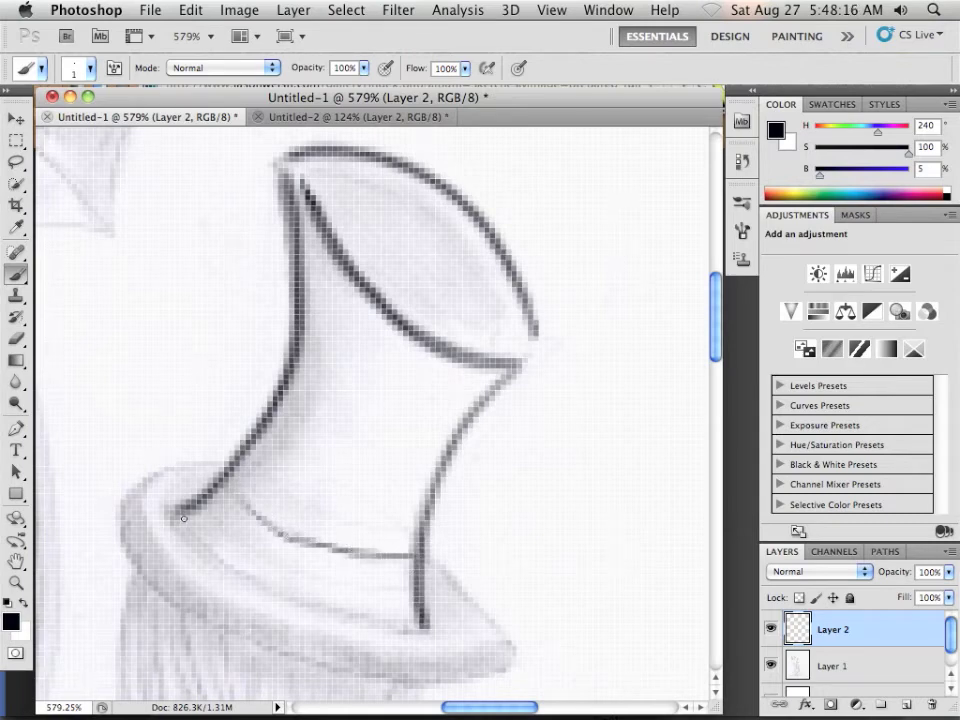
mouse_move(229, 484)
mouse_down()
mouse_move(283, 532)
mouse_move(332, 546)
mouse_move(410, 554)
mouse_up()
mouse_move(195, 533)
mouse_down()
mouse_move(268, 592)
mouse_move(318, 603)
mouse_move(424, 599)
mouse_move(368, 610)
mouse_move(285, 594)
mouse_move(214, 547)
mouse_up()
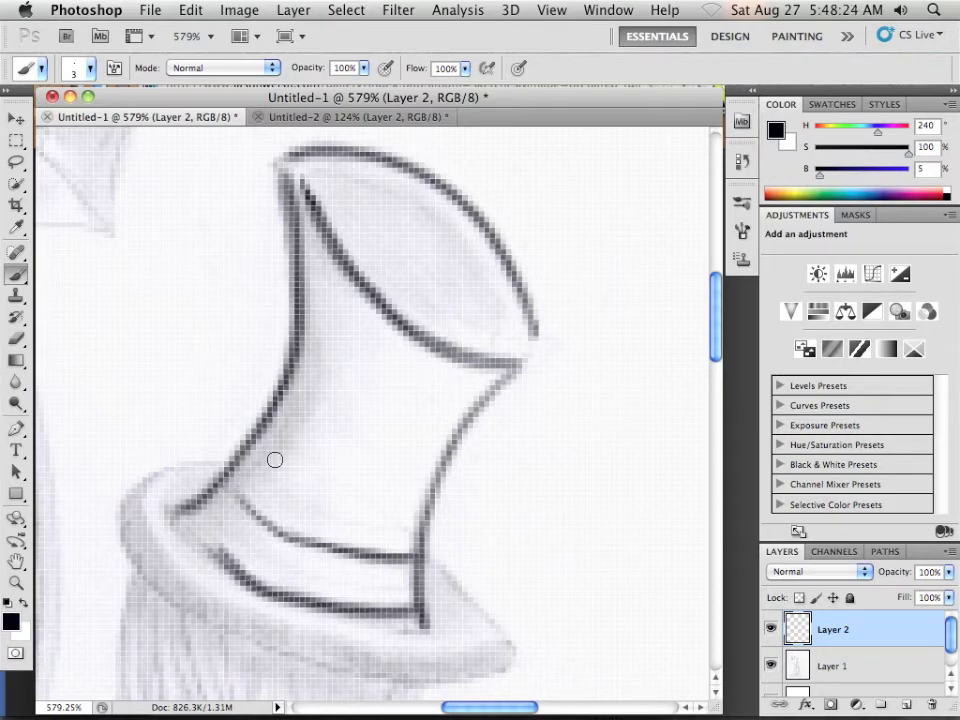
Thin the lower hatband line by trimming along its underside.
scroll(275, 459, down, 5)
key(bracketright)
key(bracketright)
key(bracketright)
key(bracketright)
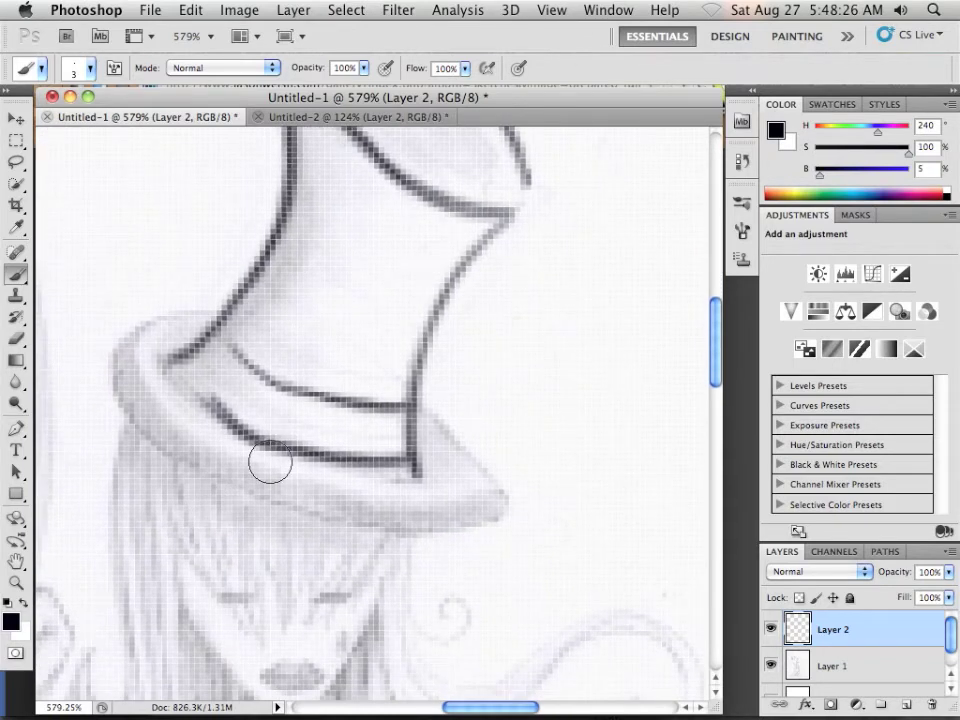
mouse_move(202, 428)
mouse_down()
mouse_move(247, 473)
mouse_move(358, 491)
mouse_up()
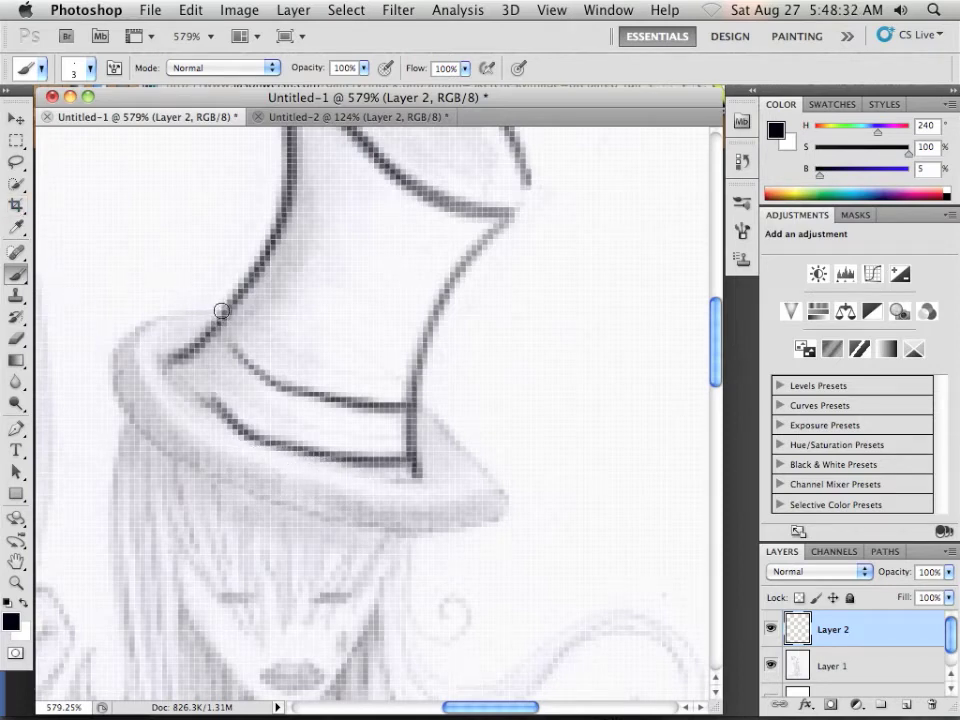
Ink the brim's outline with the 3 px brush and extend the left ends of the crown and hatband lines.
mouse_move(221, 311)
mouse_down()
mouse_move(166, 313)
mouse_move(141, 326)
mouse_move(120, 372)
mouse_move(151, 436)
mouse_move(230, 491)
mouse_move(369, 522)
mouse_move(445, 526)
mouse_move(506, 510)
mouse_move(498, 482)
mouse_move(425, 402)
mouse_up()
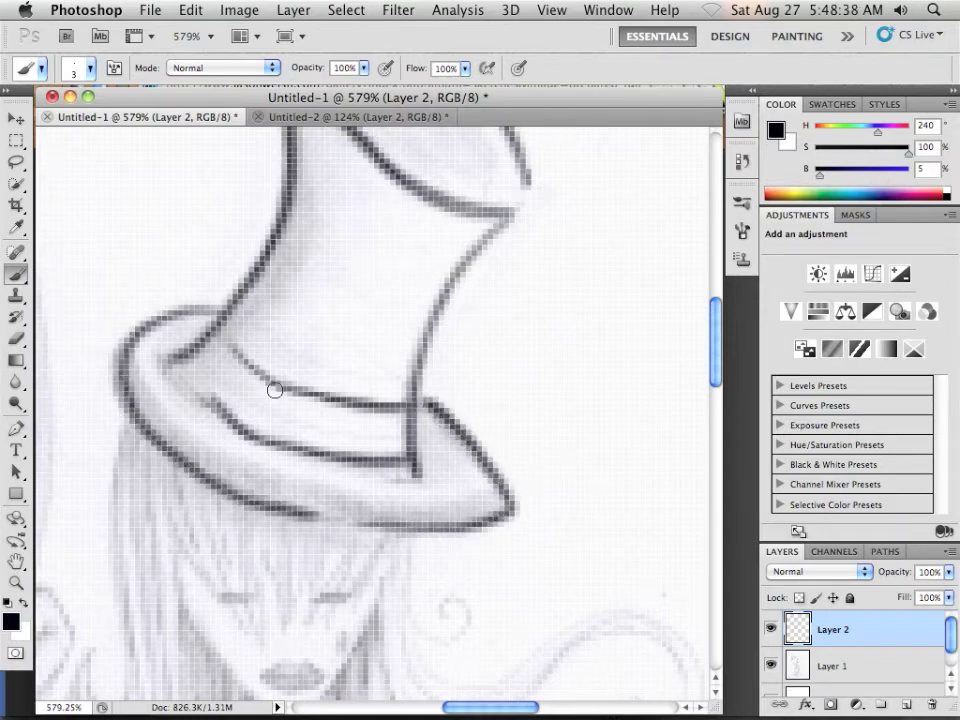
mouse_move(176, 363)
mouse_down()
mouse_move(182, 384)
mouse_move(162, 377)
mouse_up()
drag(222, 333, 235, 349)
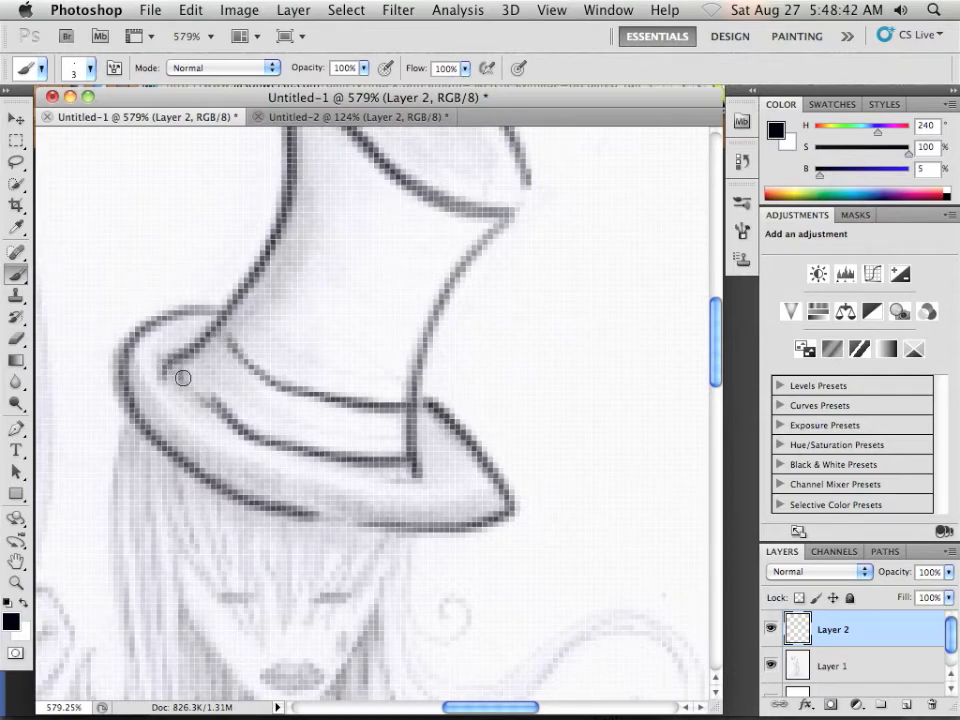
drag(183, 377, 210, 405)
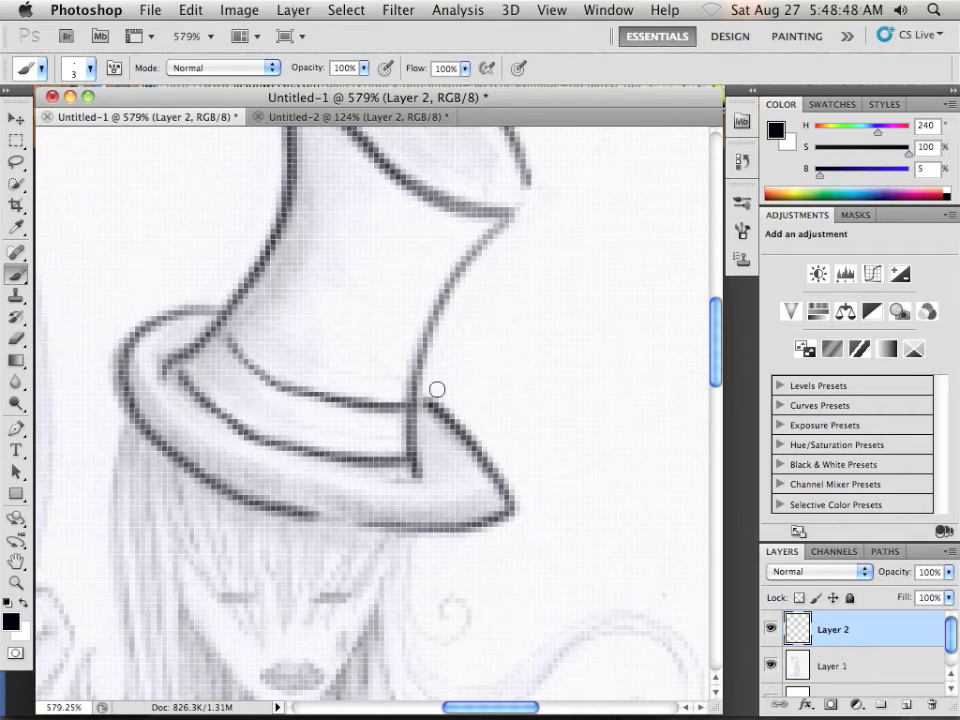
Hide the sketch on Layer 1 to show the whole inked hat by itself.
scroll(549, 274, up, 5)
scroll(549, 274, right, 3)
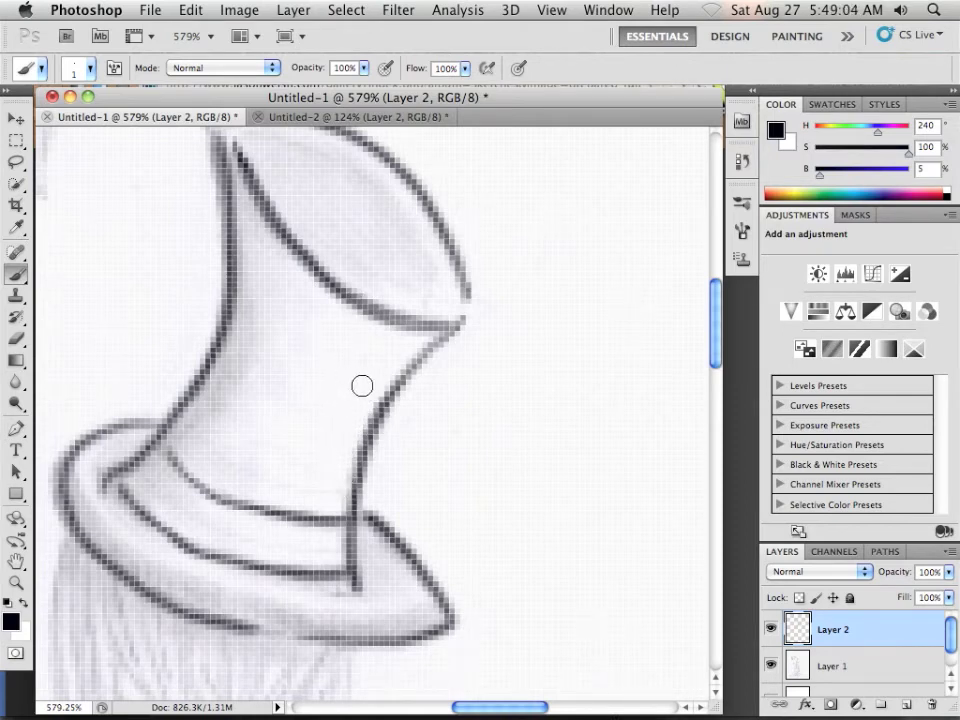
drag(291, 391, 328, 414)
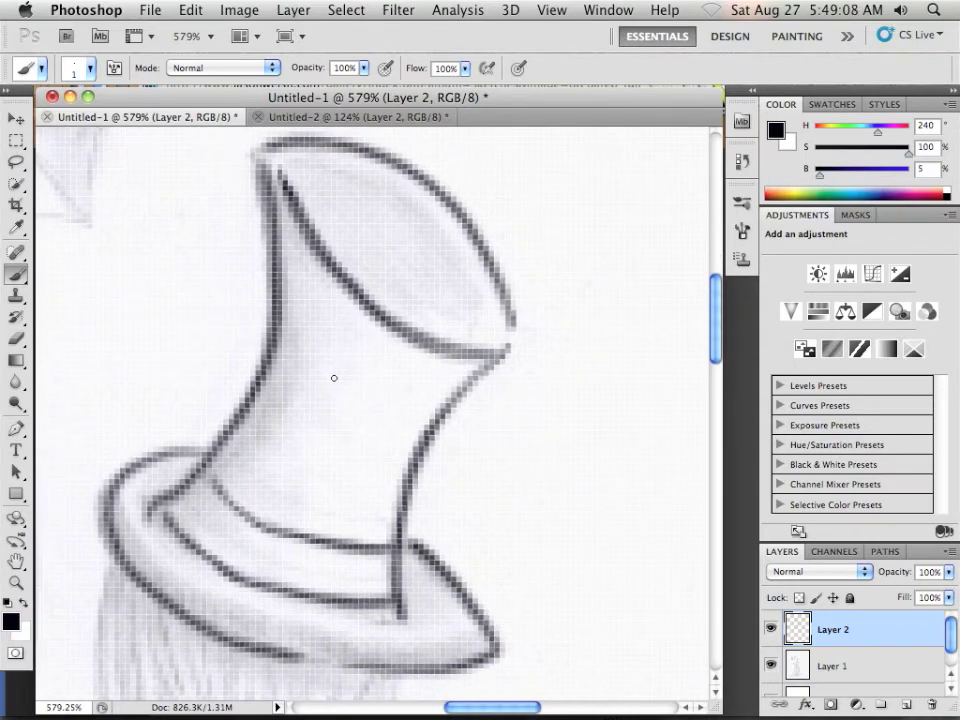
scroll(341, 372, down, 5)
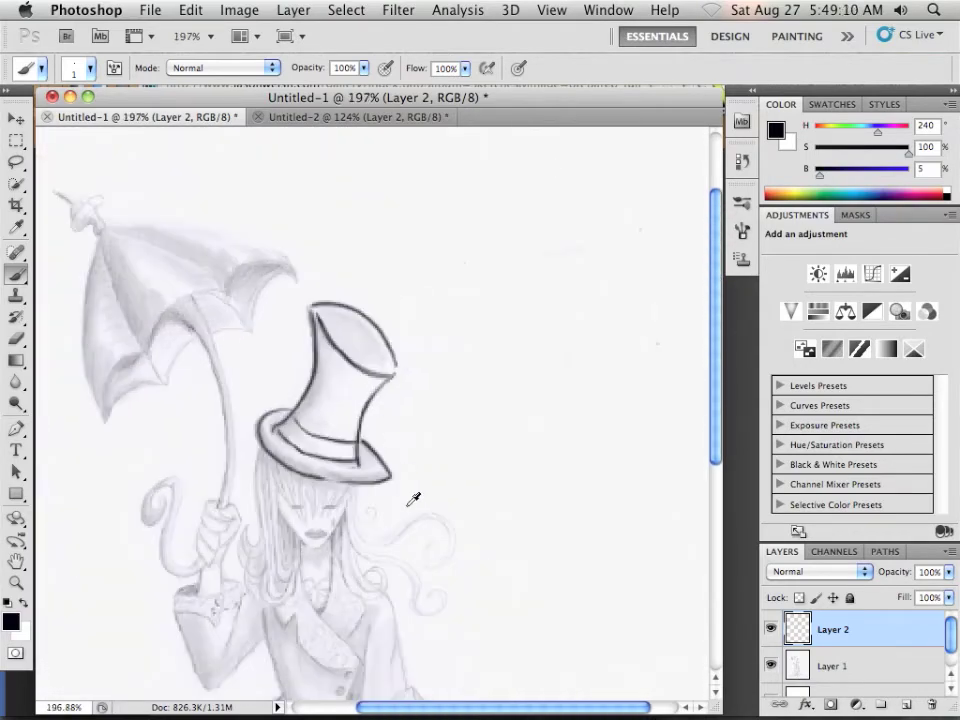
scroll(416, 498, up, 3)
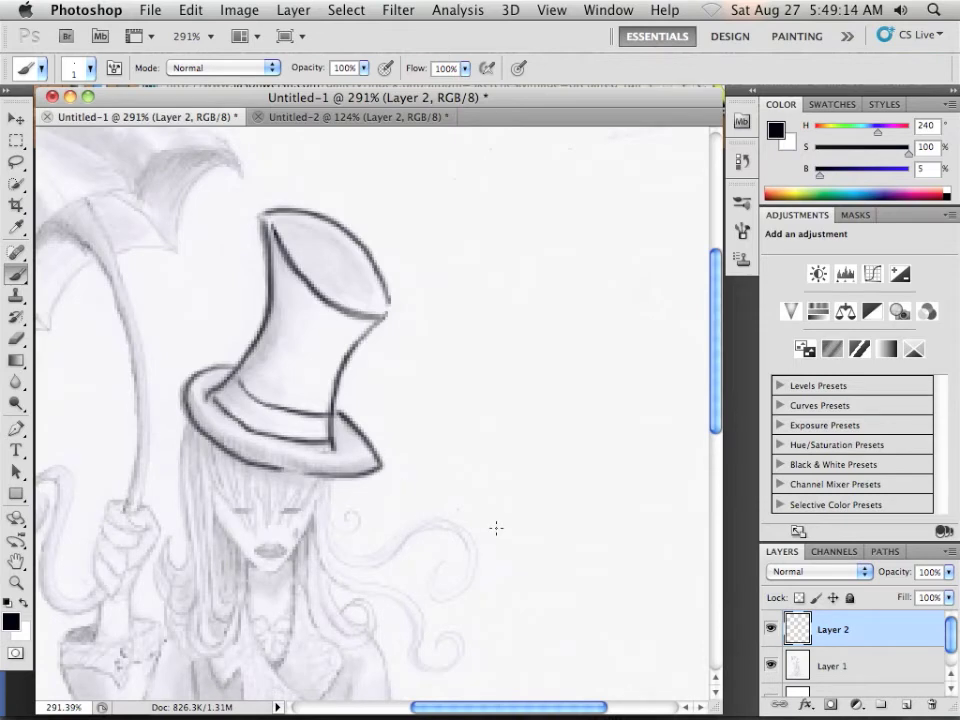
click(770, 667)
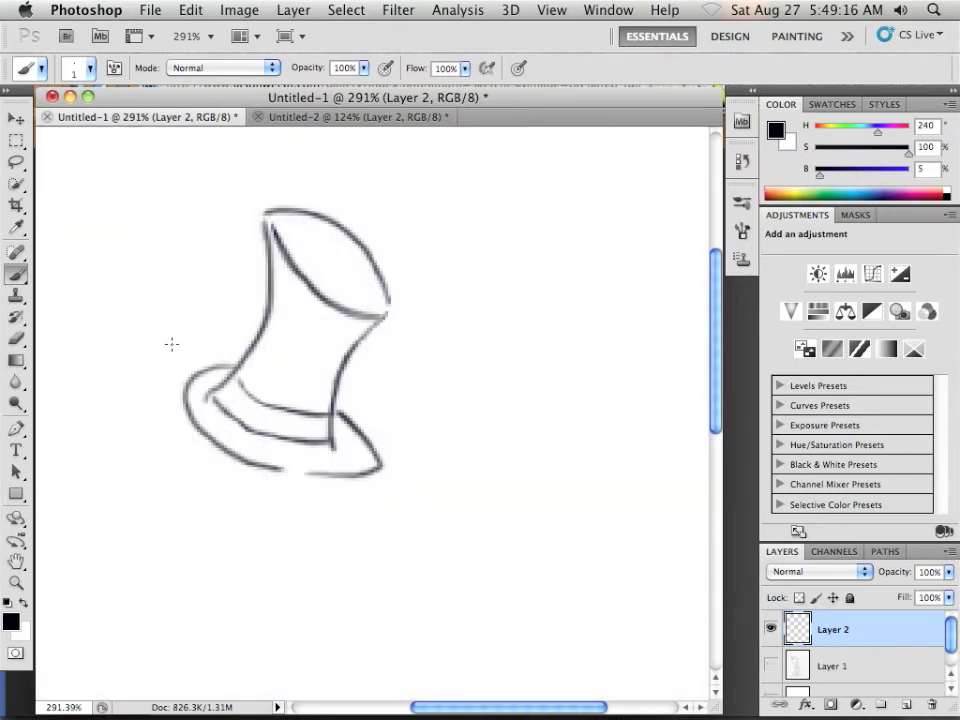
Select the whole small inked hat on Layer 2 with a rectangular marquee and copy it.
click(16, 144)
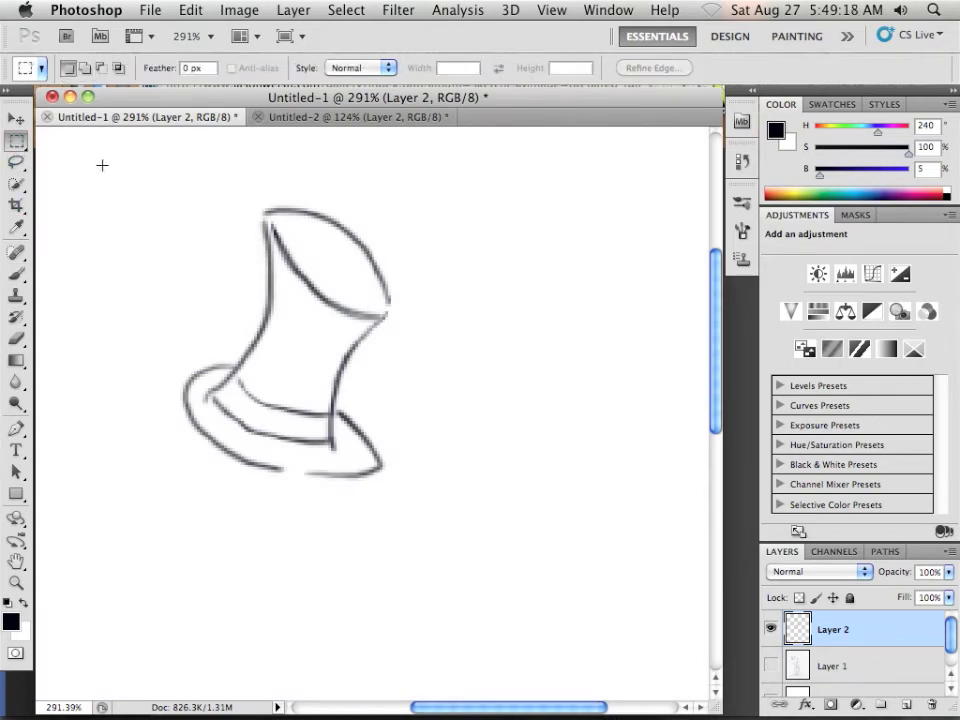
drag(110, 158, 489, 565)
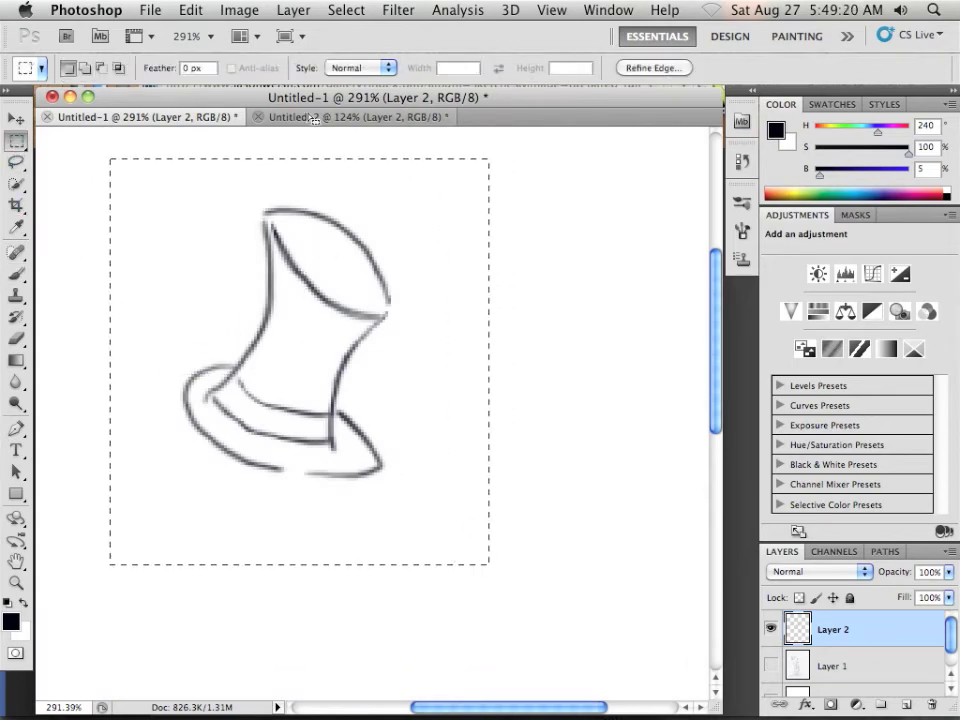
click(189, 10)
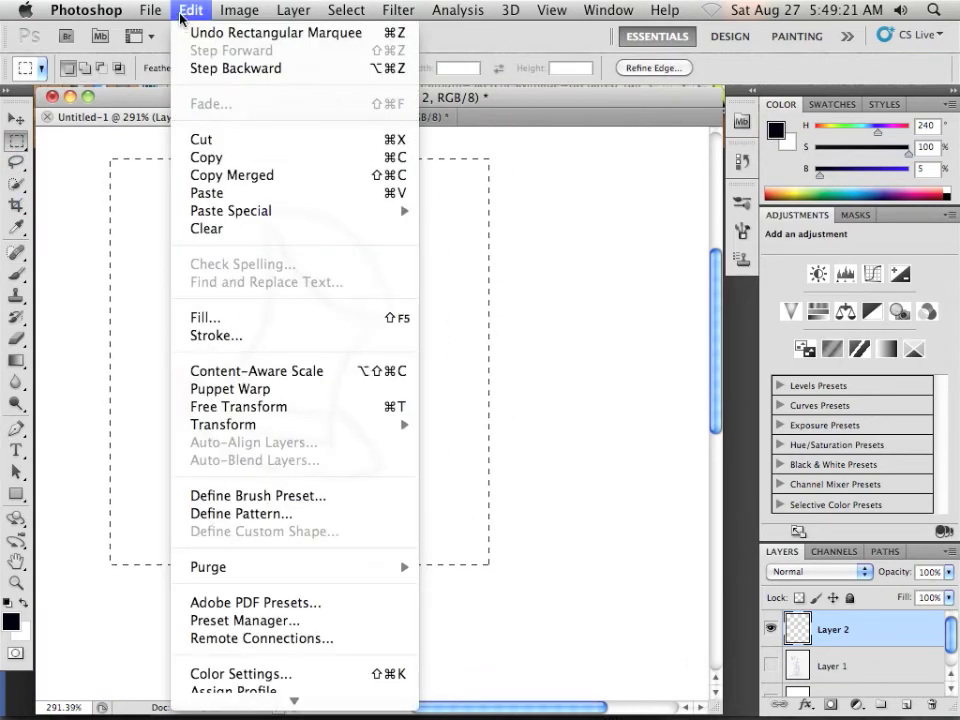
click(221, 159)
Switch to Illustrator, create a new document with the default settings and paste the copied small hat into it.
key(super+Tab)
key(super+Tab)
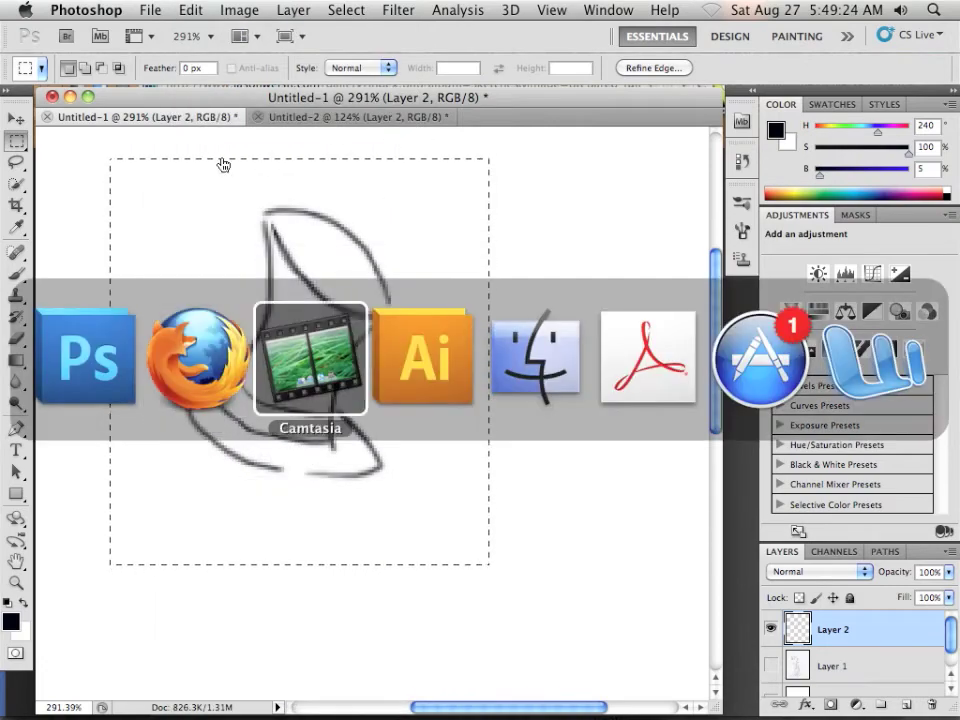
key(super+Tab)
click(145, 9)
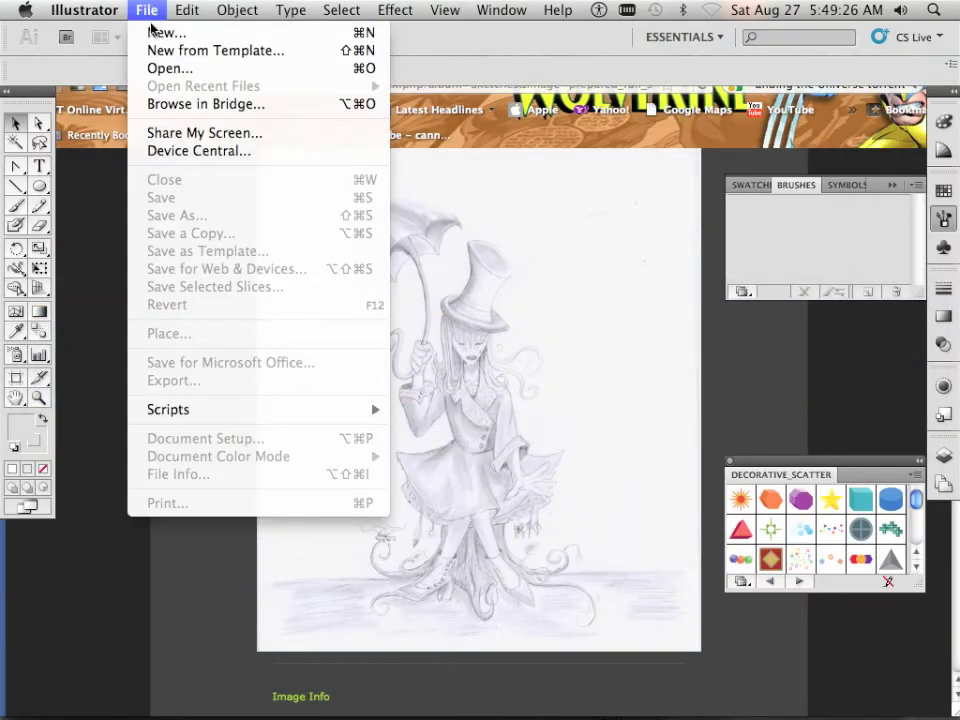
click(150, 31)
click(680, 124)
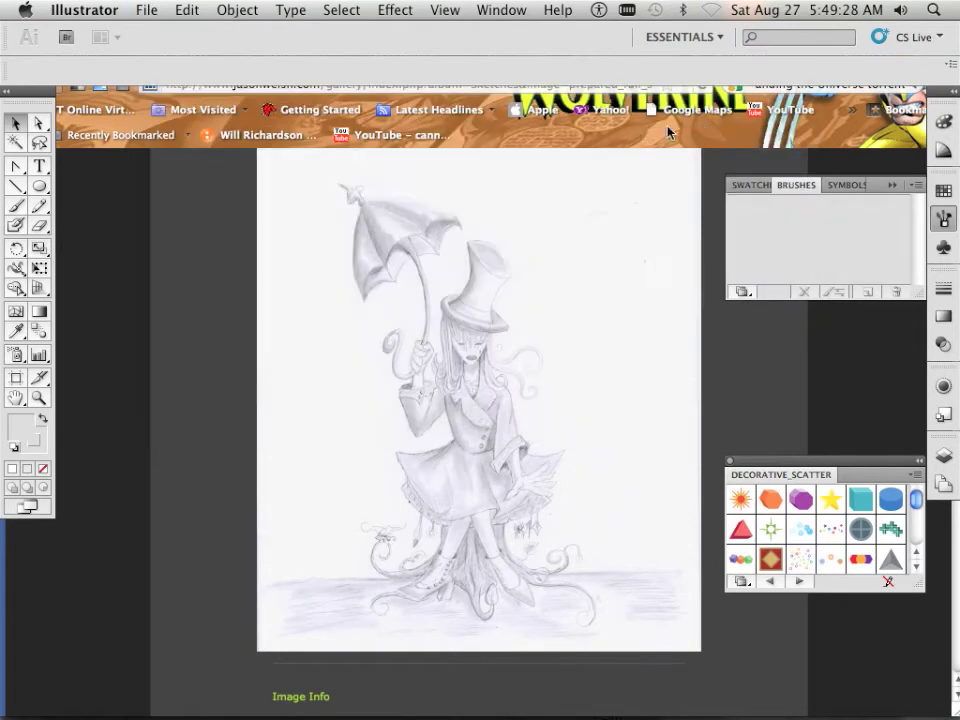
click(188, 10)
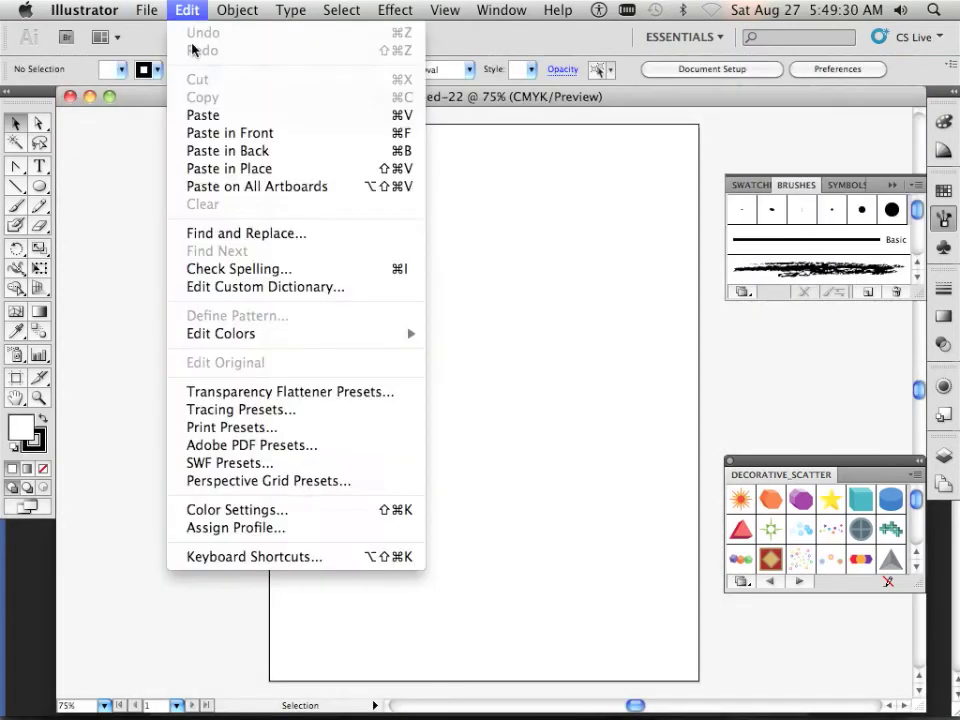
click(203, 116)
Back in Photoshop's Untitled-2 document, hide the sketch on Layer 1, select the large inked hat with a rectangular marquee and copy it.
key(super+Tab)
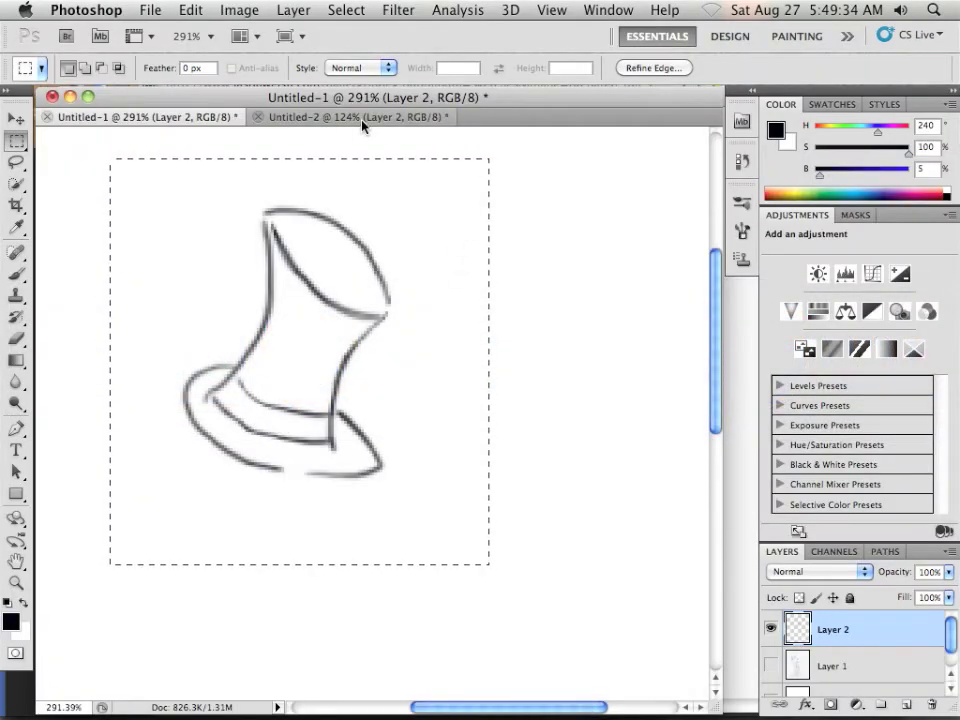
click(364, 120)
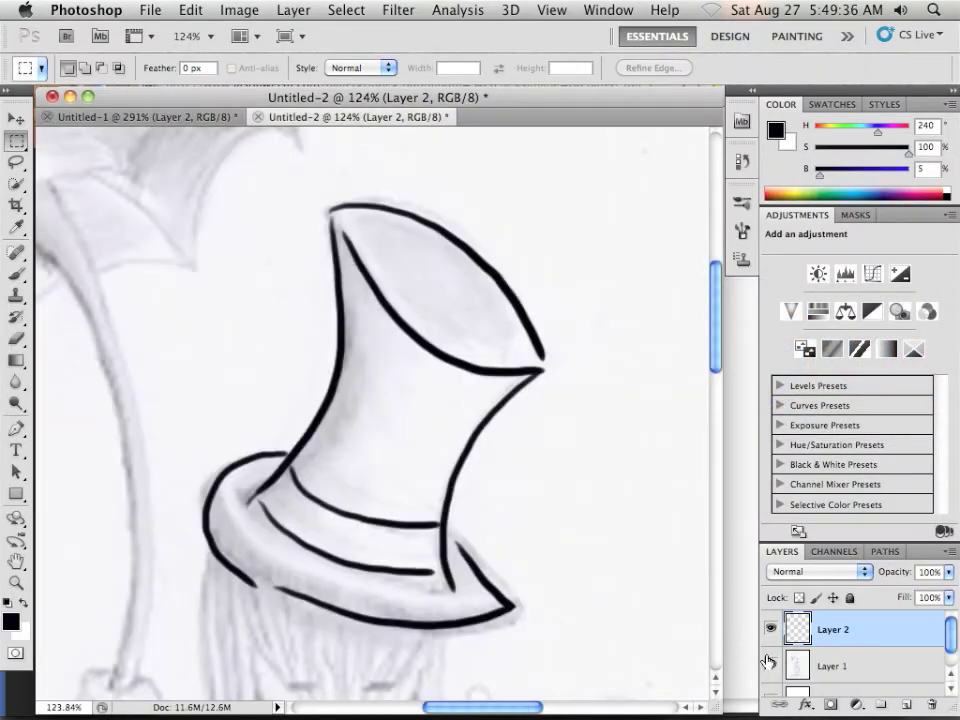
click(771, 666)
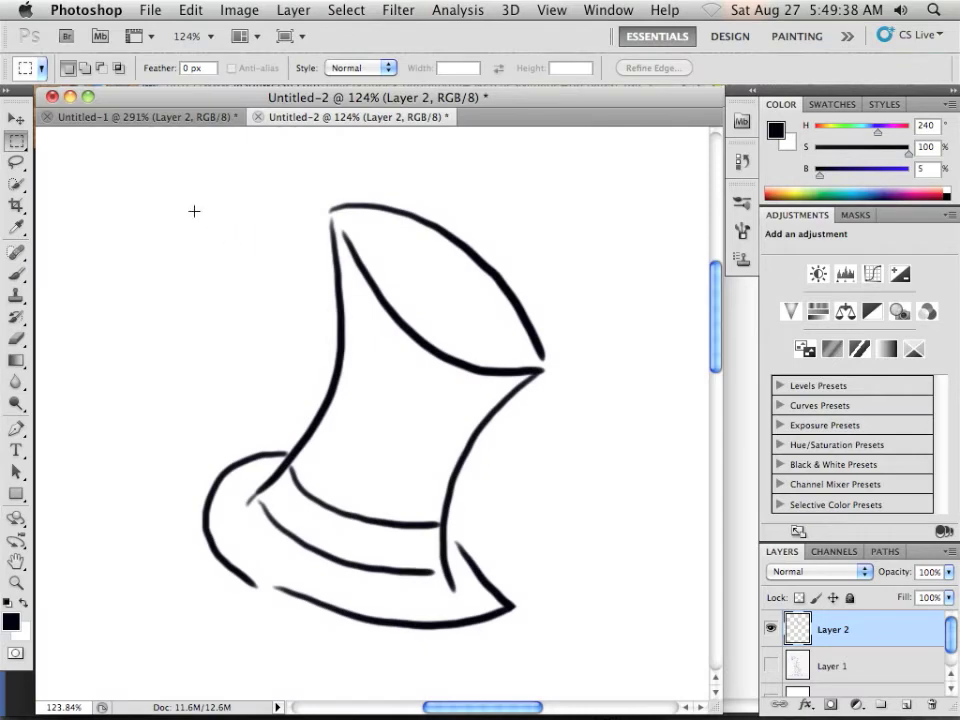
drag(95, 148, 556, 682)
click(190, 10)
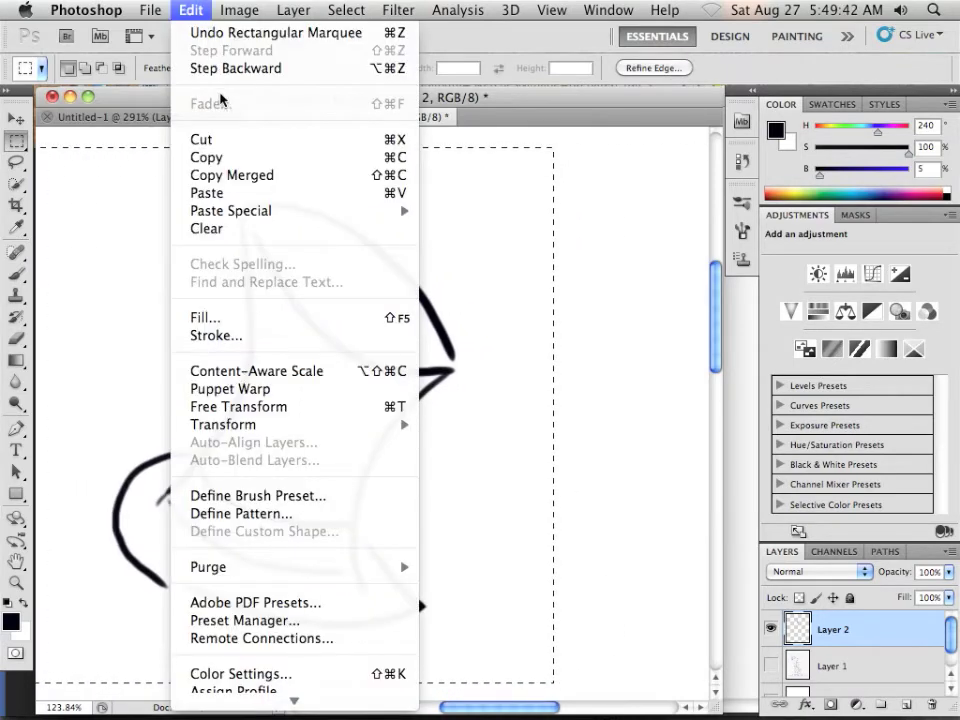
click(222, 157)
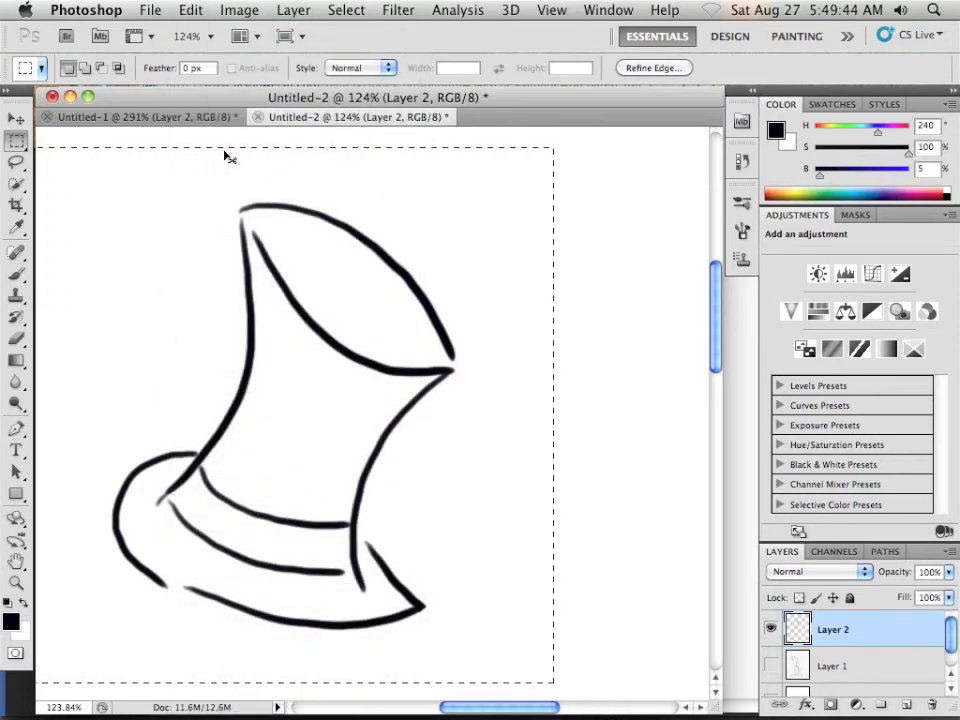
Return to Illustrator and paste the large inked hat into the document containing the small hat.
key(super+Tab)
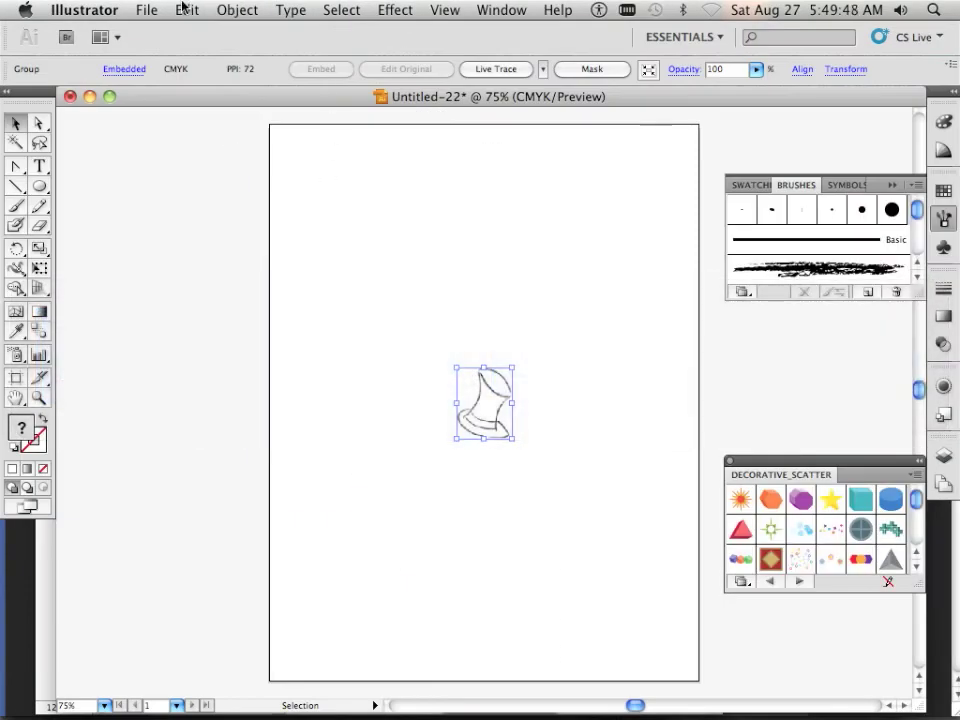
click(183, 8)
click(227, 114)
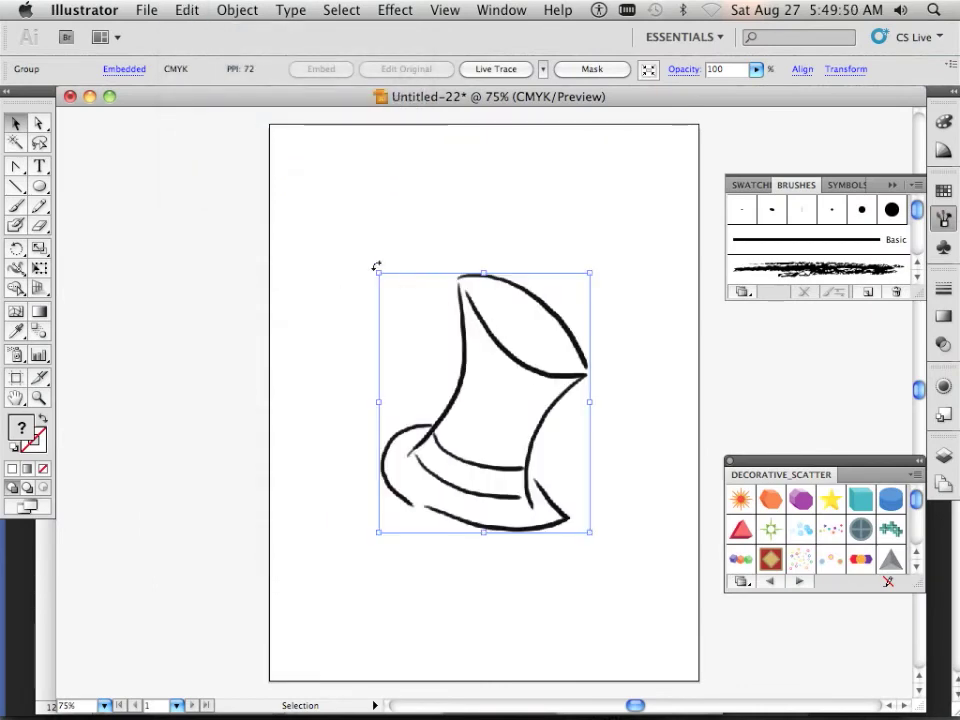
Scale the large hat down proportionally to about the small hat's size and align it alongside on the right.
drag(378, 272, 489, 359)
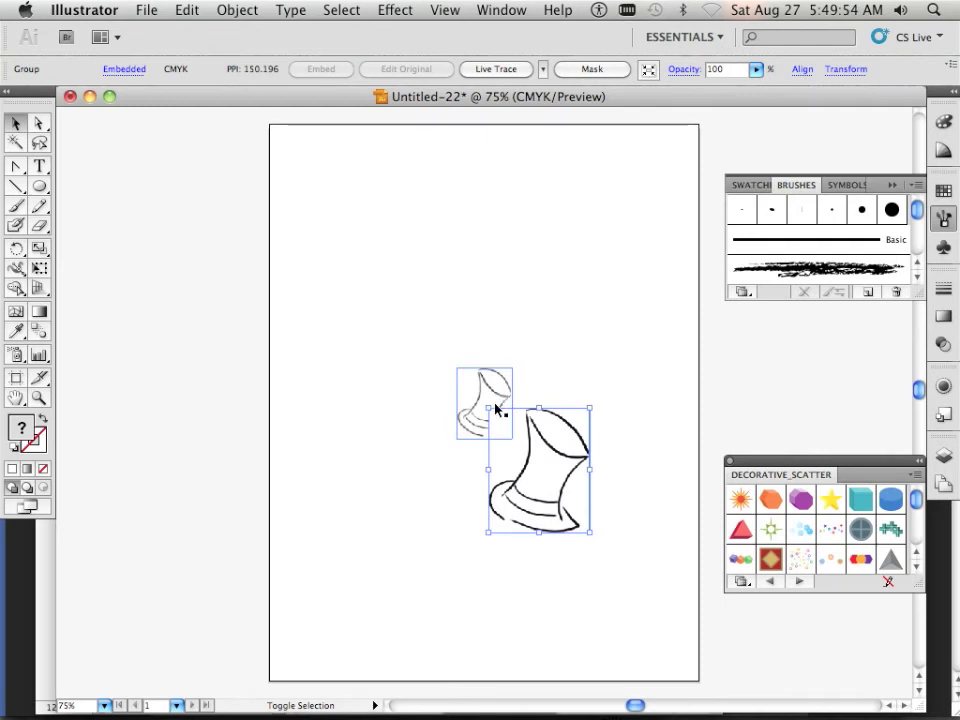
drag(590, 408, 570, 430)
drag(527, 494, 566, 418)
key(super+equal)
key(super+equal)
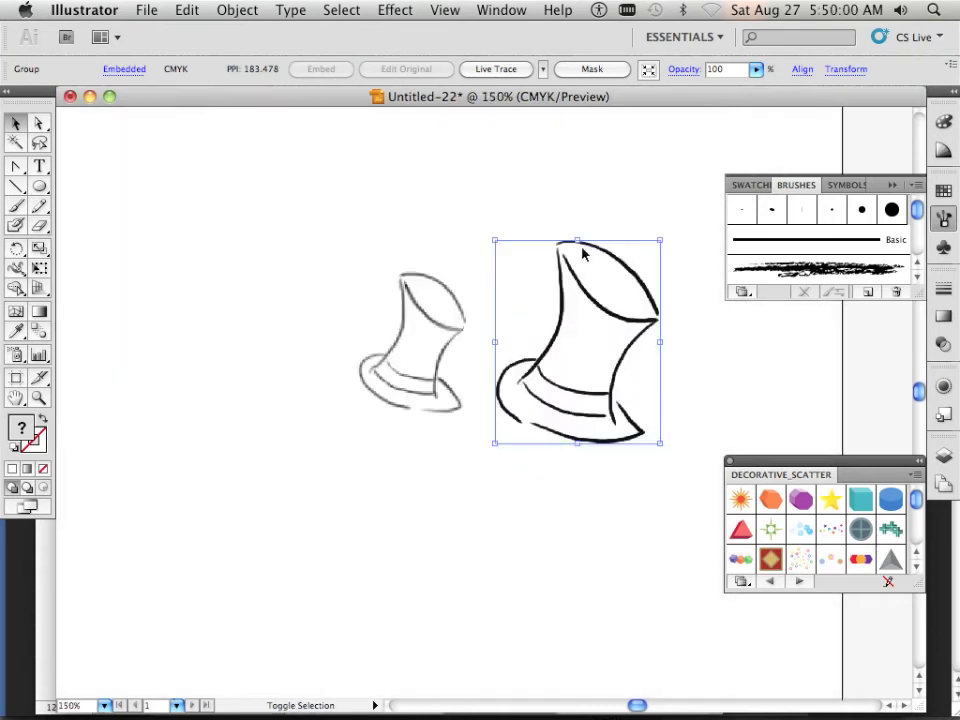
drag(659, 240, 602, 290)
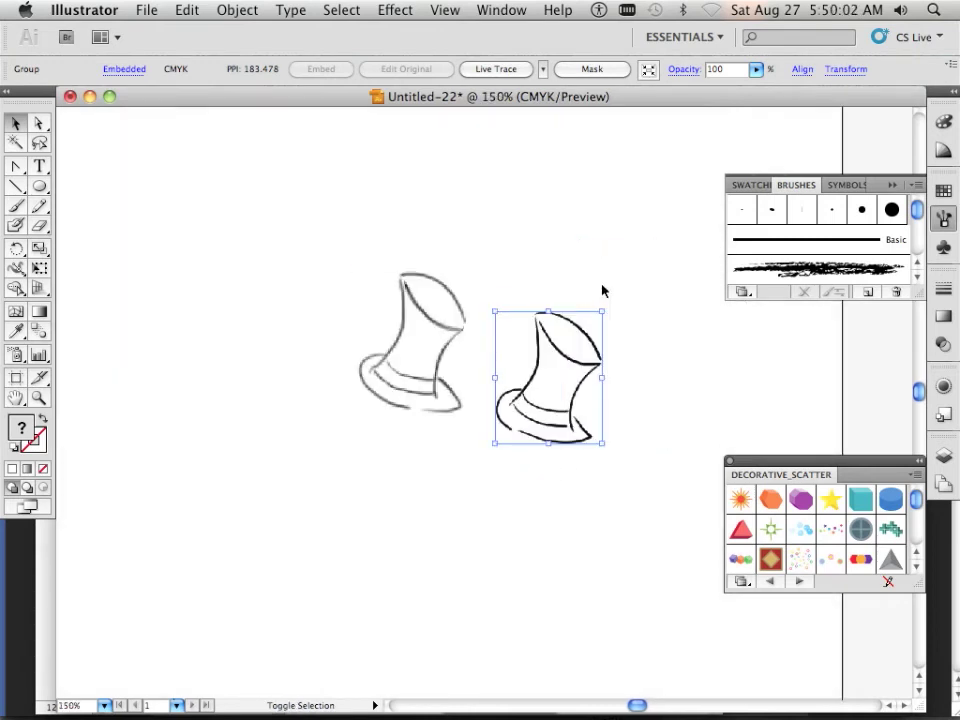
drag(546, 392, 546, 355)
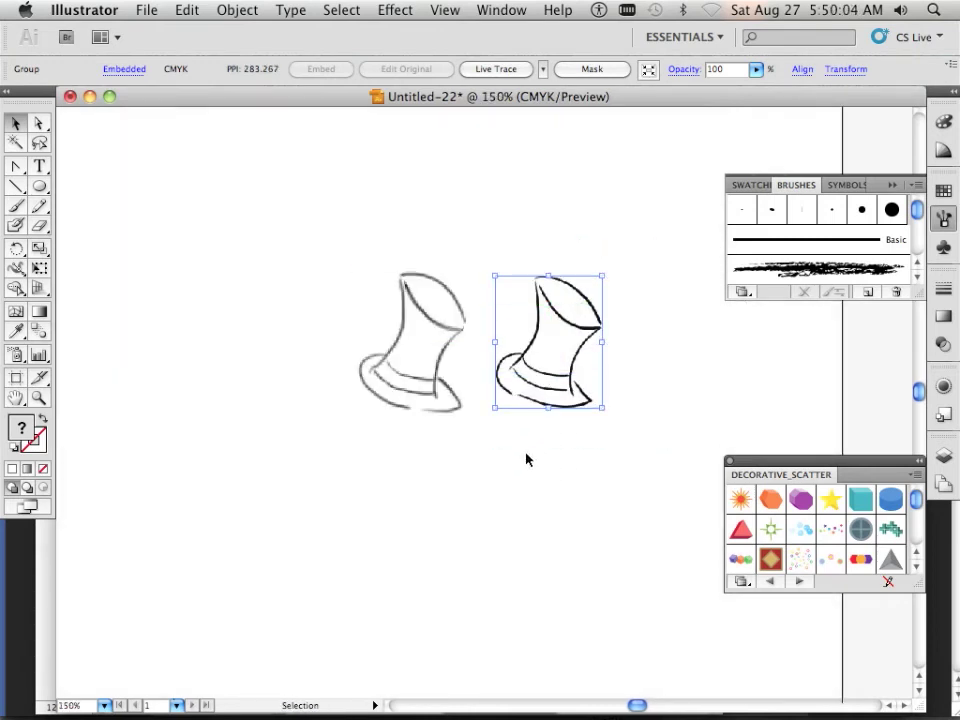
Apply Live Trace with the default preset to the high-resolution hat and to the low-resolution hat.
scroll(521, 454, up, 2)
drag(511, 436, 478, 546)
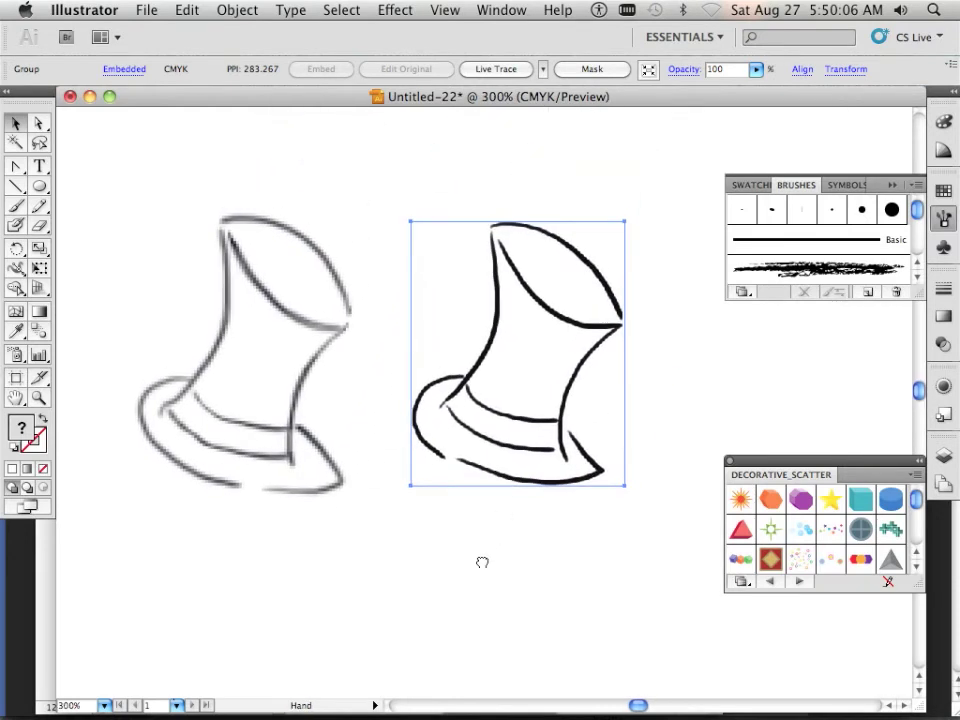
scroll(478, 546, up, 1)
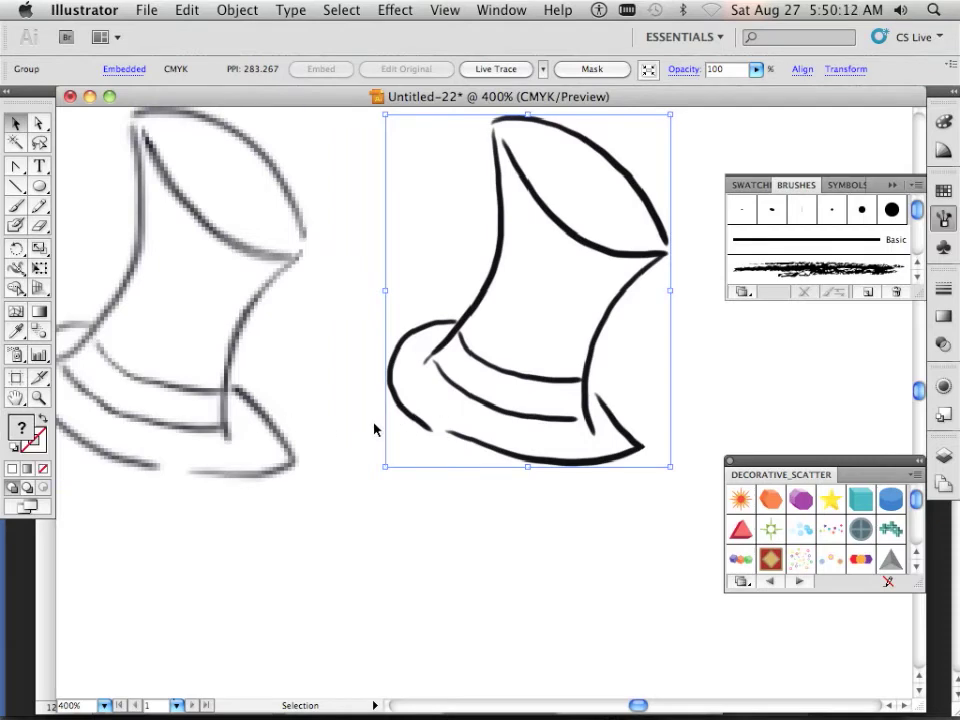
click(487, 70)
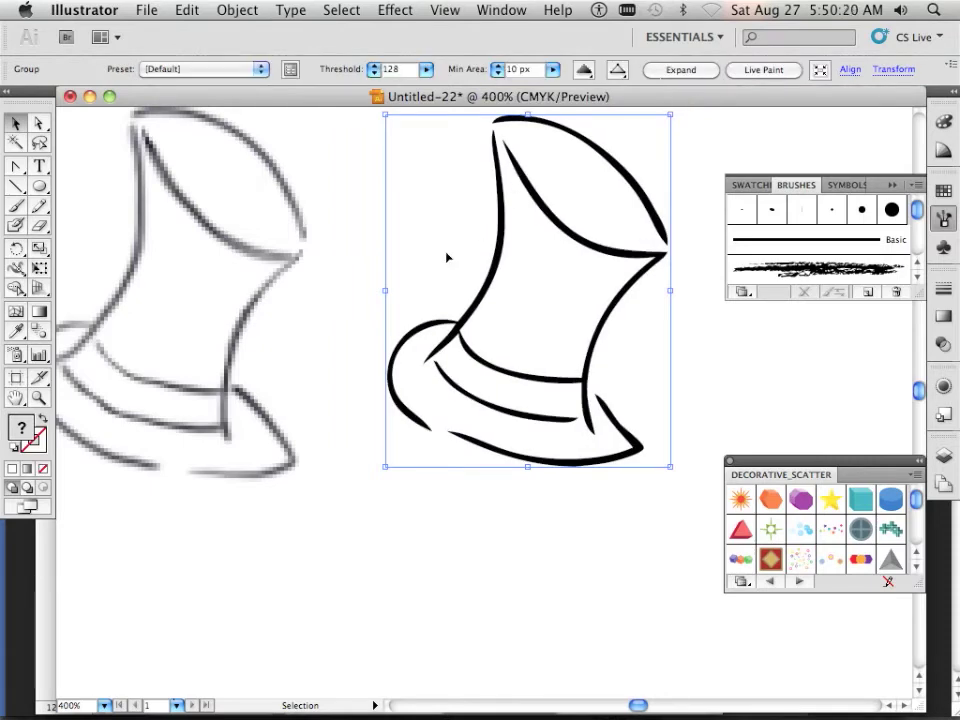
click(274, 309)
click(489, 68)
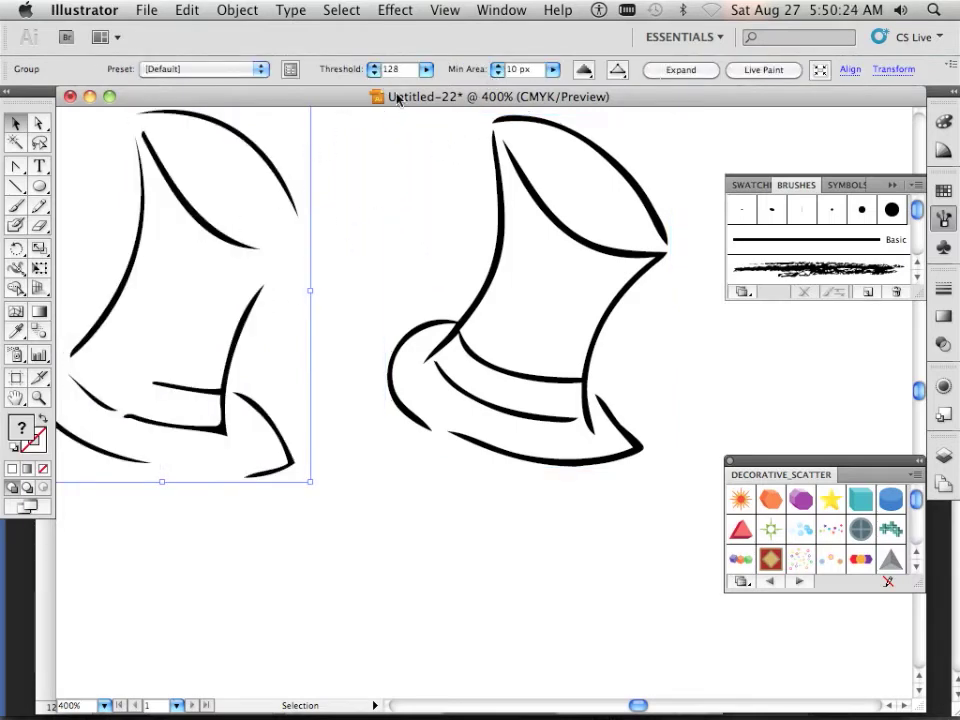
Try a tracing threshold of 255 on the low-resolution hat and compare its lines with the other hat's.
click(427, 70)
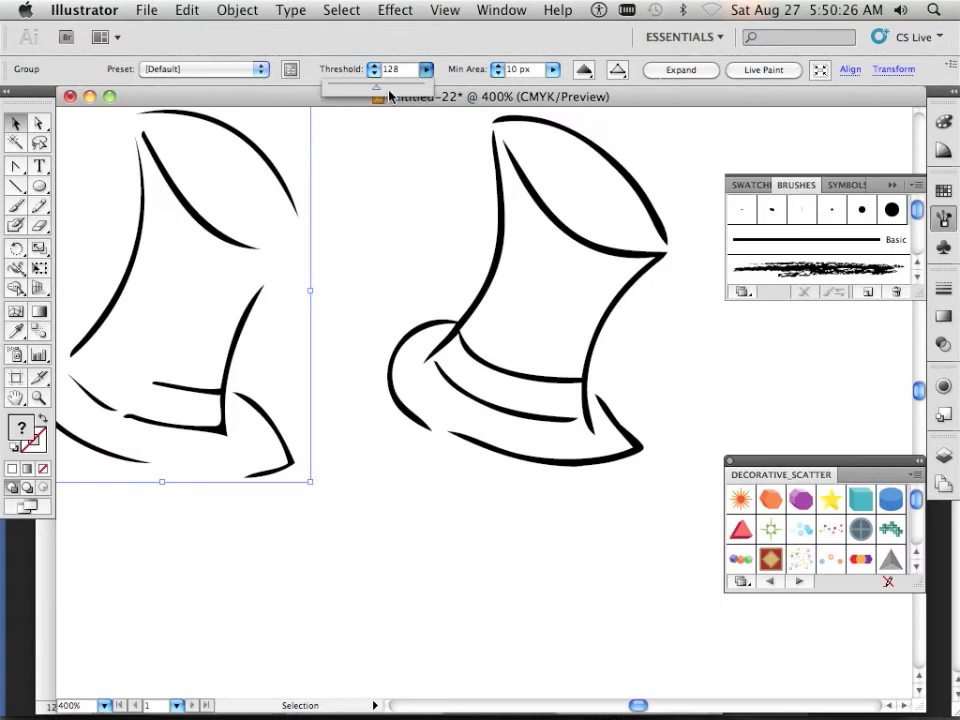
drag(389, 91, 433, 94)
click(352, 377)
key(space)
mouse_move(348, 378)
mouse_down()
mouse_move(487, 416)
mouse_move(472, 418)
mouse_up()
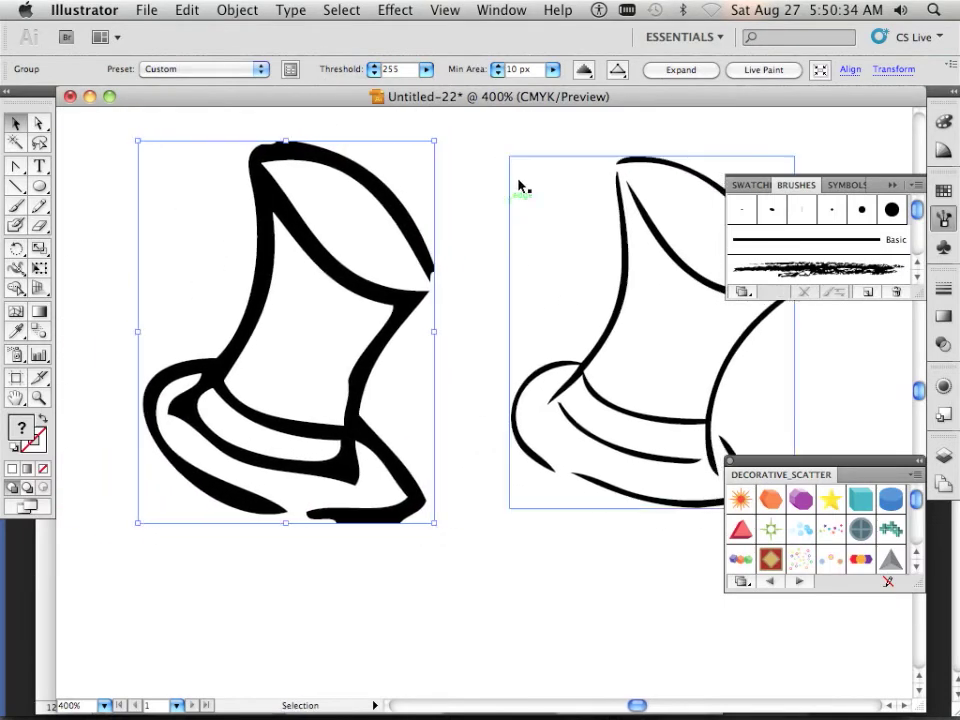
Reduce the tracing threshold of the low-resolution hat to 185.
click(425, 69)
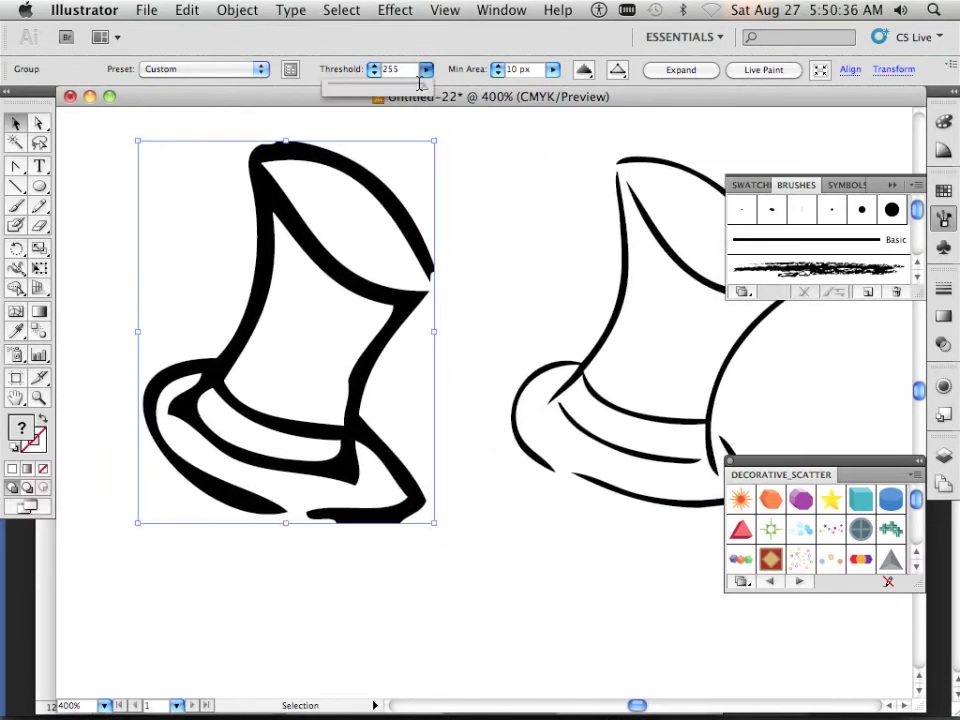
drag(420, 84, 381, 86)
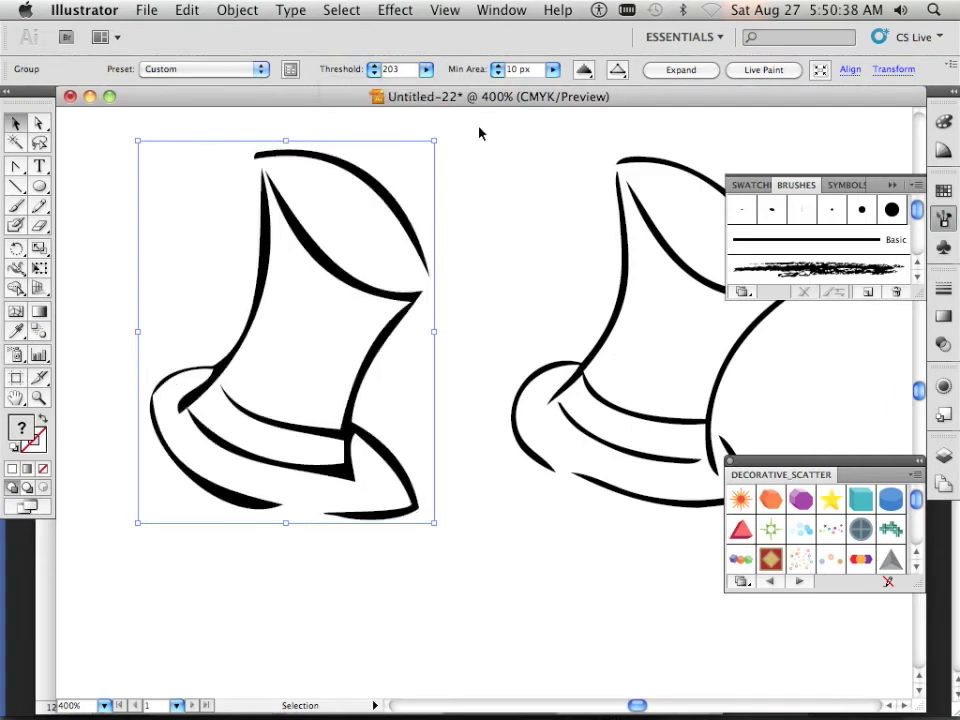
click(425, 70)
drag(406, 91, 401, 91)
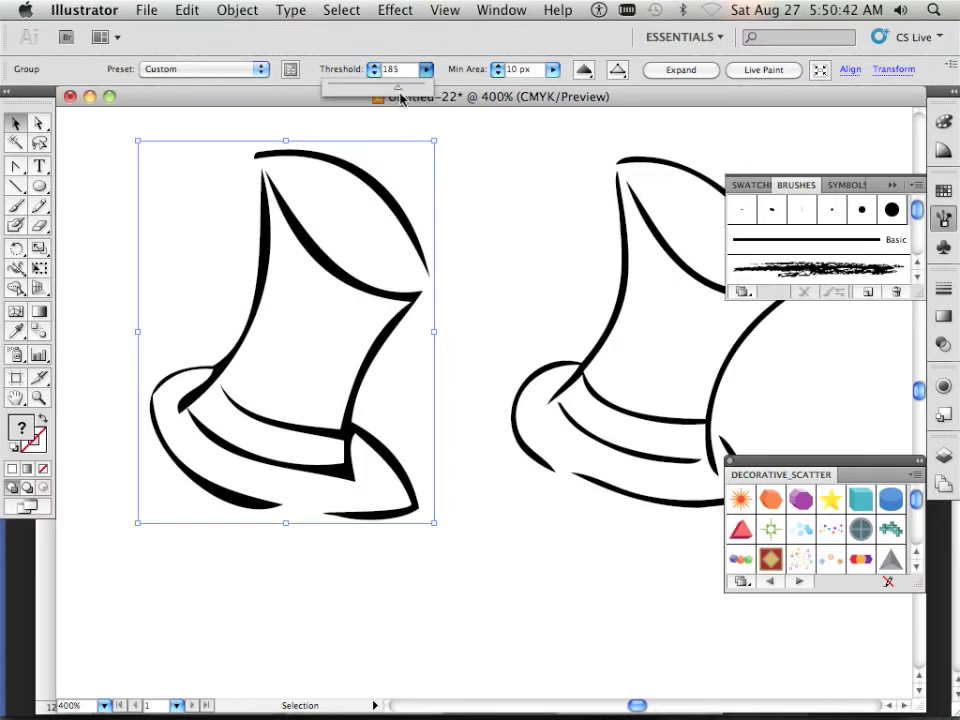
click(460, 133)
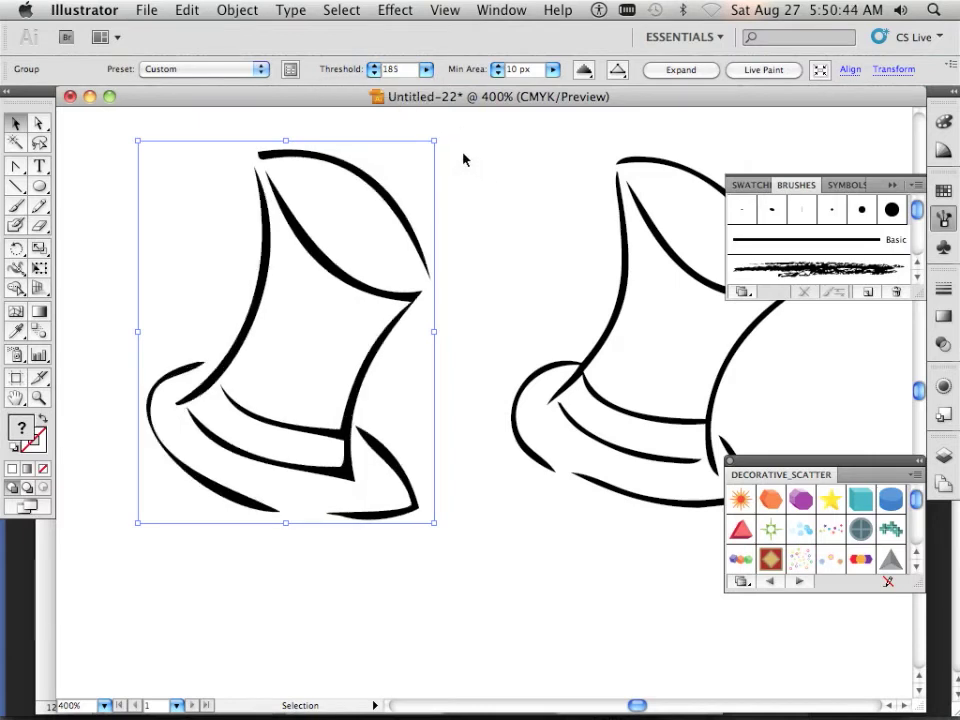
Raise the blur to 0.3 px in the high-resolution hat's tracing options and turn on the preview.
click(536, 264)
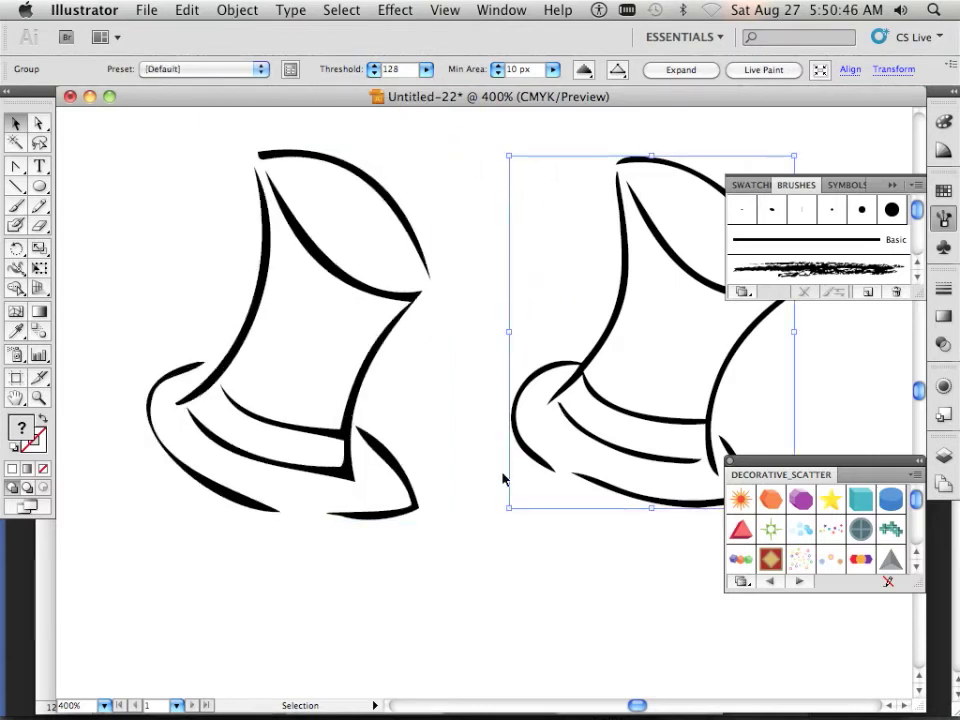
drag(482, 486, 390, 514)
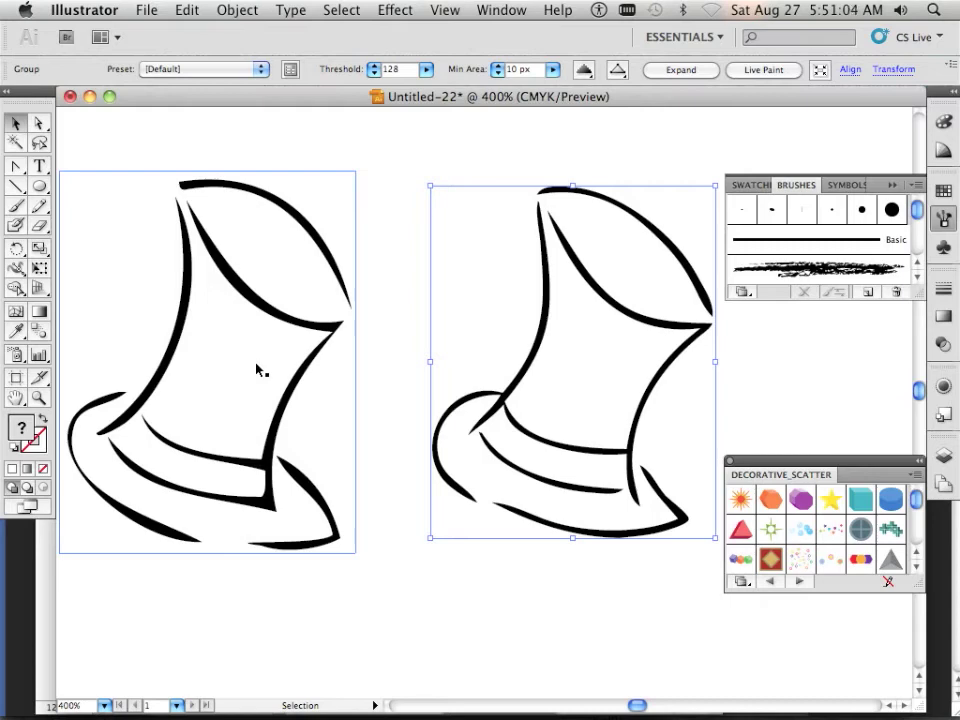
key(space)
drag(572, 300, 485, 291)
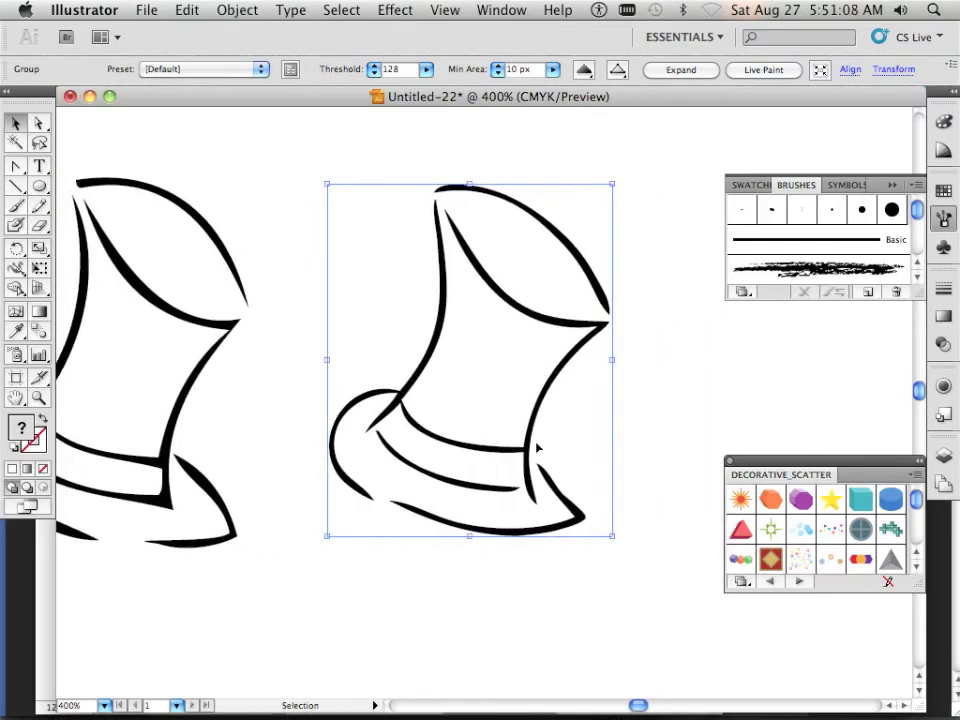
click(290, 69)
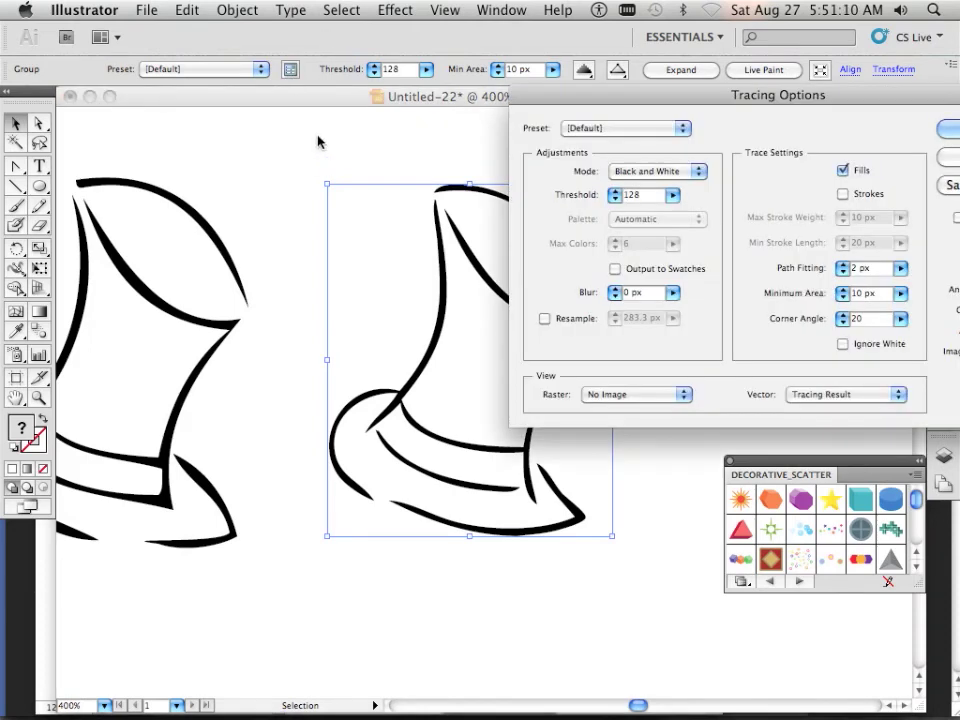
click(617, 289)
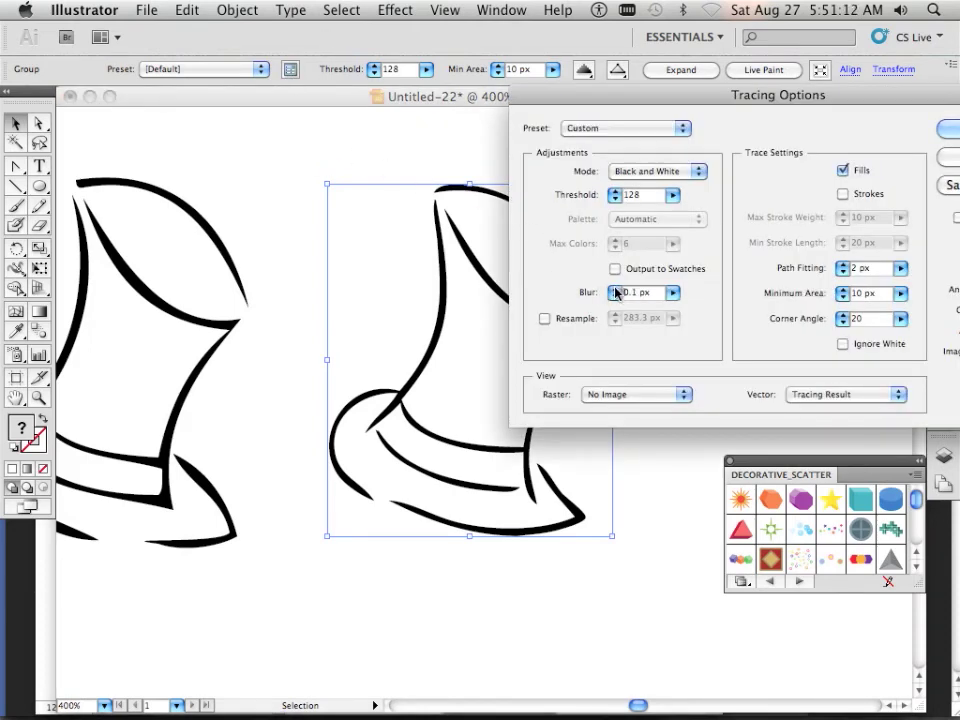
click(617, 289)
click(615, 289)
drag(793, 92, 706, 74)
click(872, 200)
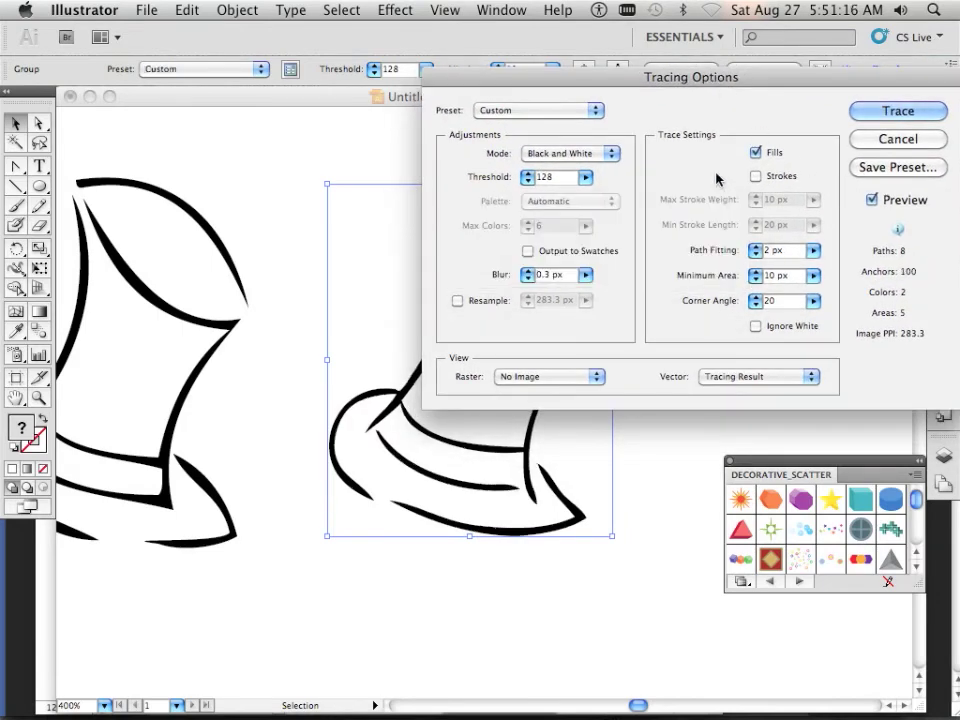
Increase the high-resolution hat's tracing blur to 0.9 px and compare its previewed lines with the other hat's.
drag(567, 81, 675, 84)
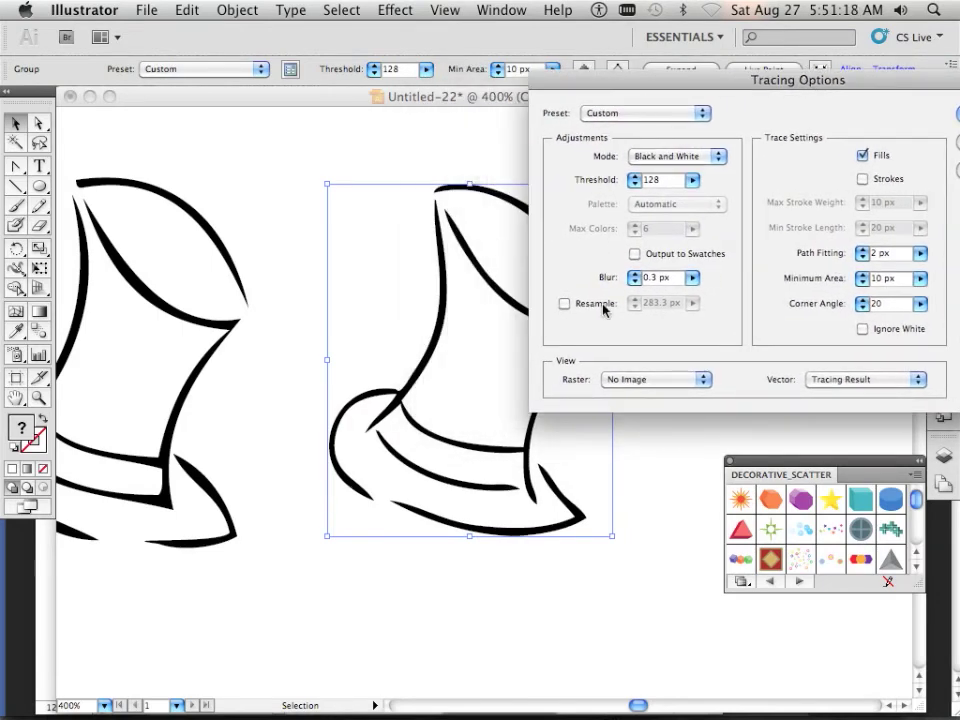
click(634, 278)
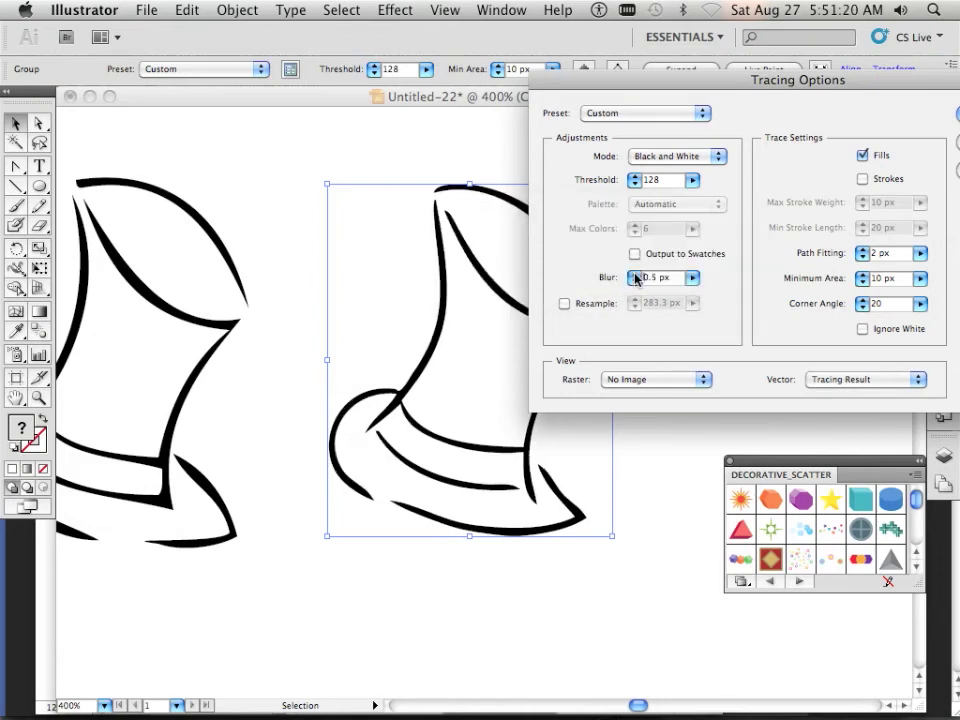
click(634, 275)
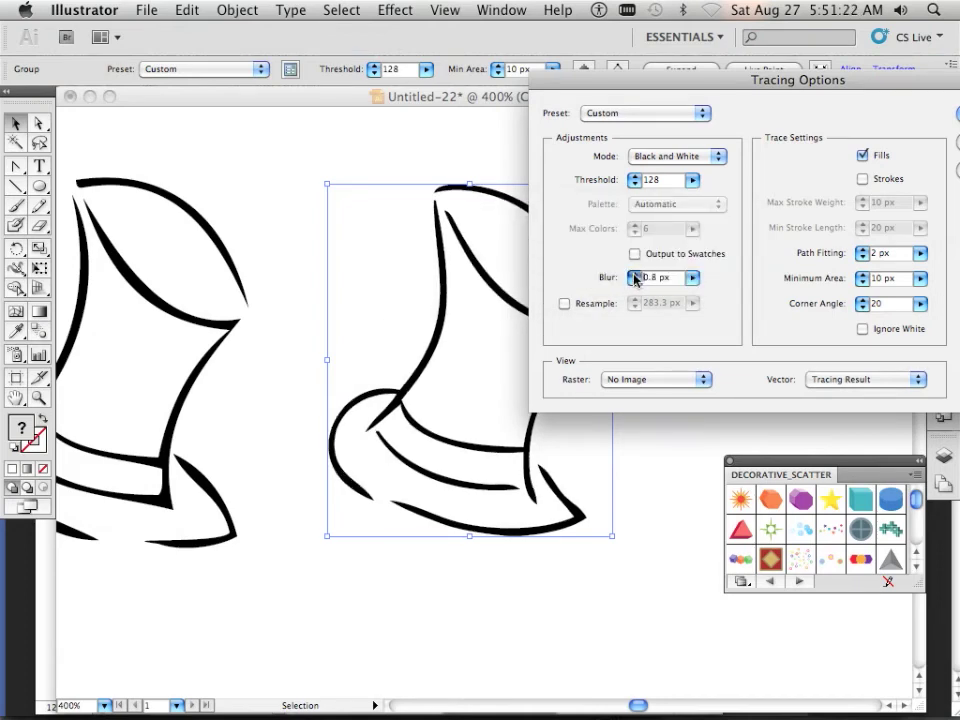
click(634, 277)
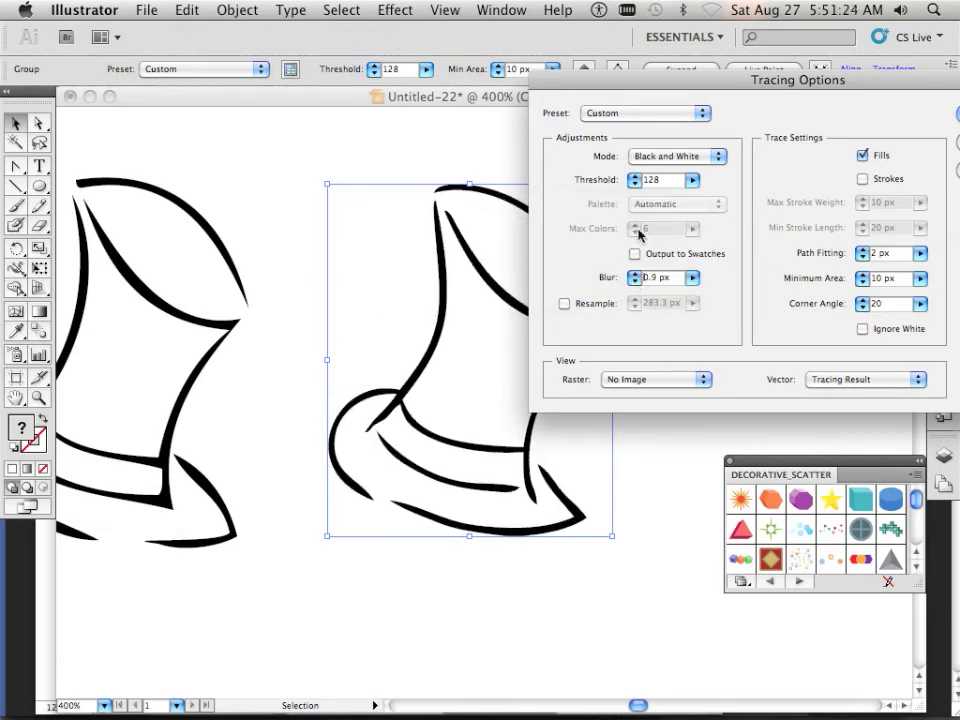
mouse_move(647, 91)
mouse_down()
mouse_move(782, 202)
mouse_move(761, 195)
mouse_up()
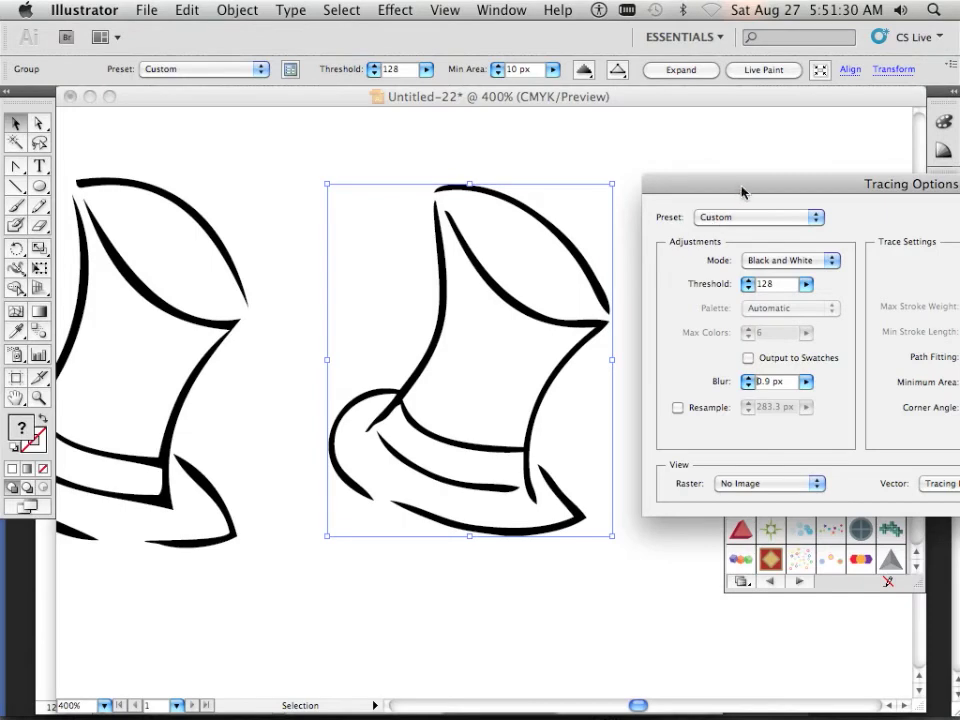
mouse_move(742, 192)
mouse_down()
mouse_move(538, 154)
mouse_move(598, 133)
mouse_move(712, 135)
mouse_up()
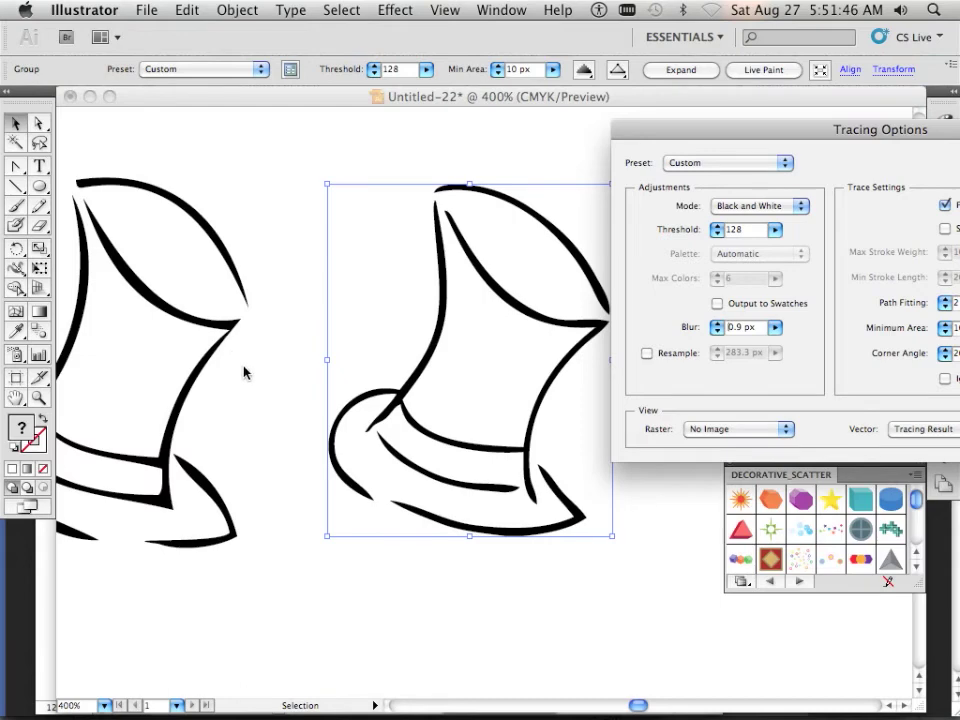
Switch to Photoshop and check the image size of Untitled-2 and of Untitled-1, leaving both unaltered.
key(super+Tab)
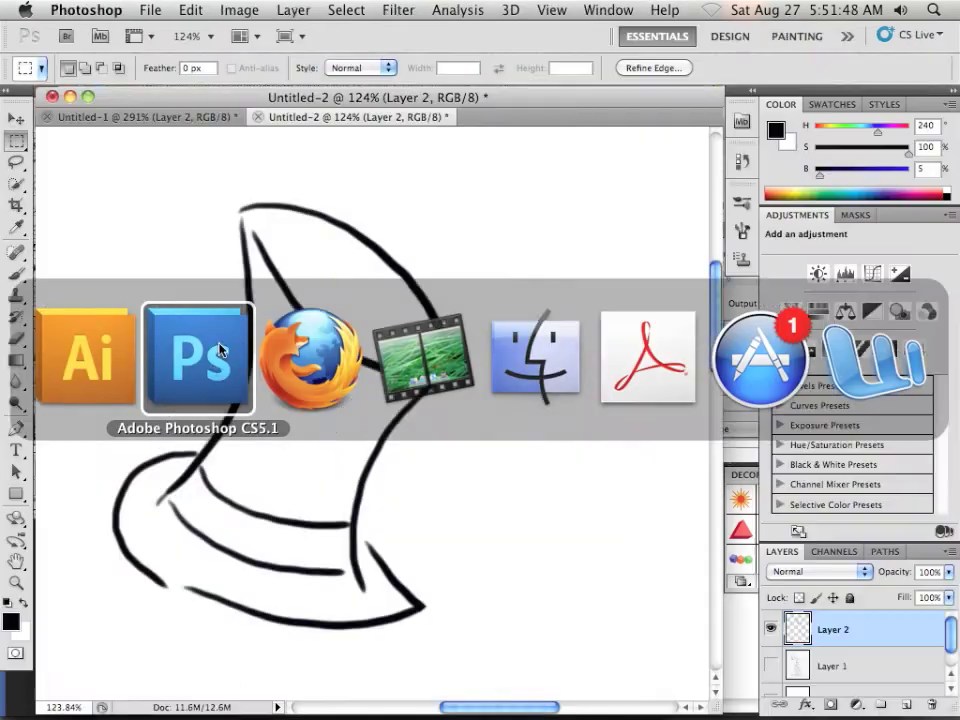
click(230, 10)
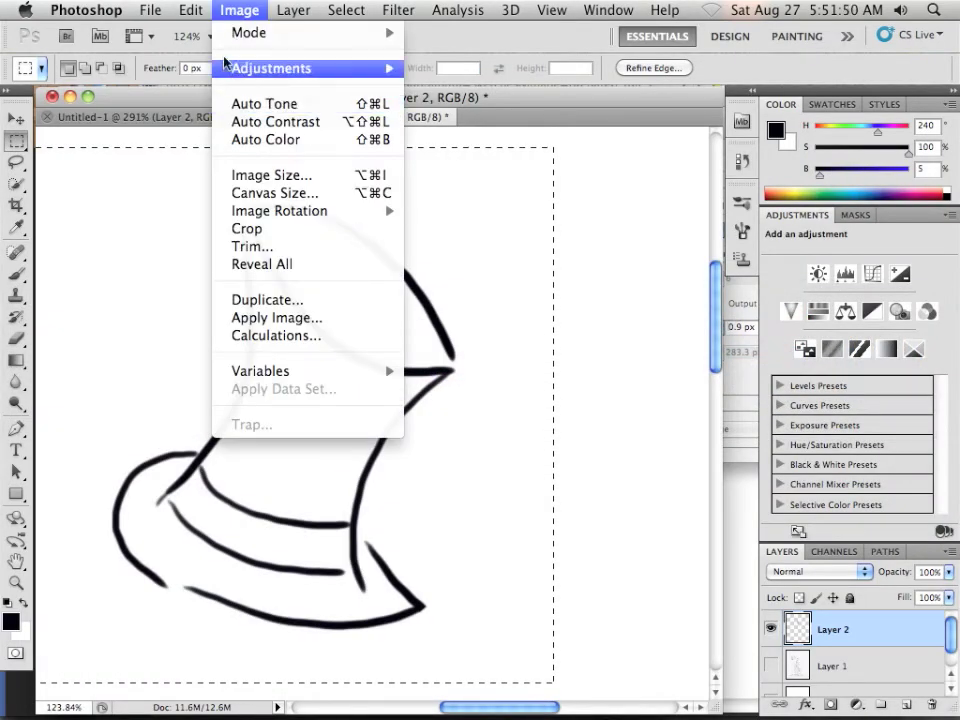
click(265, 176)
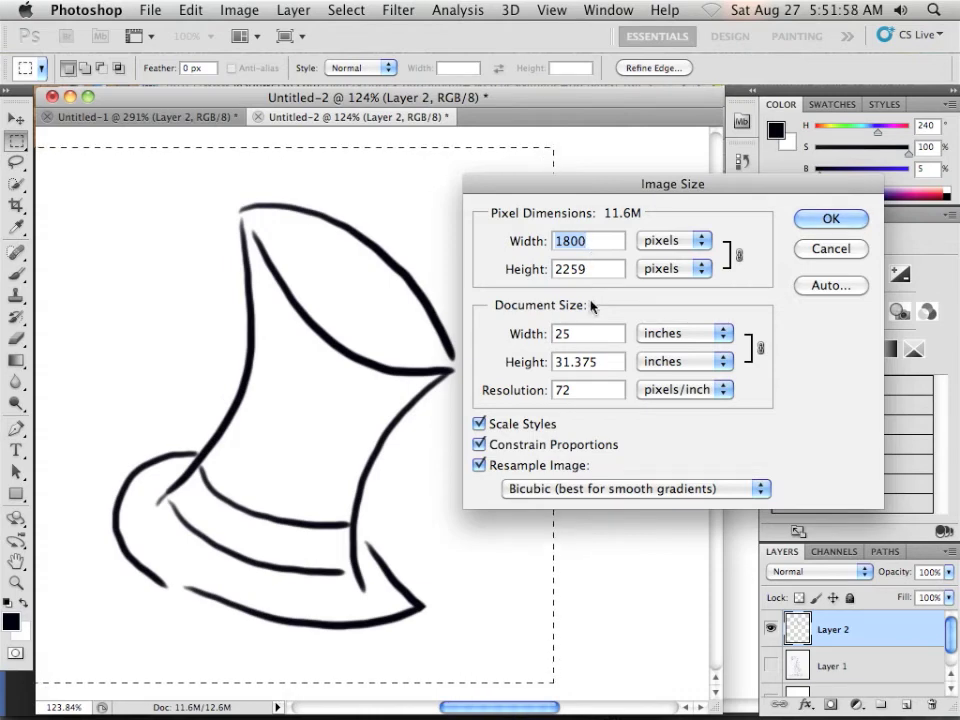
click(818, 250)
click(216, 116)
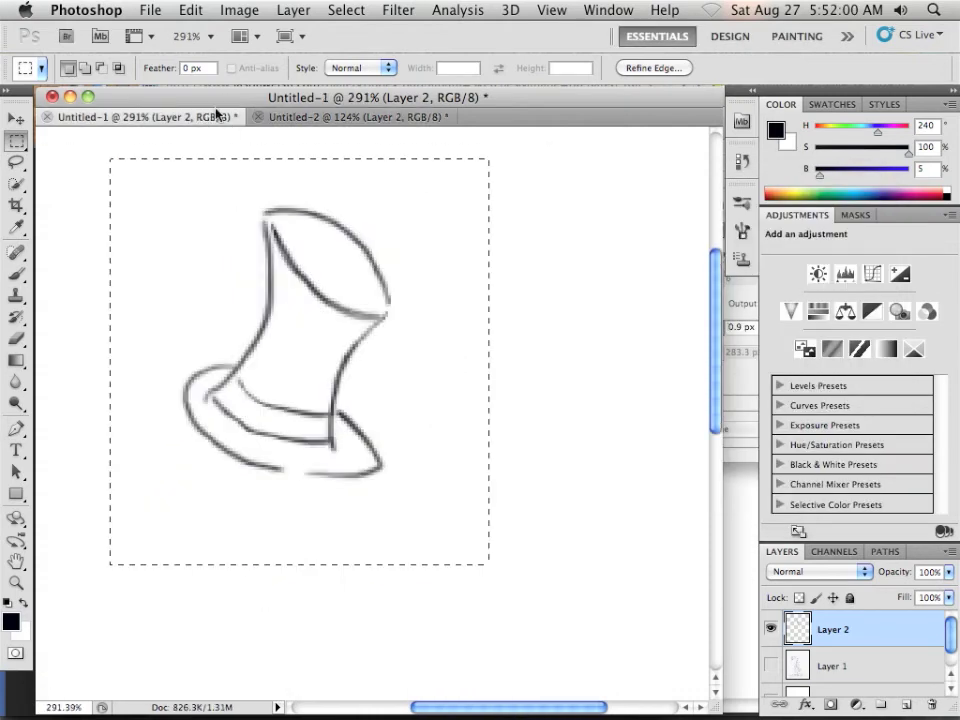
click(242, 10)
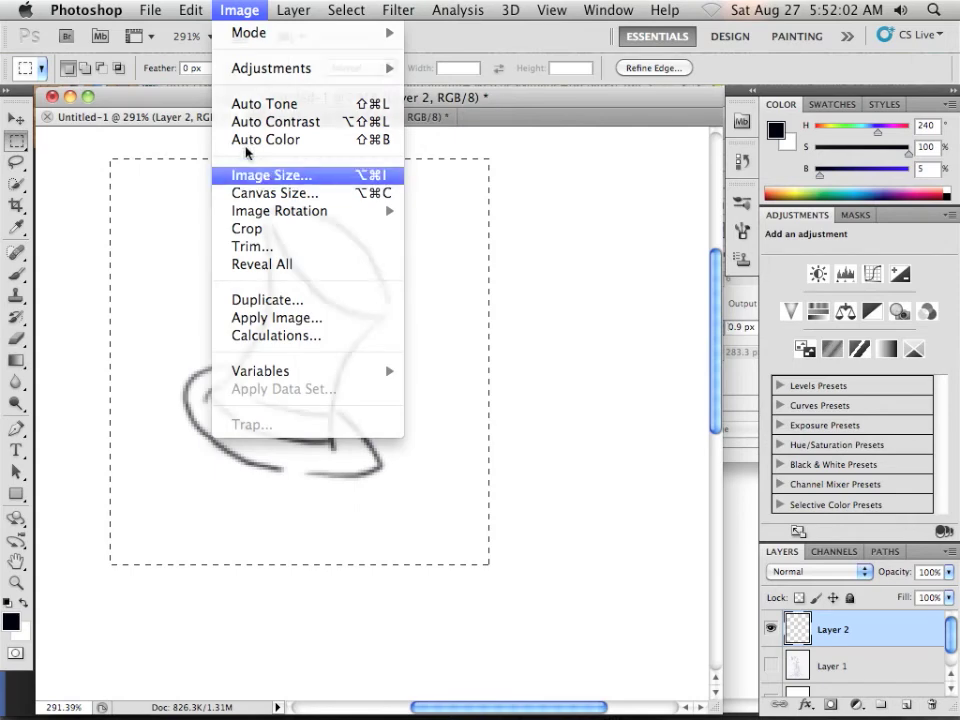
click(262, 175)
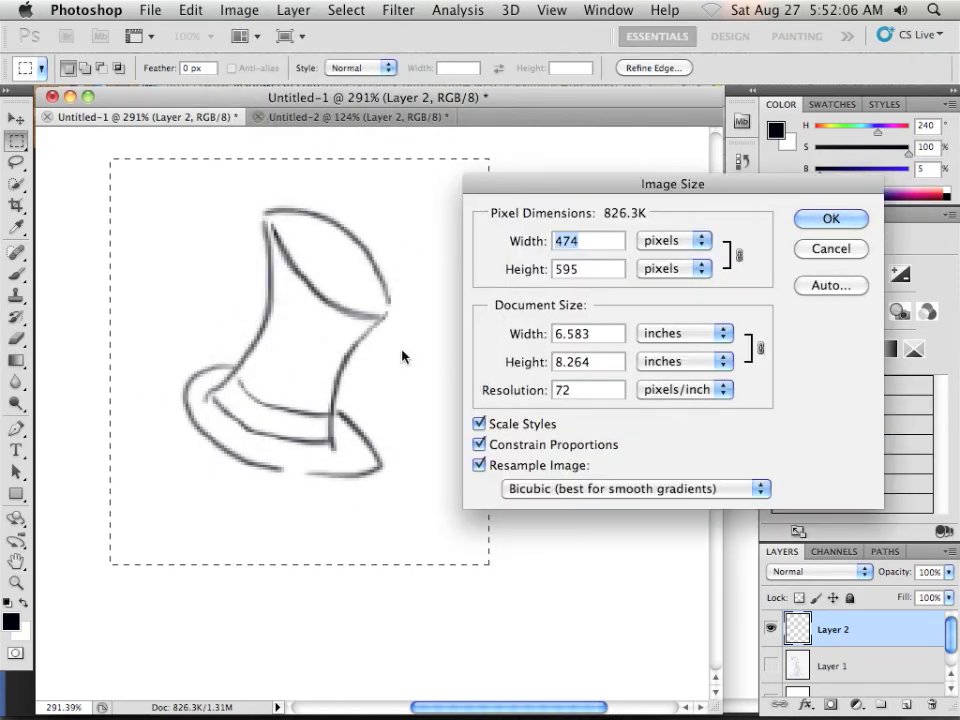
click(829, 252)
Return to Untitled-2 and review its pixel dimensions, document size and resolution without resizing it.
click(322, 118)
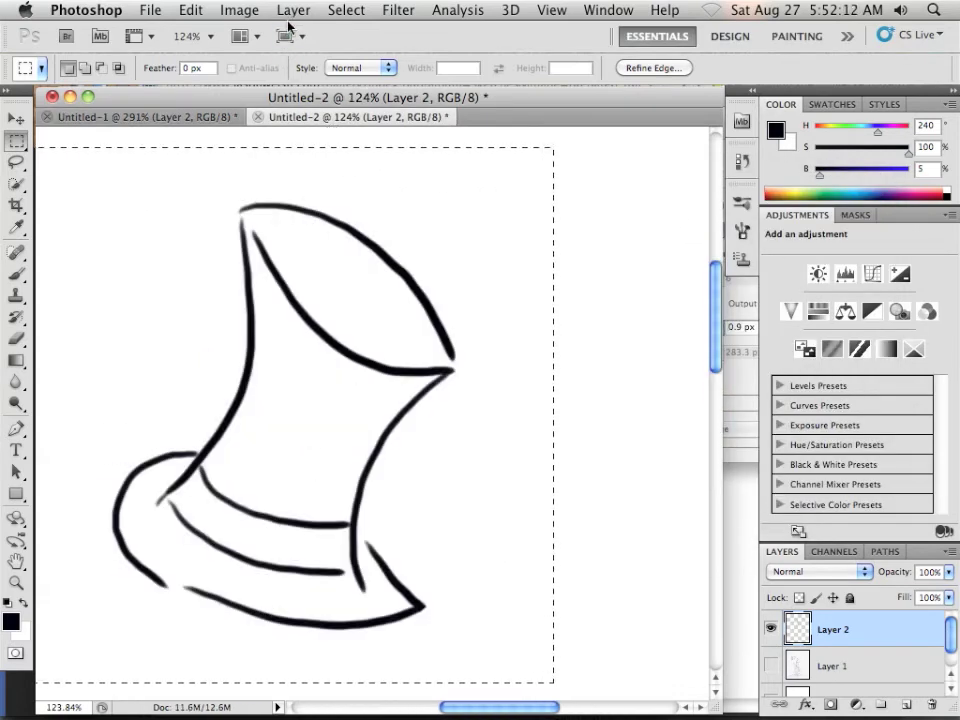
click(239, 10)
click(215, 175)
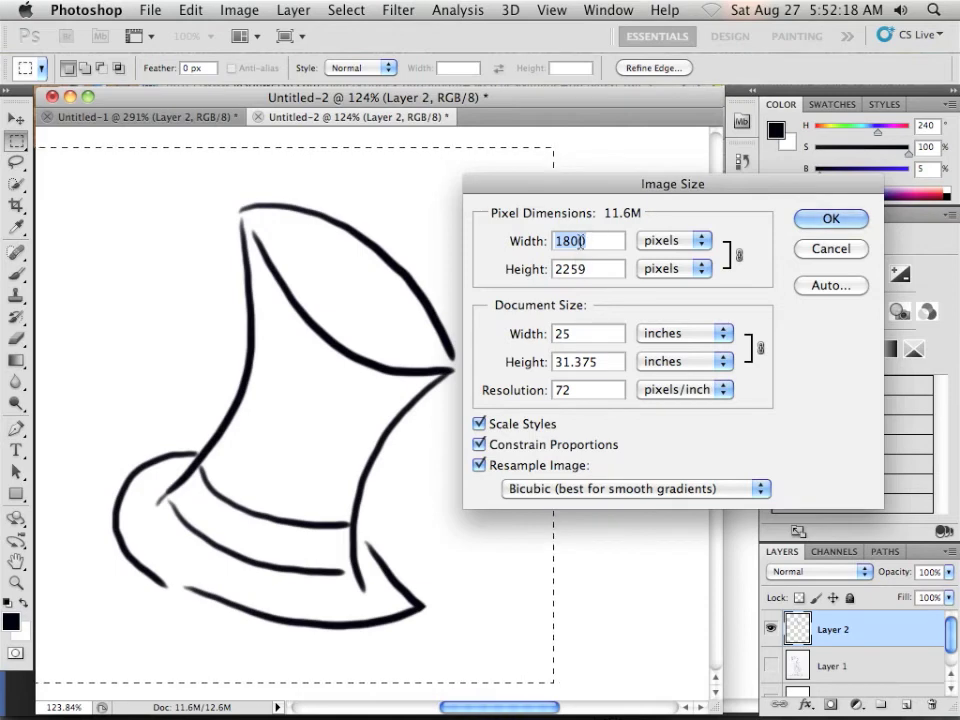
click(577, 392)
double_click(577, 392)
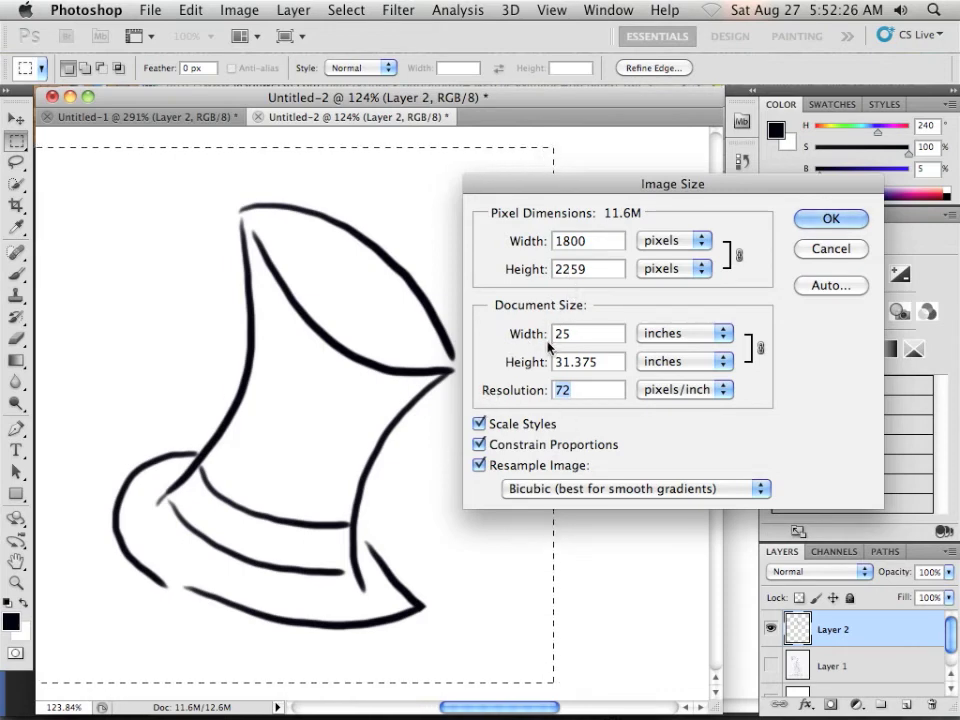
click(829, 249)
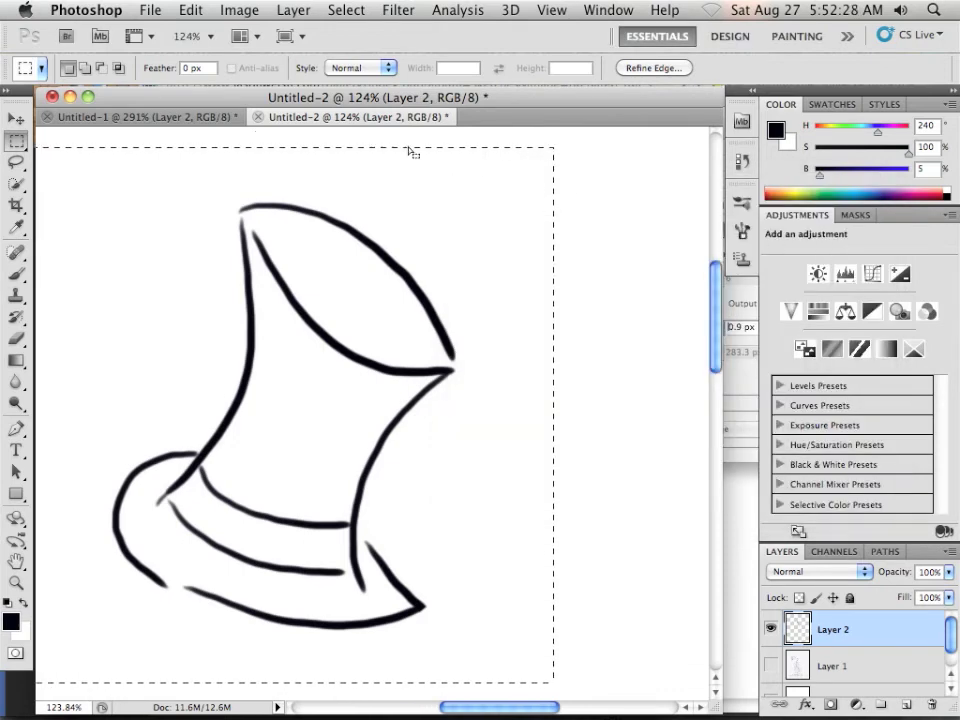
Start a new document, switch its dimensions to inches and set the width to 25 inches.
click(152, 12)
click(156, 32)
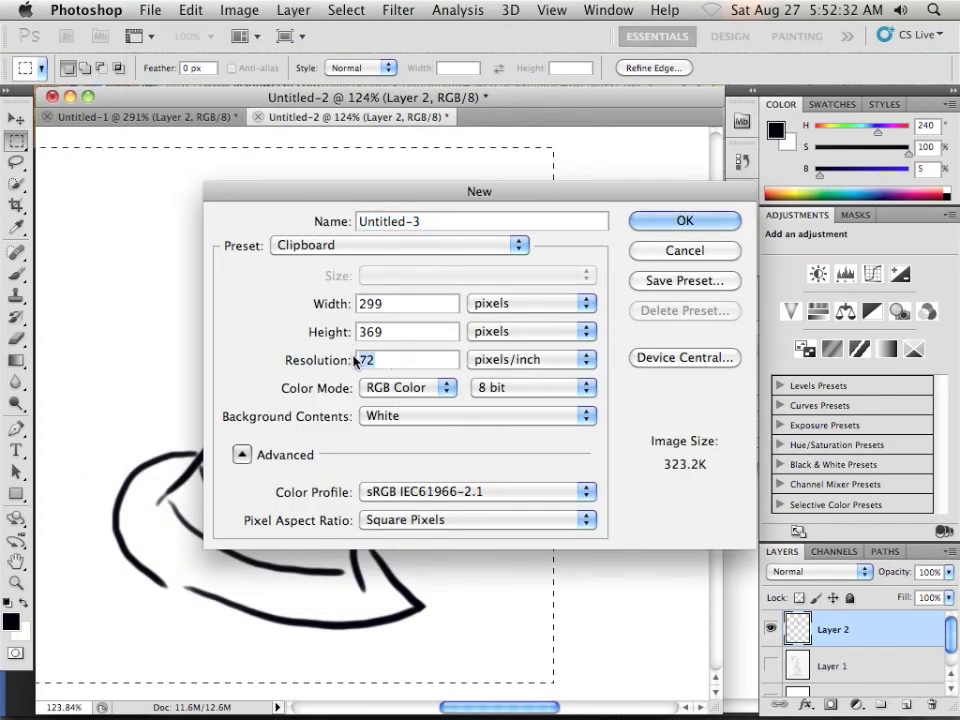
double_click(388, 358)
double_click(459, 304)
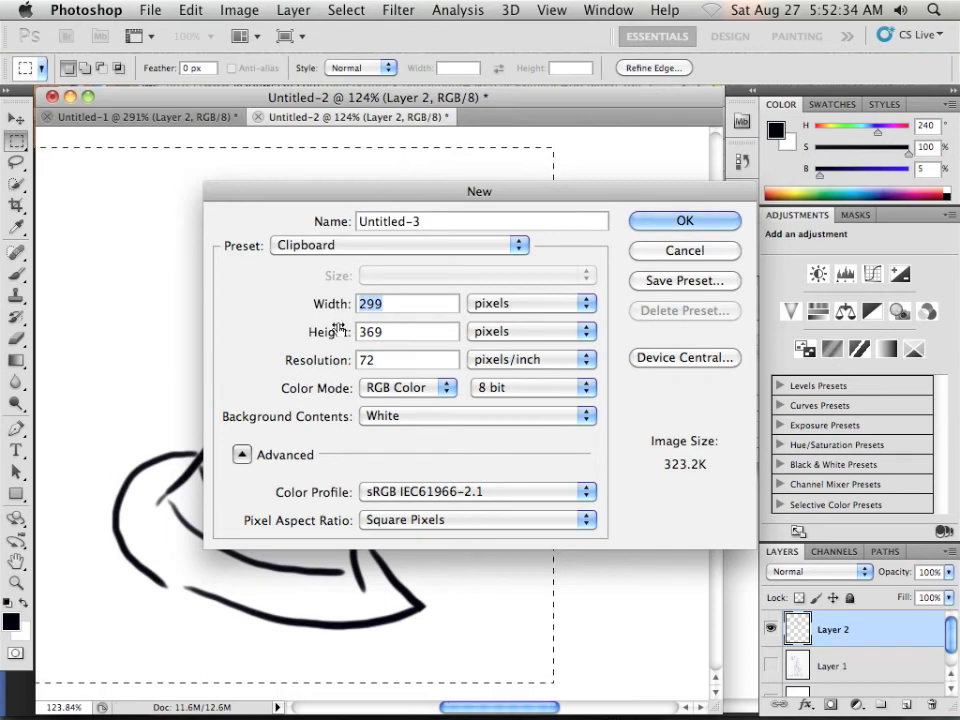
text(25)
double_click(405, 331)
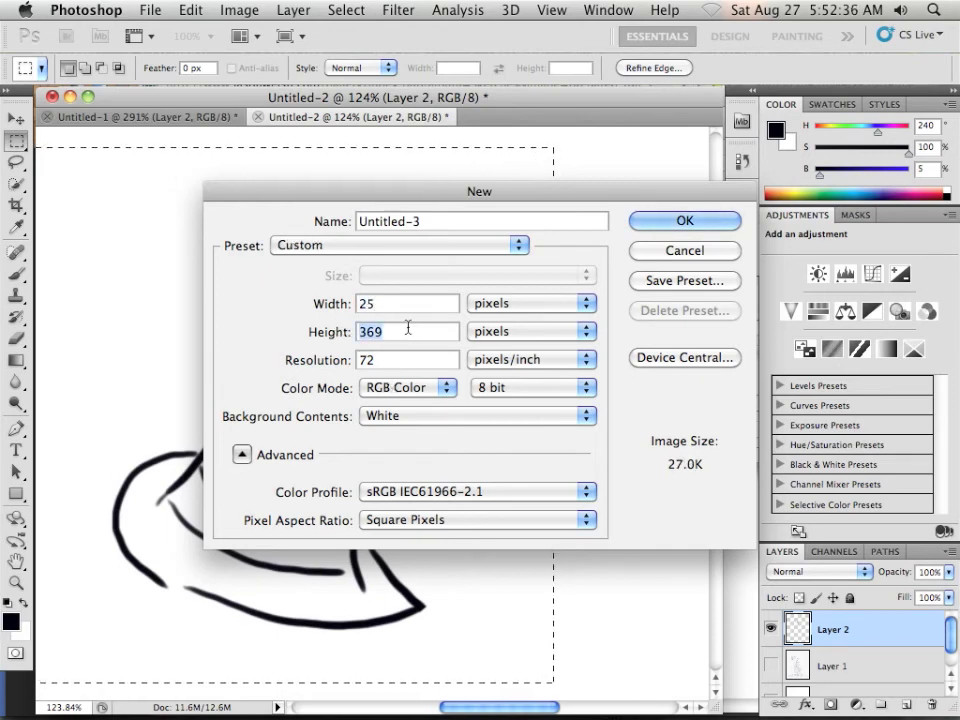
click(503, 305)
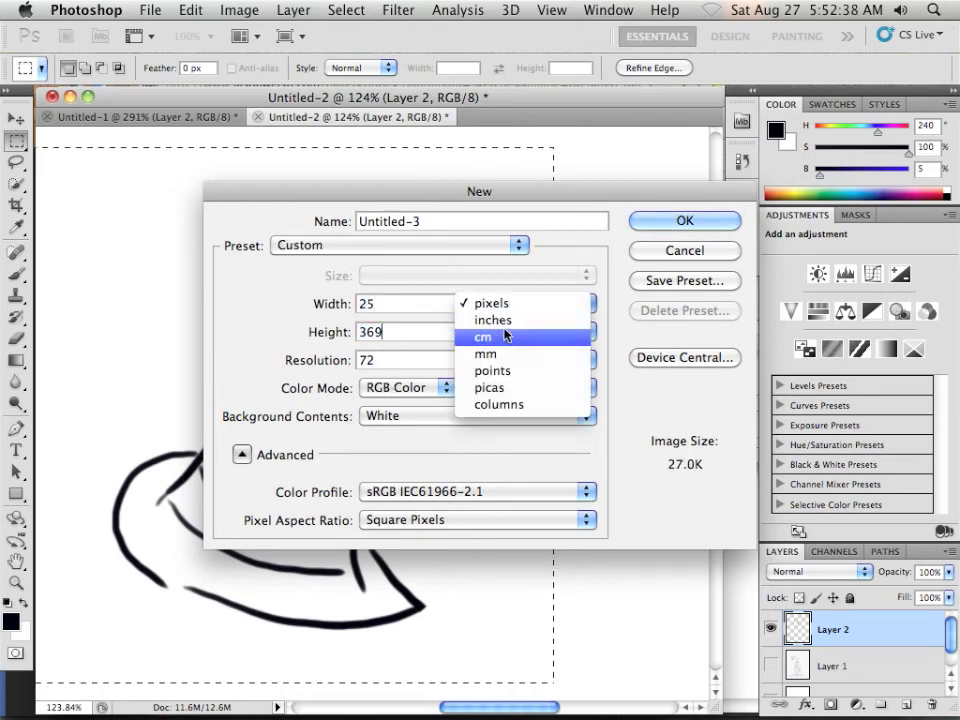
click(508, 322)
double_click(424, 303)
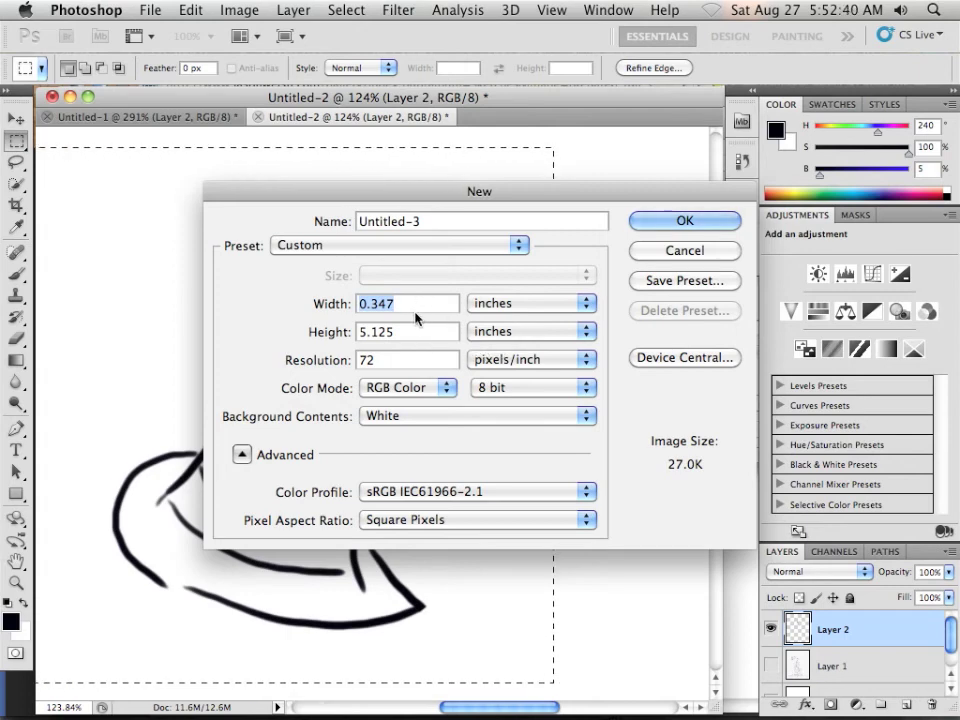
text(25)
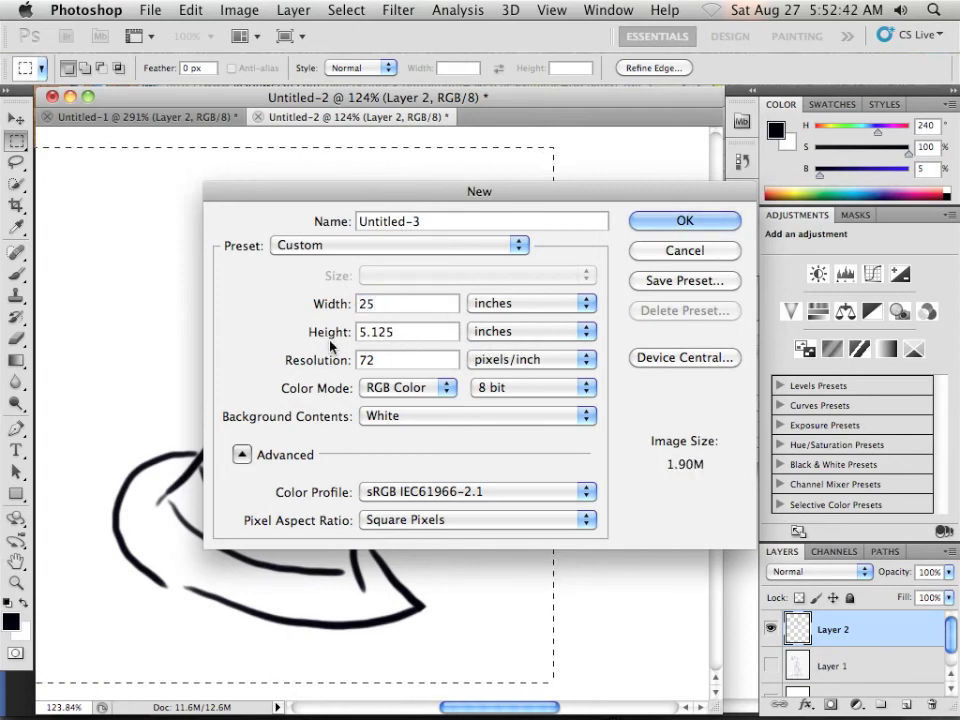
Set the new document's height to 30 inches and resolution to 300 pixels/inch, and create it.
key(Tab)
text(30)
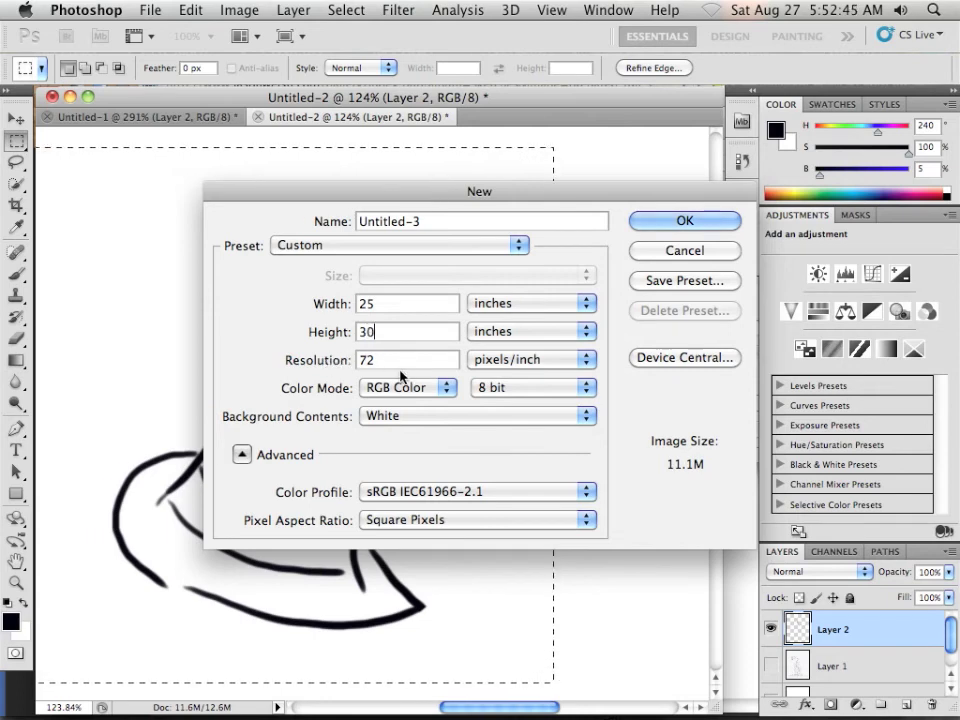
key(Tab)
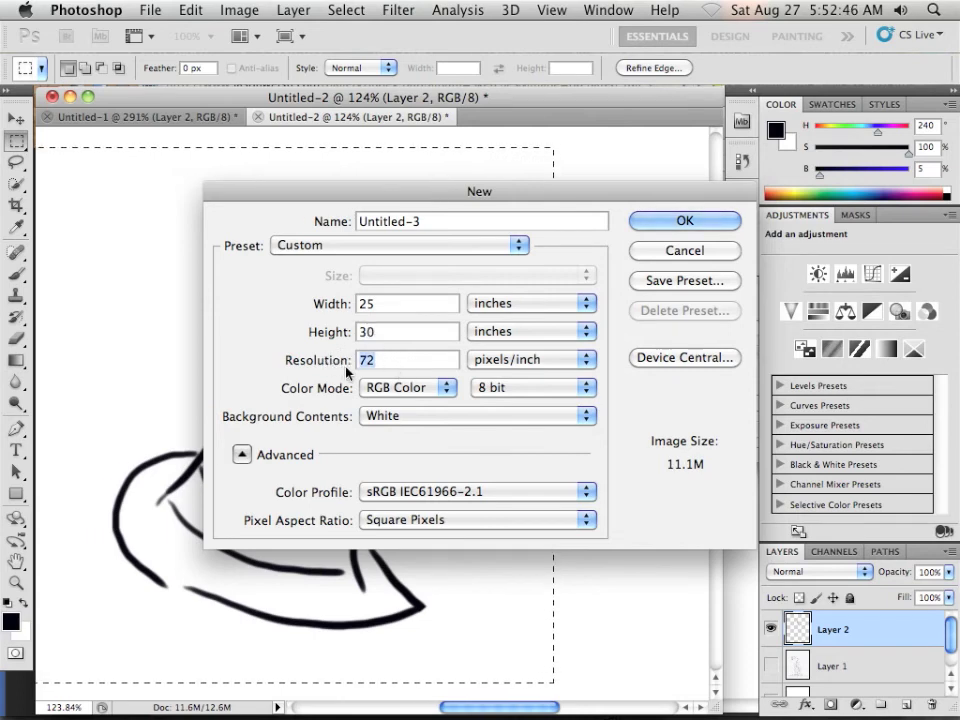
text(2)
key(BackSpace)
text(300)
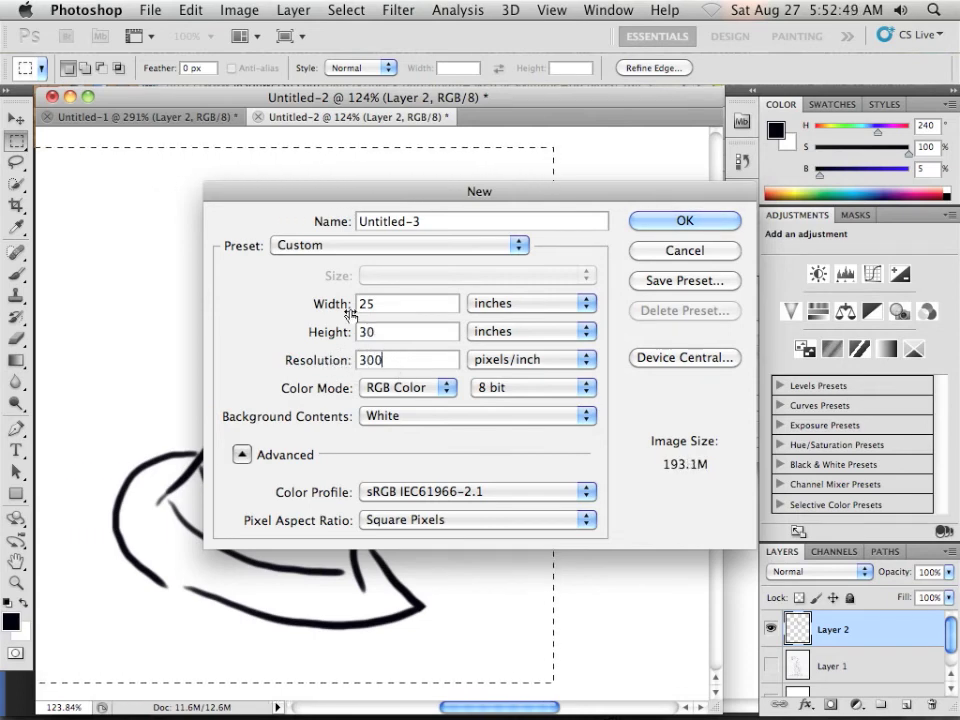
click(659, 223)
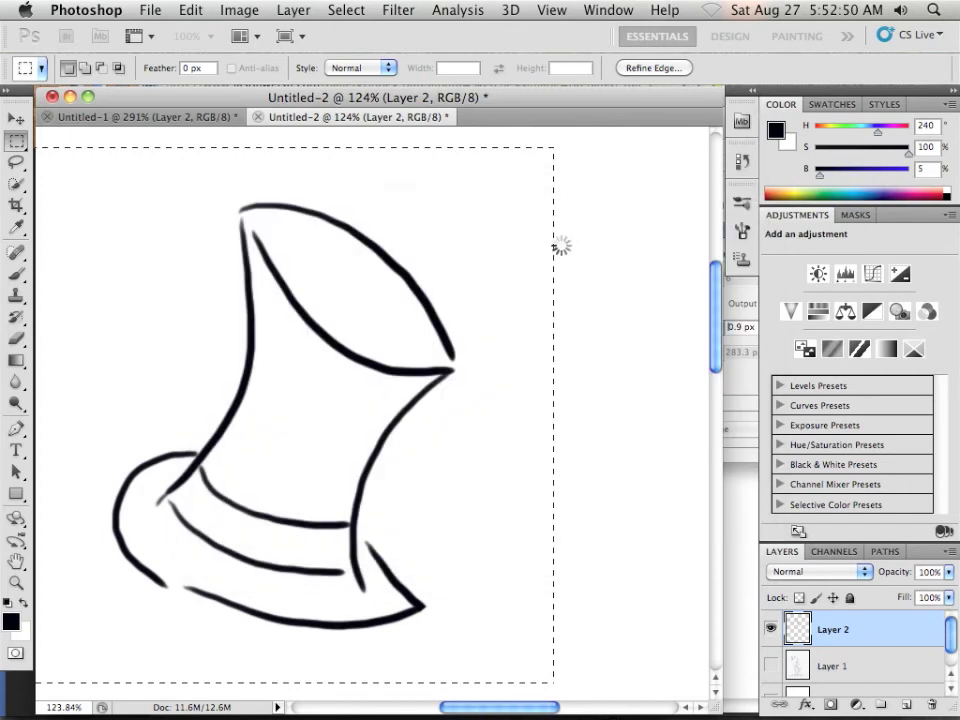
Paint a short curved black test stroke with the Brush tool near the middle of the blank canvas.
scroll(330, 303, up, 3)
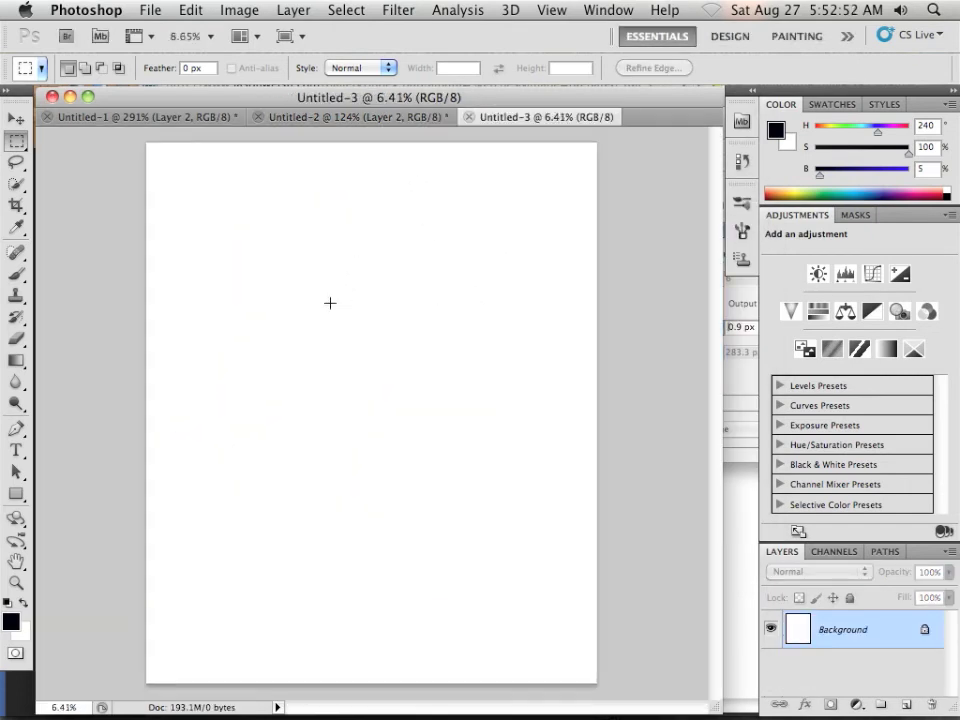
click(18, 274)
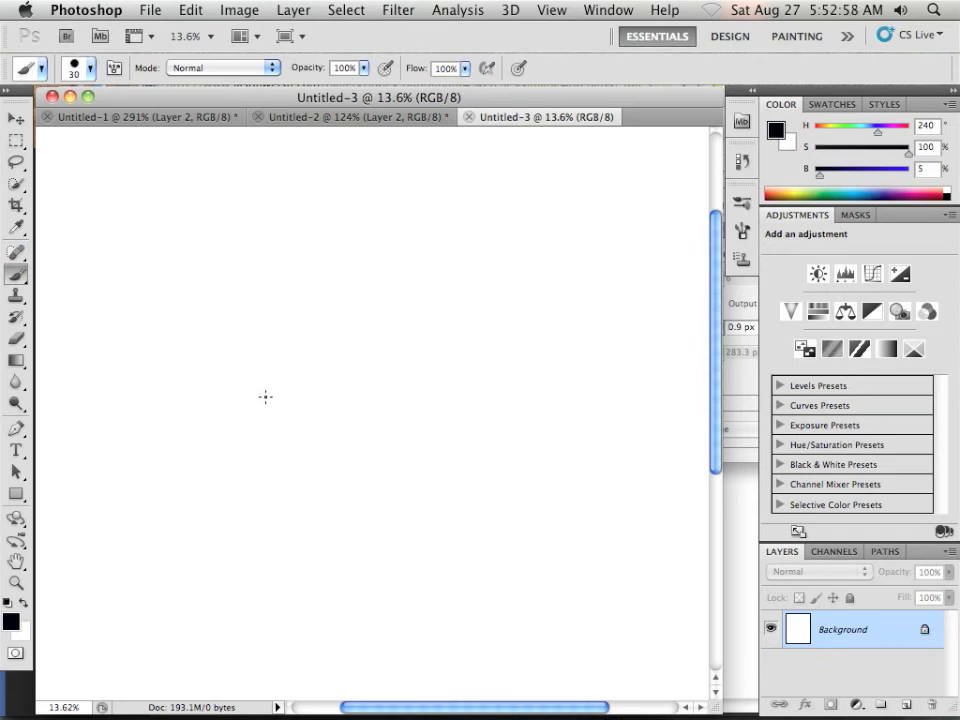
drag(263, 402, 338, 352)
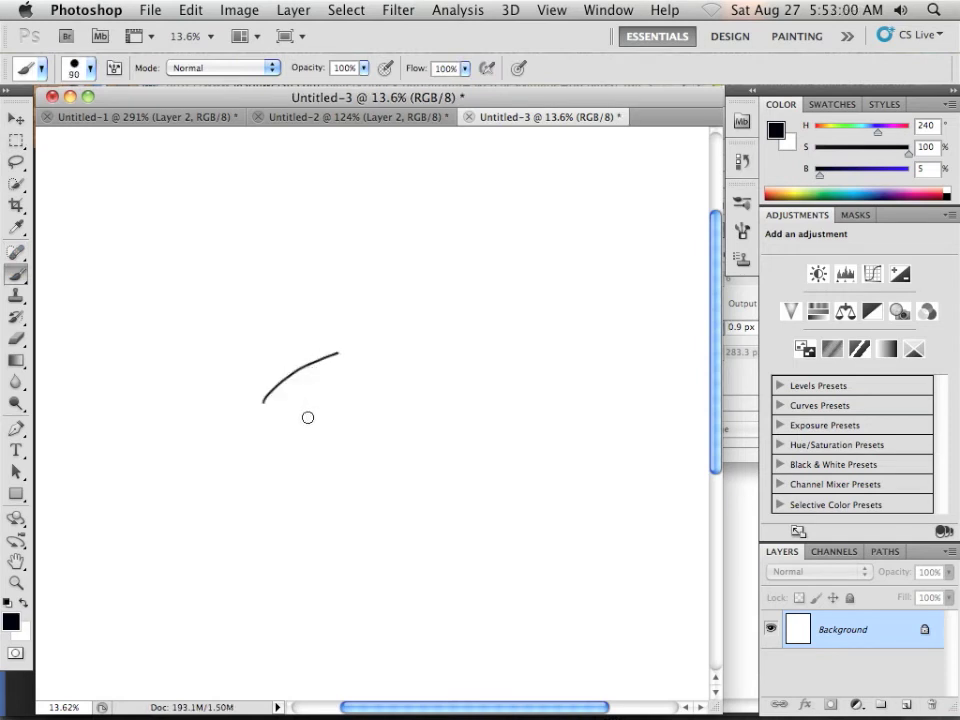
Try thick curved test strokes with a 175-pixel brush and undo all strokes on the Untitled-3 canvas.
mouse_move(236, 487)
mouse_down()
mouse_move(373, 321)
mouse_move(388, 240)
mouse_move(479, 256)
mouse_move(427, 266)
mouse_move(356, 347)
mouse_move(434, 278)
mouse_move(311, 487)
mouse_move(499, 444)
mouse_move(381, 529)
mouse_move(272, 566)
mouse_up()
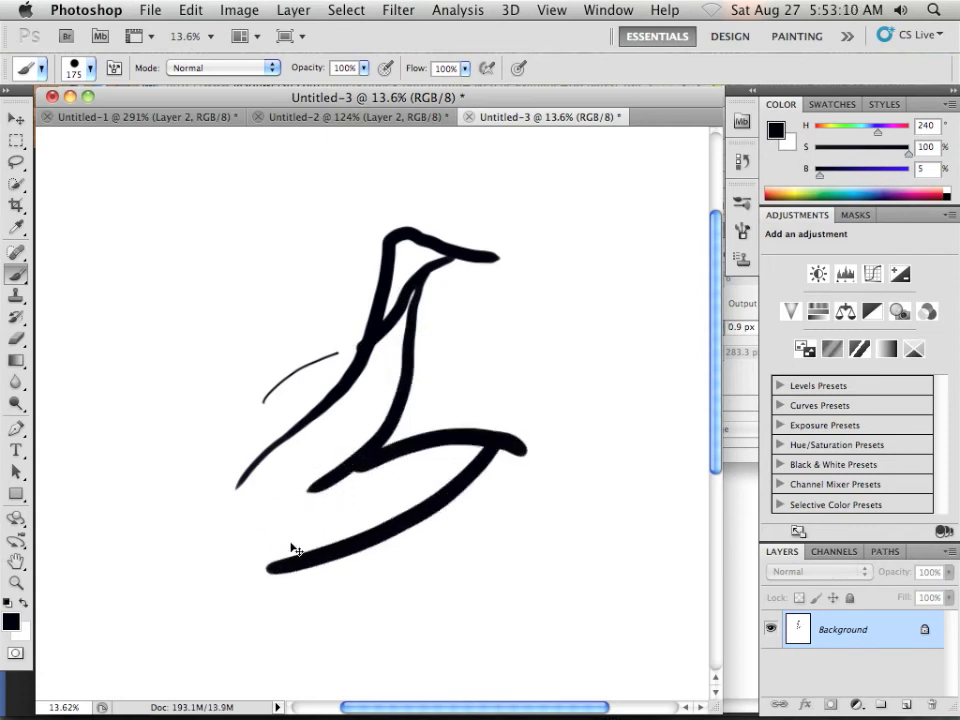
key(super+alt+z)
key(super+alt+z)
key(super+alt+z)
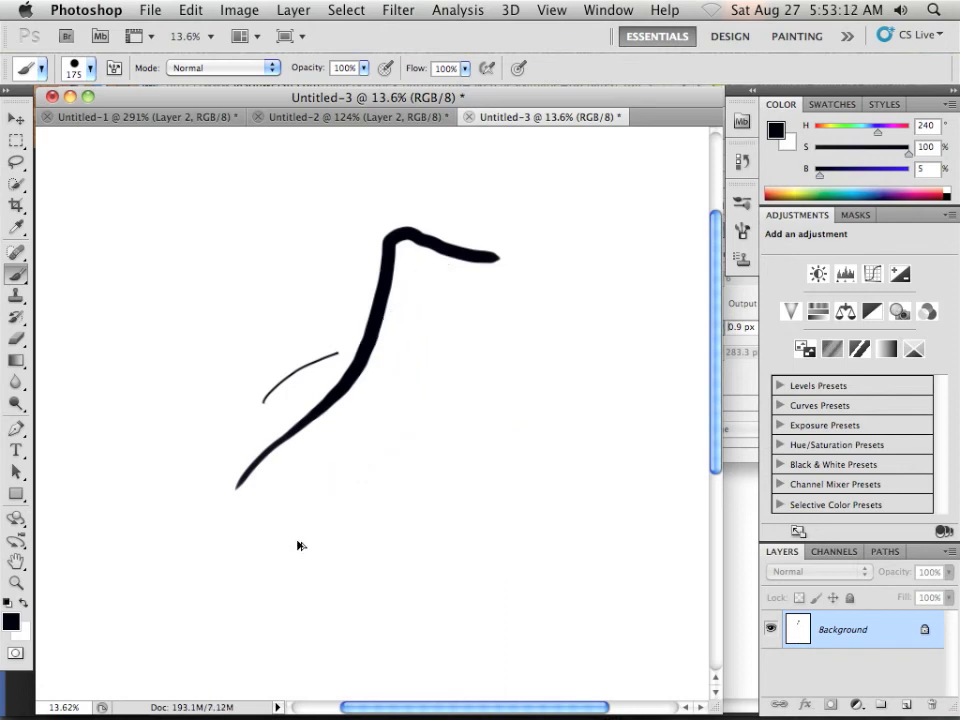
key(super+alt+z)
key(super+alt+z)
Paint a dozen long, crossing curved black strokes across the canvas with the 175-pixel brush.
mouse_move(548, 262)
mouse_down()
mouse_move(294, 471)
mouse_move(125, 540)
mouse_up()
drag(257, 397, 540, 397)
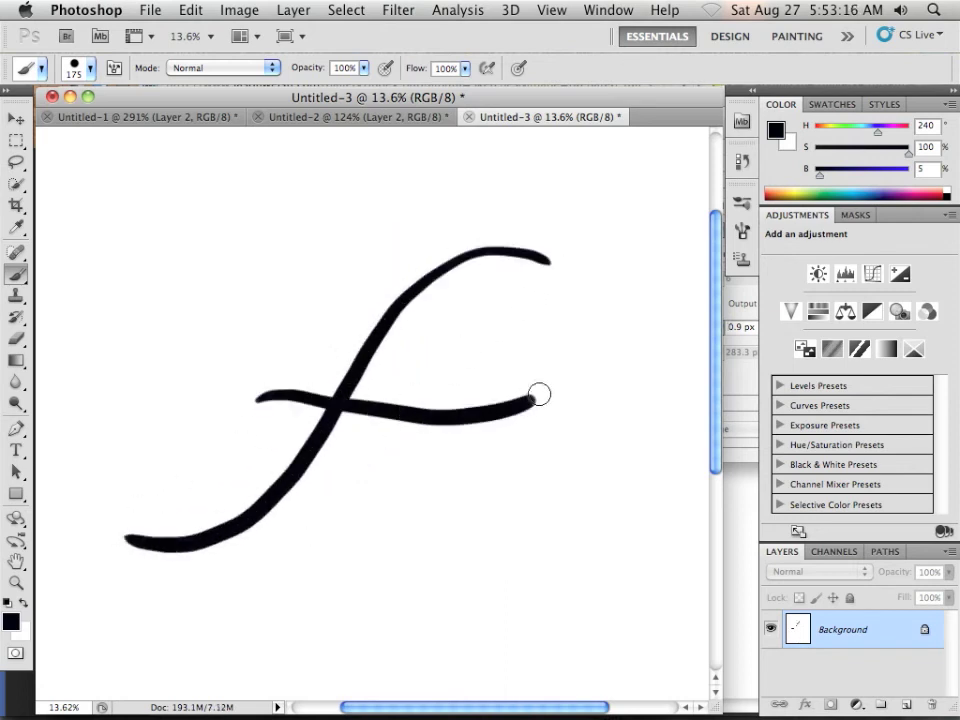
drag(472, 360, 300, 505)
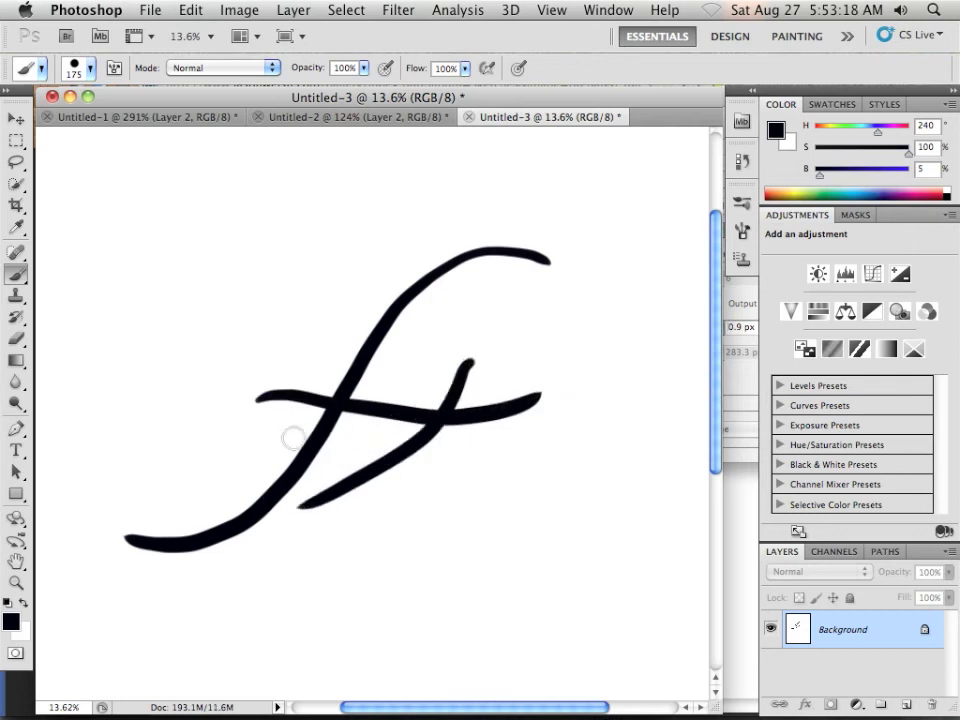
drag(270, 432, 413, 540)
mouse_move(257, 642)
mouse_down()
mouse_move(315, 634)
mouse_move(439, 579)
mouse_move(507, 534)
mouse_up()
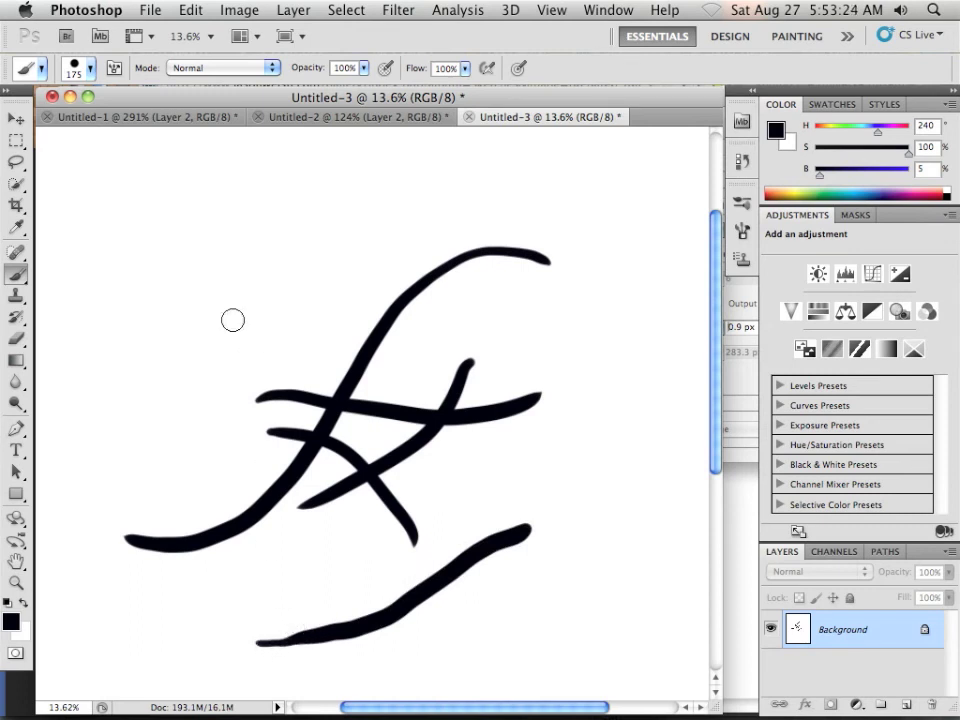
mouse_move(84, 413)
mouse_down()
mouse_move(148, 378)
mouse_move(227, 289)
mouse_move(371, 193)
mouse_move(497, 189)
mouse_up()
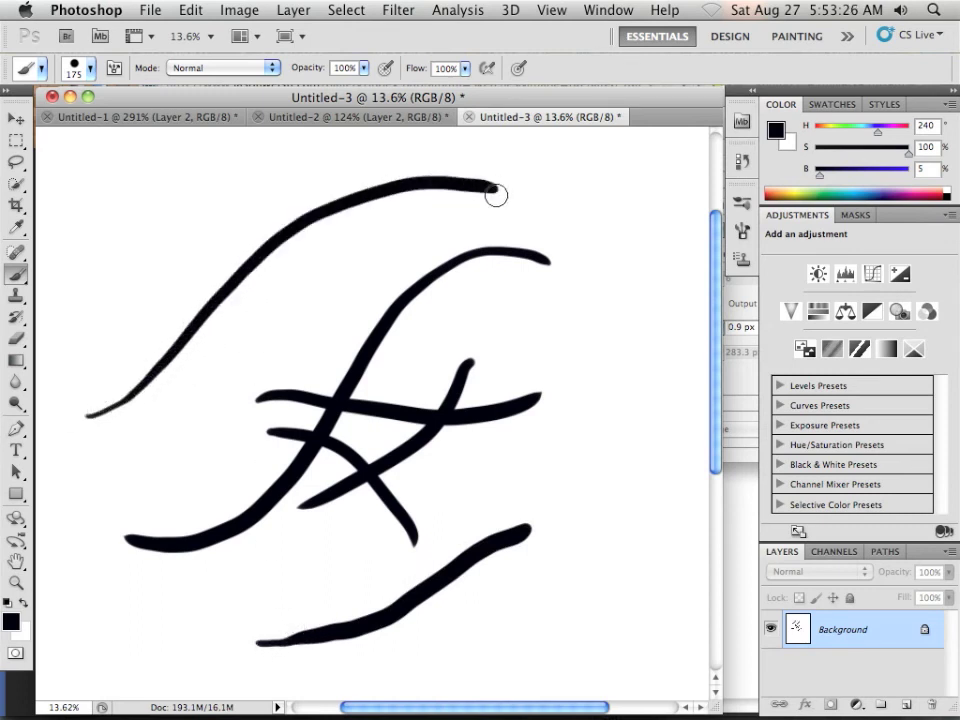
mouse_move(68, 379)
mouse_down()
mouse_move(210, 222)
mouse_move(315, 225)
mouse_move(370, 458)
mouse_up()
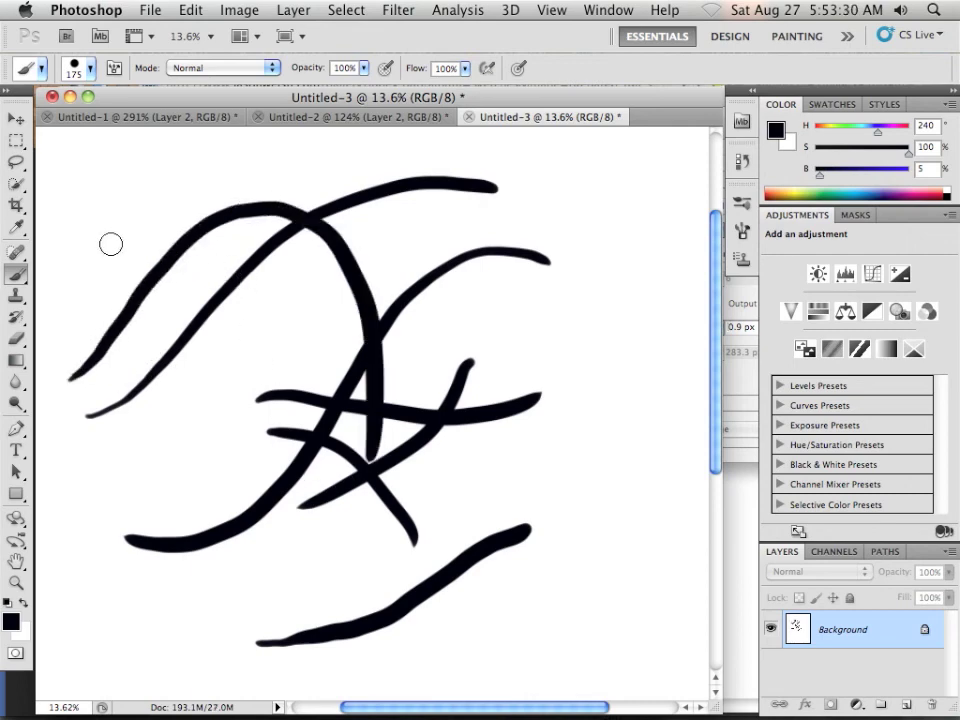
mouse_move(120, 229)
mouse_down()
mouse_move(176, 252)
mouse_move(268, 332)
mouse_move(396, 281)
mouse_move(587, 274)
mouse_move(608, 418)
mouse_up()
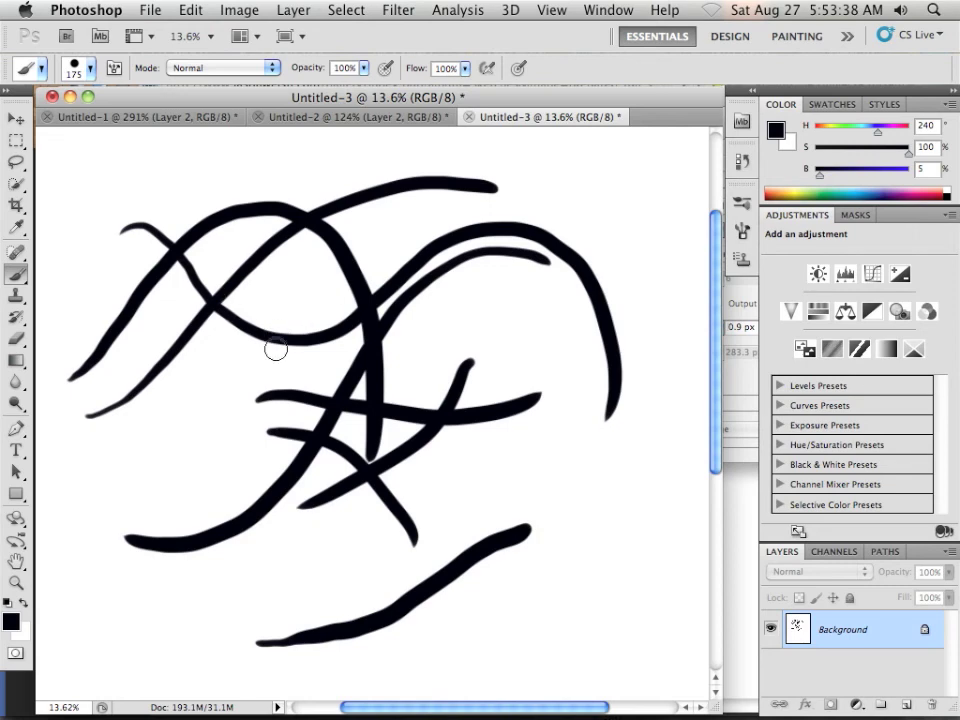
mouse_move(188, 358)
mouse_down()
mouse_move(382, 529)
mouse_move(540, 482)
mouse_up()
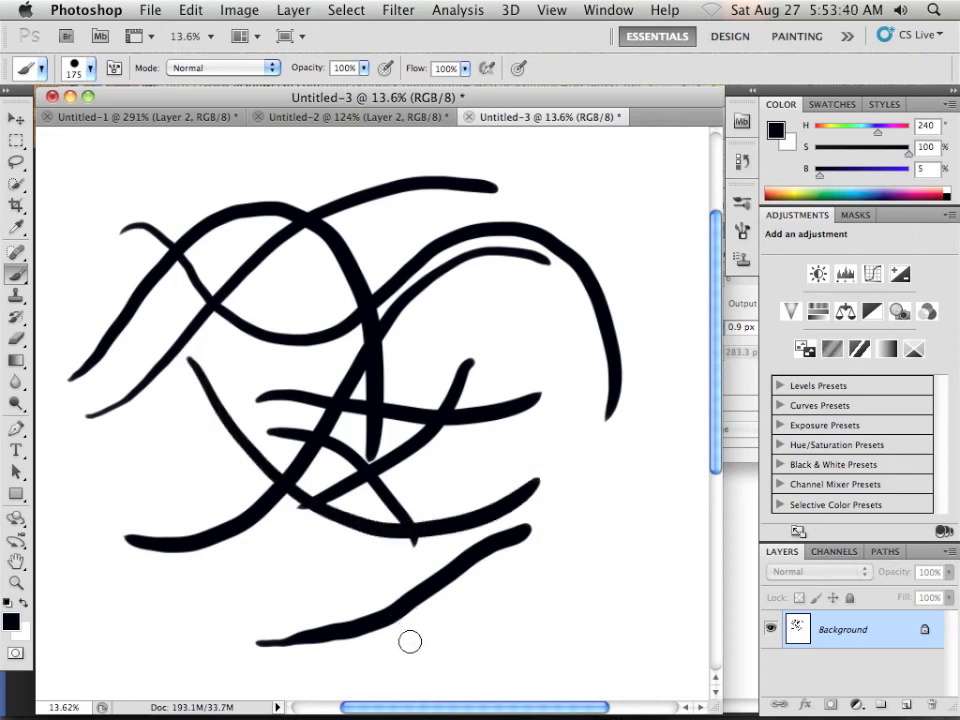
mouse_move(410, 641)
mouse_down()
mouse_move(437, 459)
mouse_move(550, 291)
mouse_up()
drag(492, 627, 560, 203)
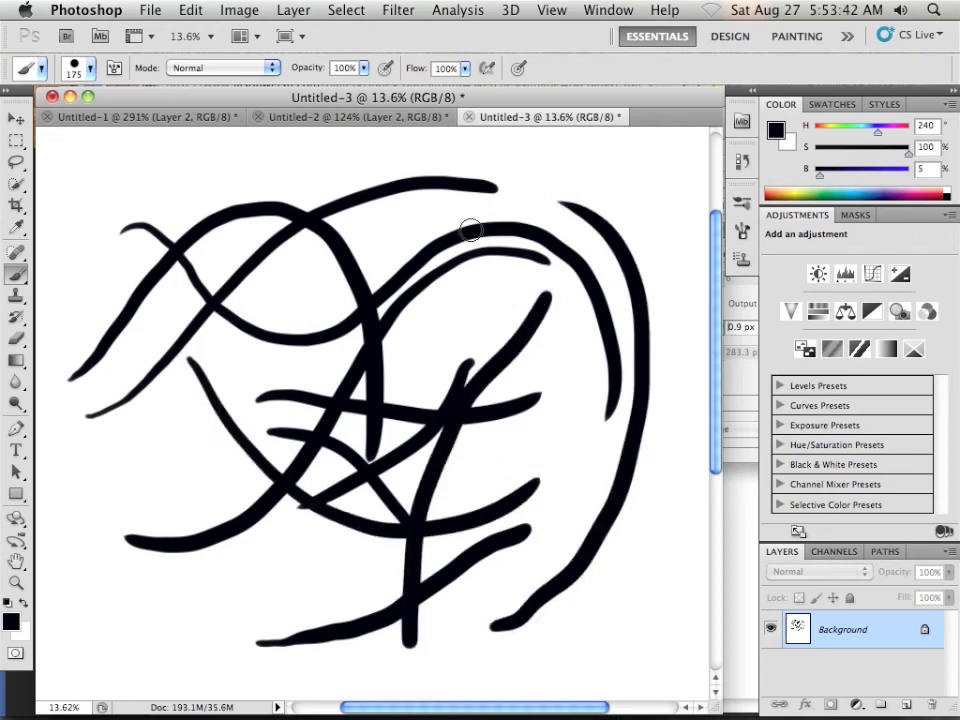
drag(665, 240, 403, 381)
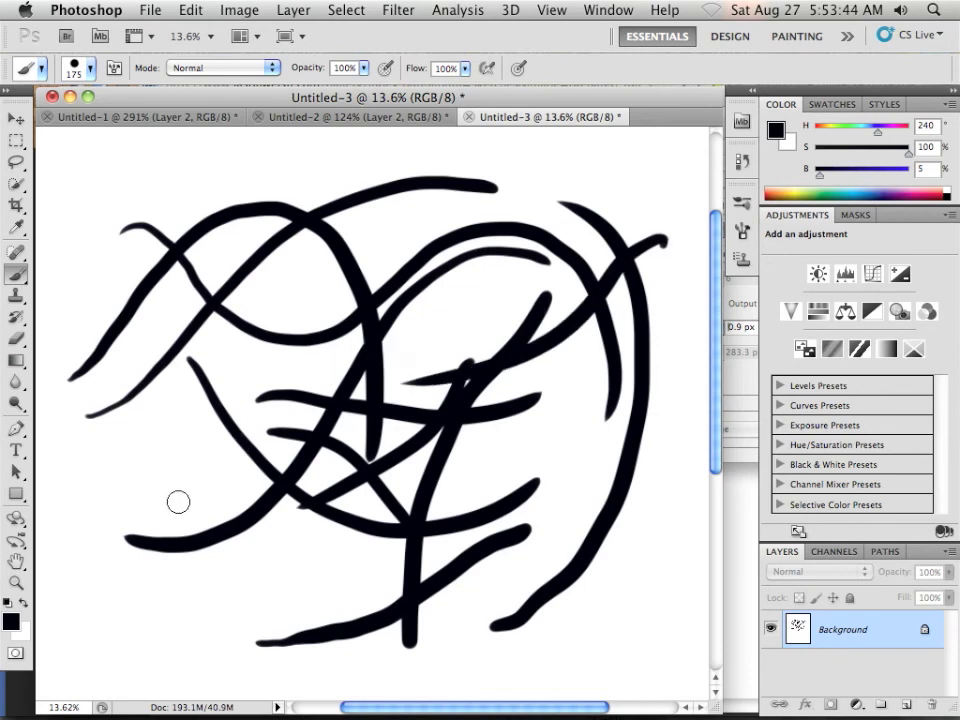
Switch to Untitled-2, clear its rectangular selection and reduce the brush size to 10 pixels.
click(343, 116)
key(bracketleft)
key(bracketleft)
key(bracketleft)
key(bracketleft)
key(bracketleft)
key(bracketleft)
key(bracketleft)
key(bracketleft)
key(bracketleft)
key(bracketleft)
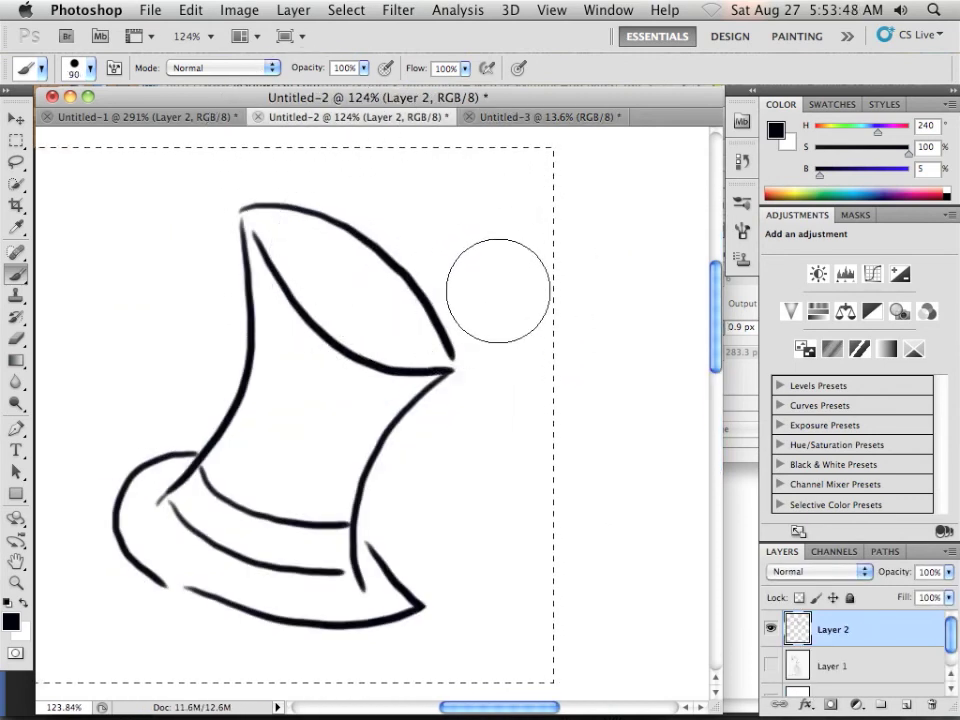
click(347, 12)
click(352, 45)
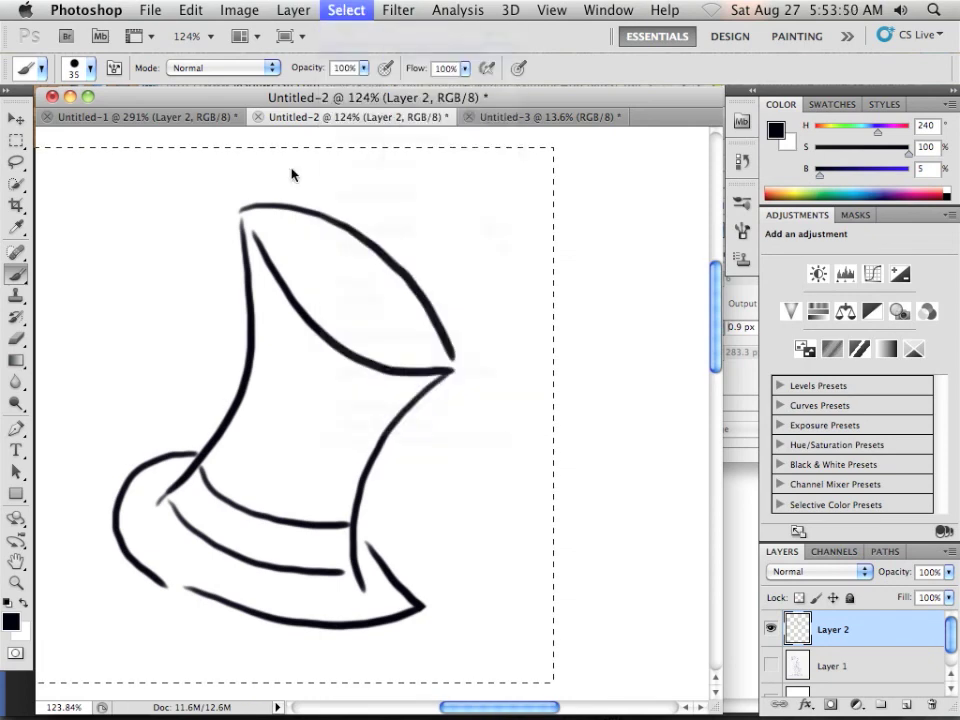
key(bracketleft)
key(bracketleft)
key(bracketleft)
key(bracketleft)
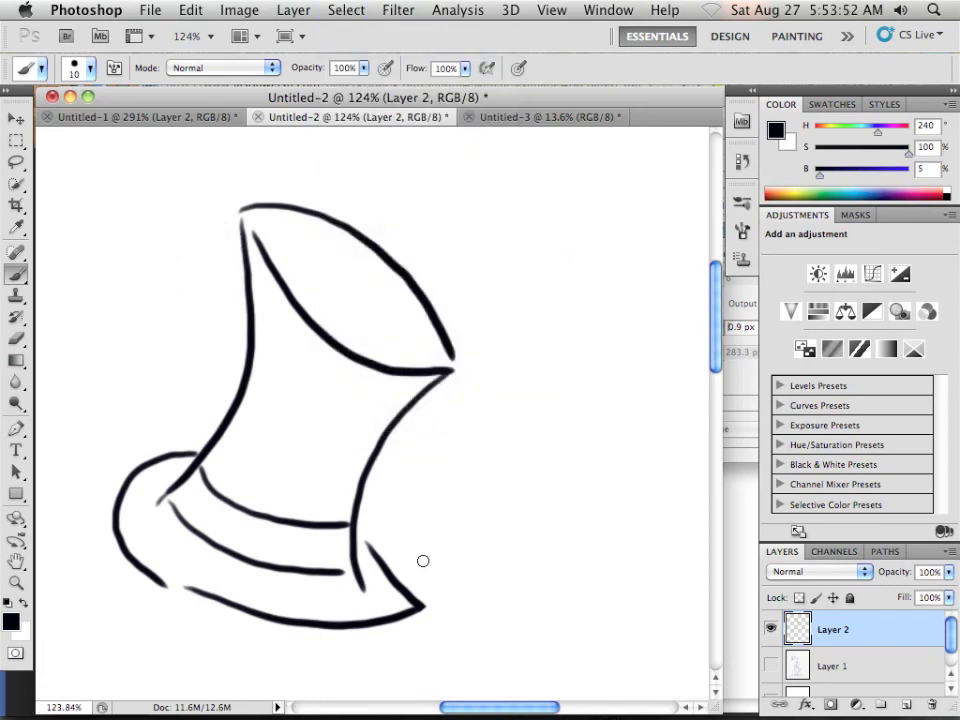
Paint three crossing curved test strokes on Layer 2, in the blank area to the right of the hat.
mouse_move(452, 551)
mouse_down()
mouse_move(564, 405)
mouse_move(570, 351)
mouse_up()
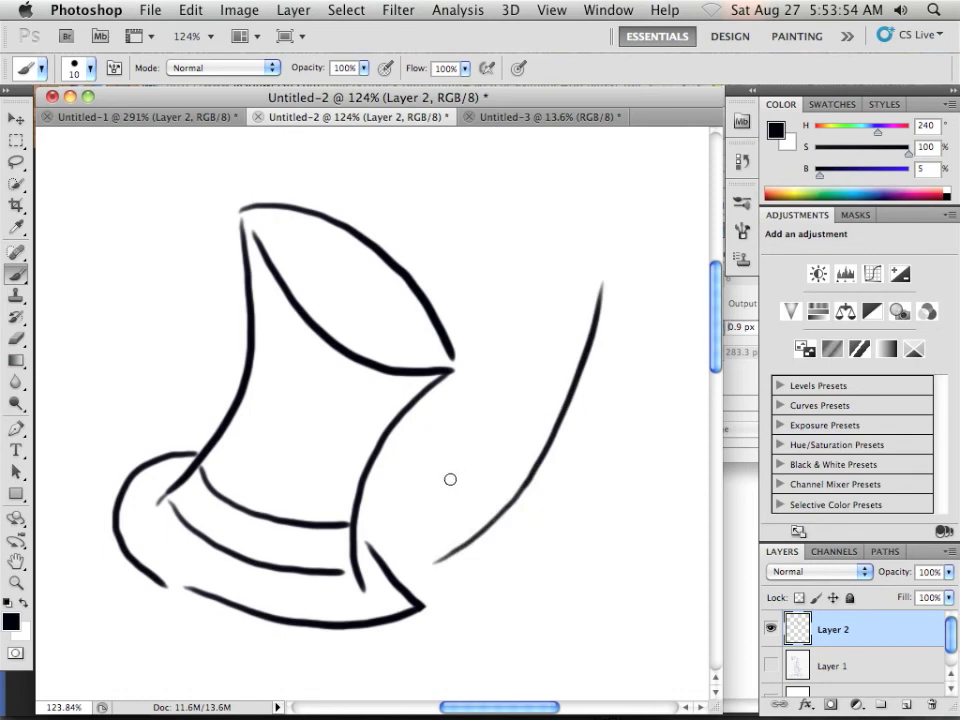
mouse_move(447, 481)
mouse_down()
mouse_move(553, 431)
mouse_move(666, 427)
mouse_up()
mouse_move(518, 386)
mouse_down()
mouse_move(562, 434)
mouse_move(527, 613)
mouse_up()
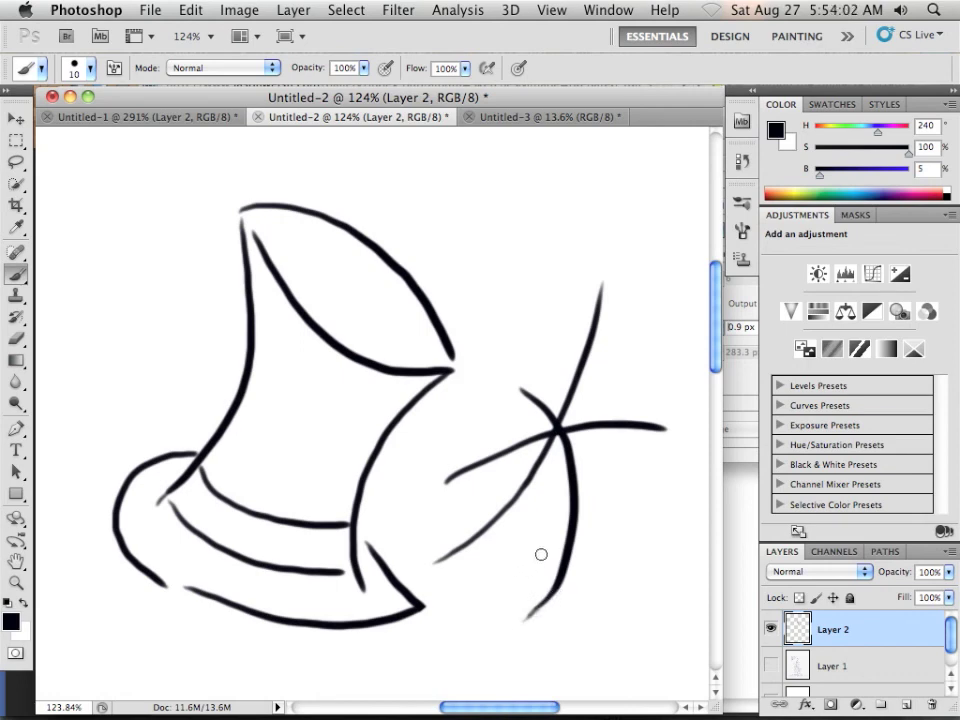
Switch to Untitled-1 and clear the rectangular selection around the hat.
click(180, 118)
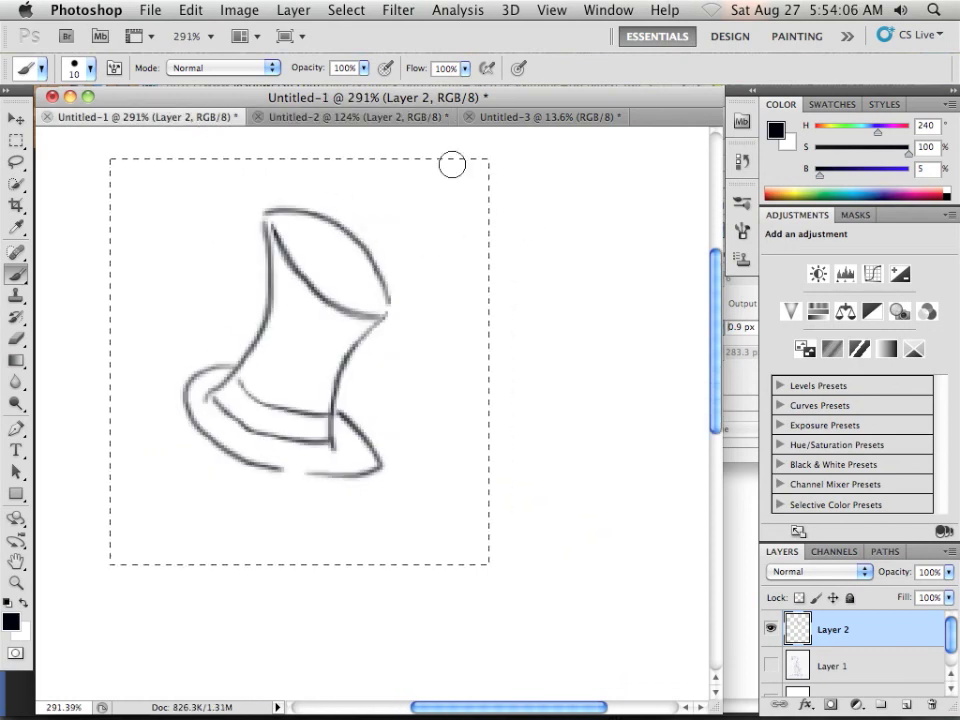
click(350, 10)
click(365, 50)
Try a long curved 10-pixel stroke beside the hat, undo it, and paint a 3-pixel one instead.
mouse_move(540, 190)
mouse_down()
mouse_move(540, 246)
mouse_move(426, 598)
mouse_move(362, 640)
mouse_up()
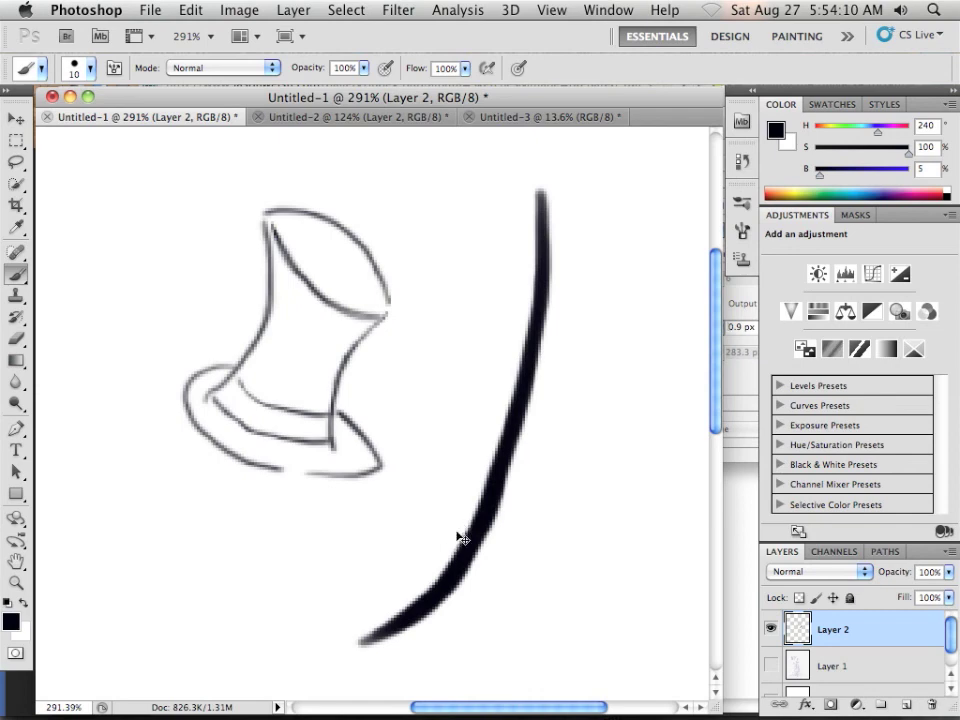
key(ctrl+z)
key(bracketleft)
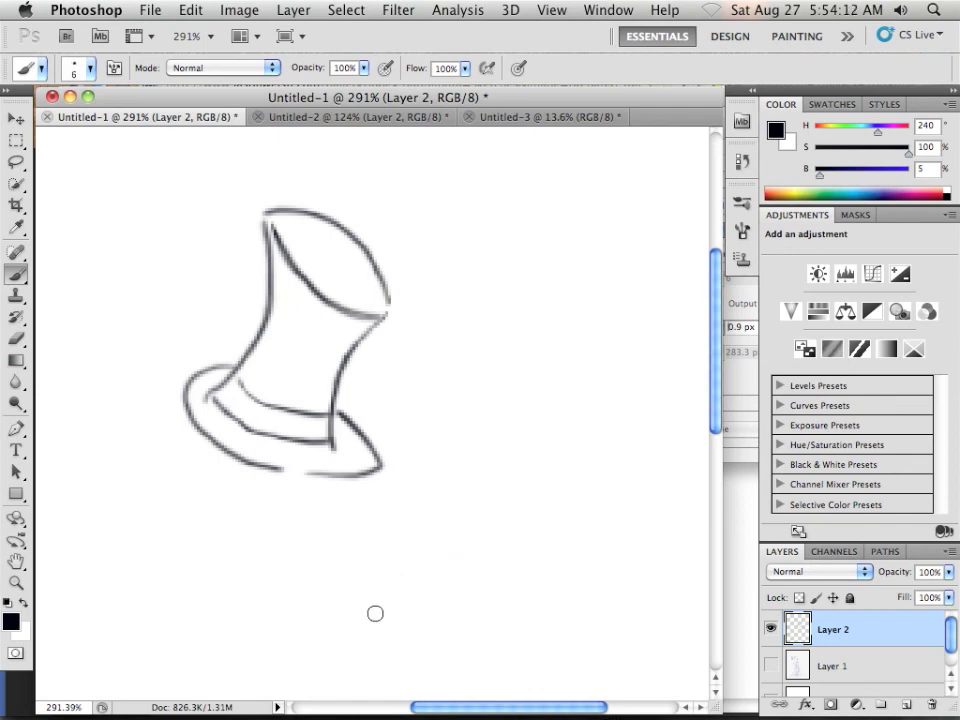
mouse_move(403, 599)
mouse_down()
mouse_move(495, 499)
mouse_move(580, 280)
mouse_up()
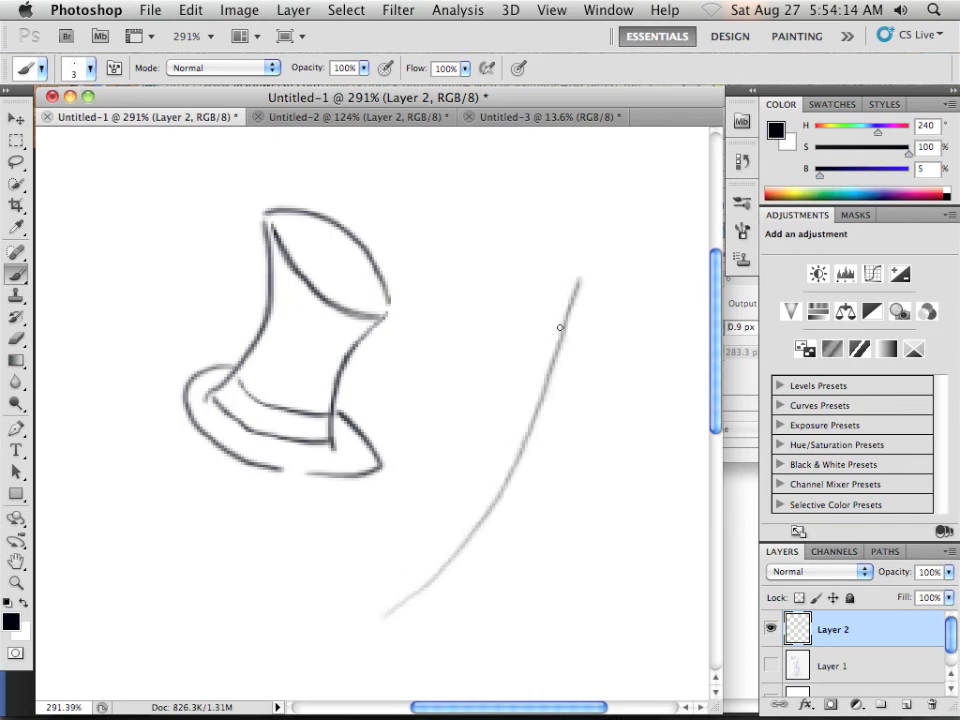
Try a thick 9-pixel curved stroke alongside the thin one and undo both test strokes.
key(bracketright)
key(bracketright)
key(bracketright)
key(bracketright)
key(bracketright)
key(bracketright)
key(bracketright)
mouse_move(365, 570)
mouse_down()
mouse_move(409, 533)
mouse_move(486, 411)
mouse_move(527, 227)
mouse_up()
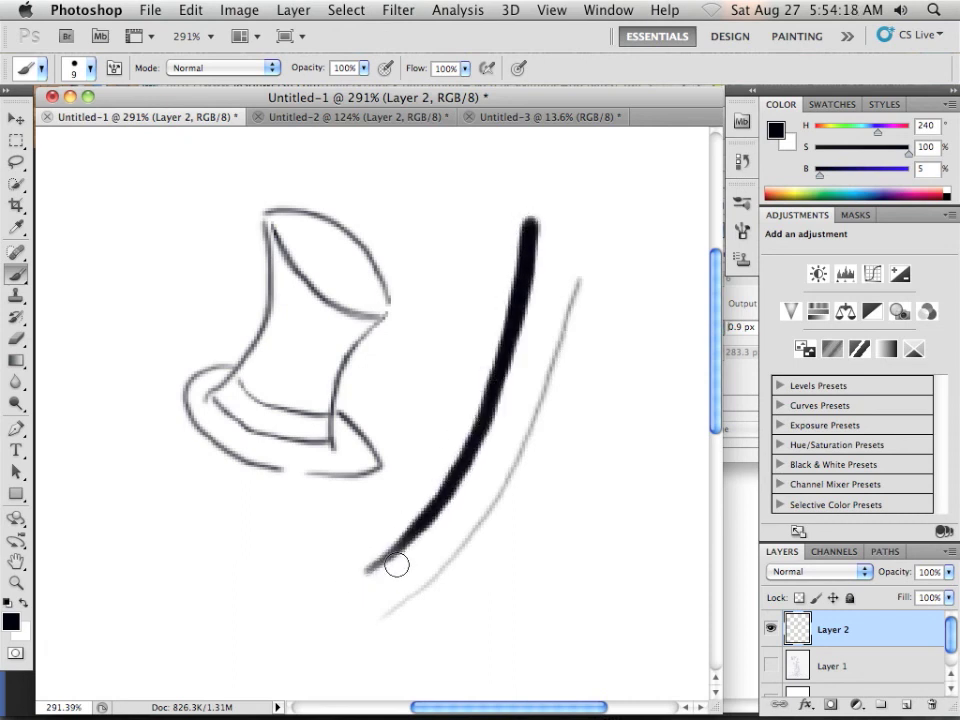
key(super+alt+z)
key(super+alt+z)
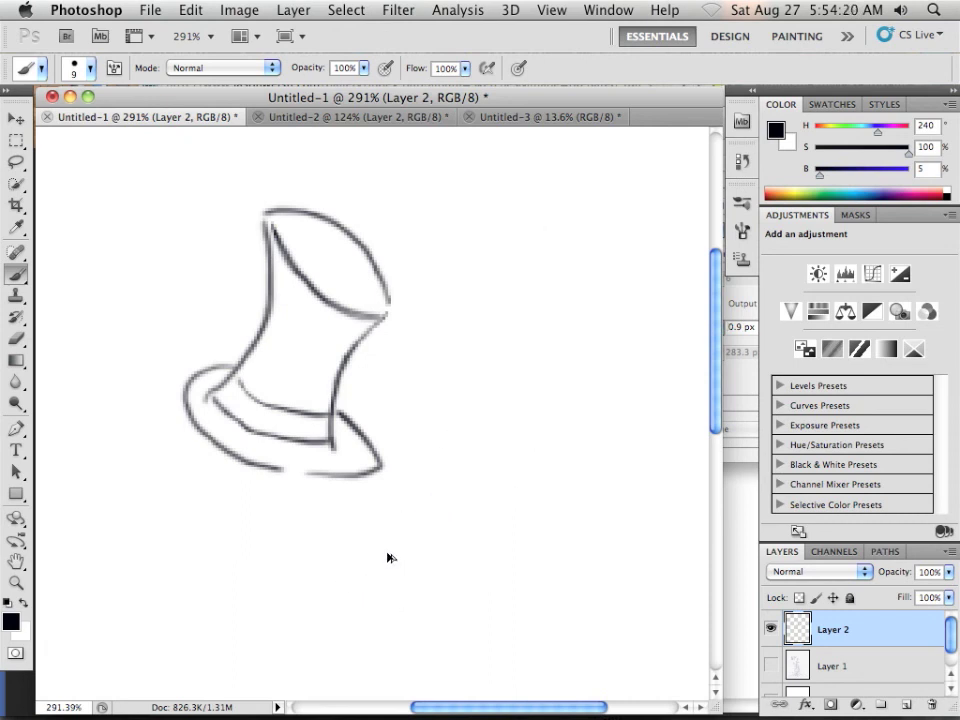